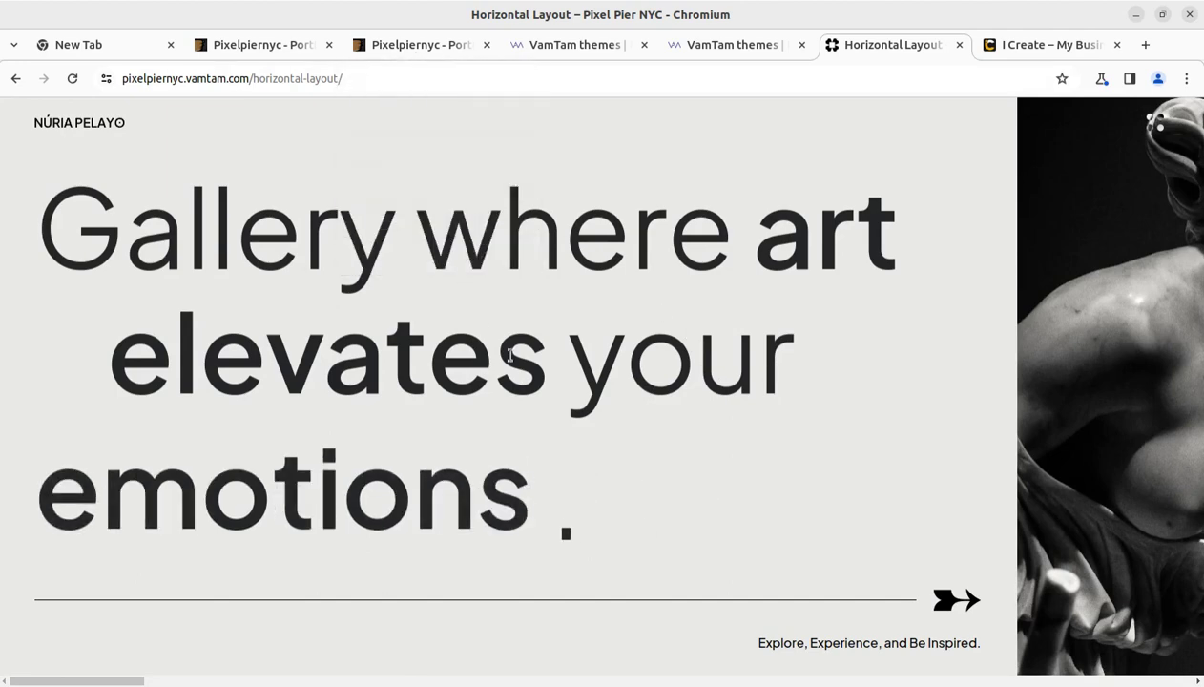
# Browse the Pixel Pier horizontal layout demo through its hero, featured exhibition and artists sections, and return to its start
pyautogui.scroll(-5, 724, 373)
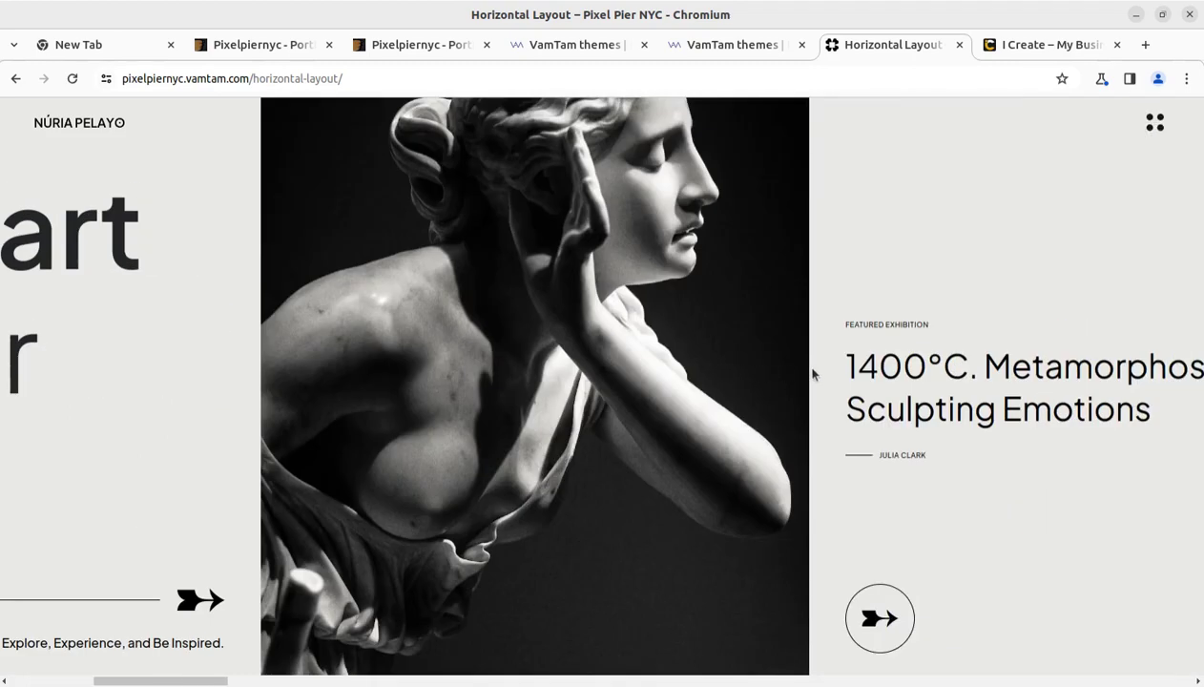
pyautogui.scroll(-3, 812, 374)
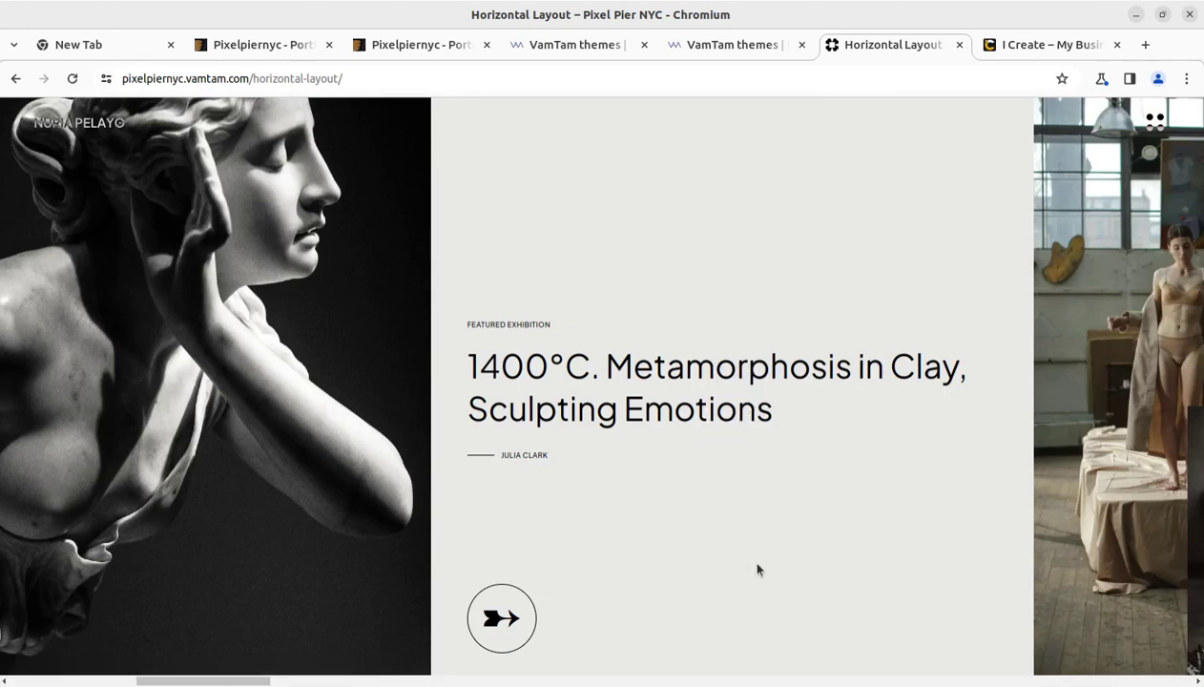
pyautogui.scroll(-4, 774, 560)
pyautogui.scroll(-2, 786, 525)
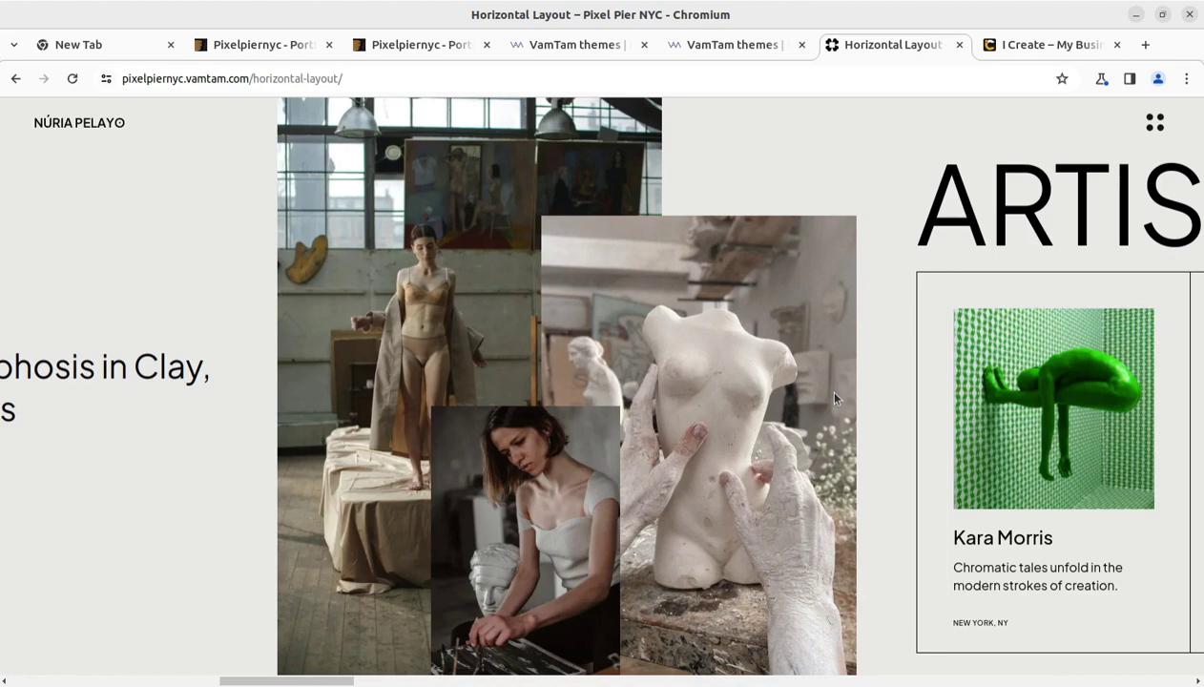
pyautogui.scroll(12, 667, 391)
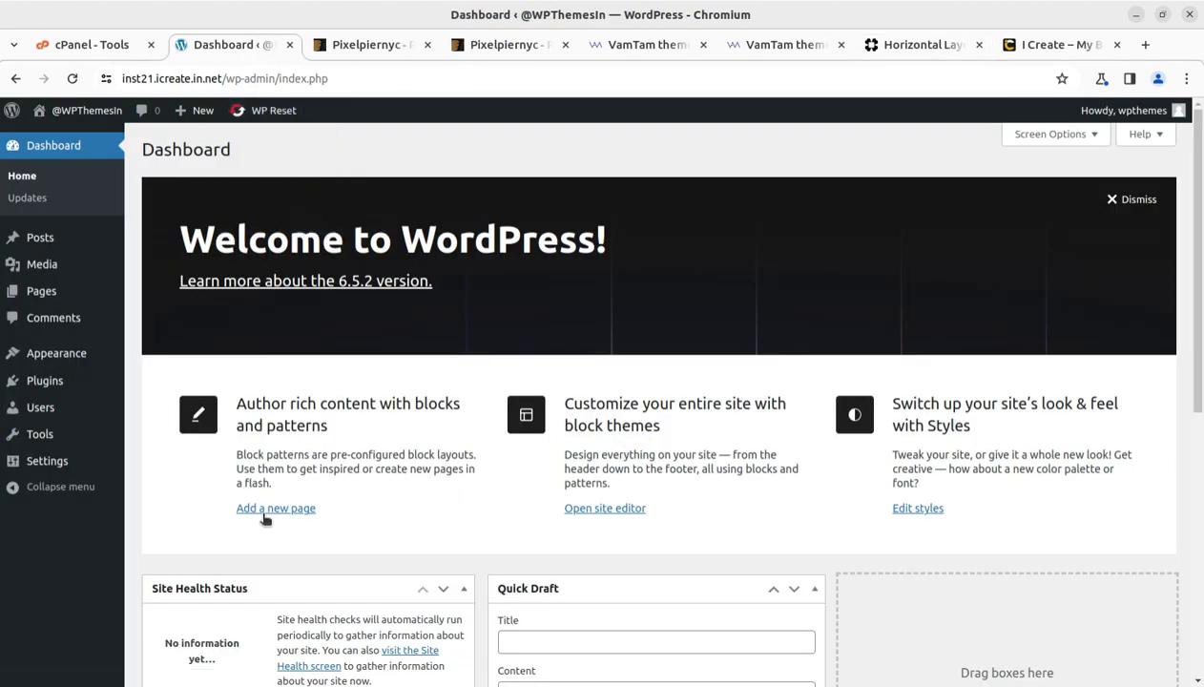
# Look over the WordPress dashboard and the hosting account's cPanel tools
pyautogui.scroll(-2, 200, 496)
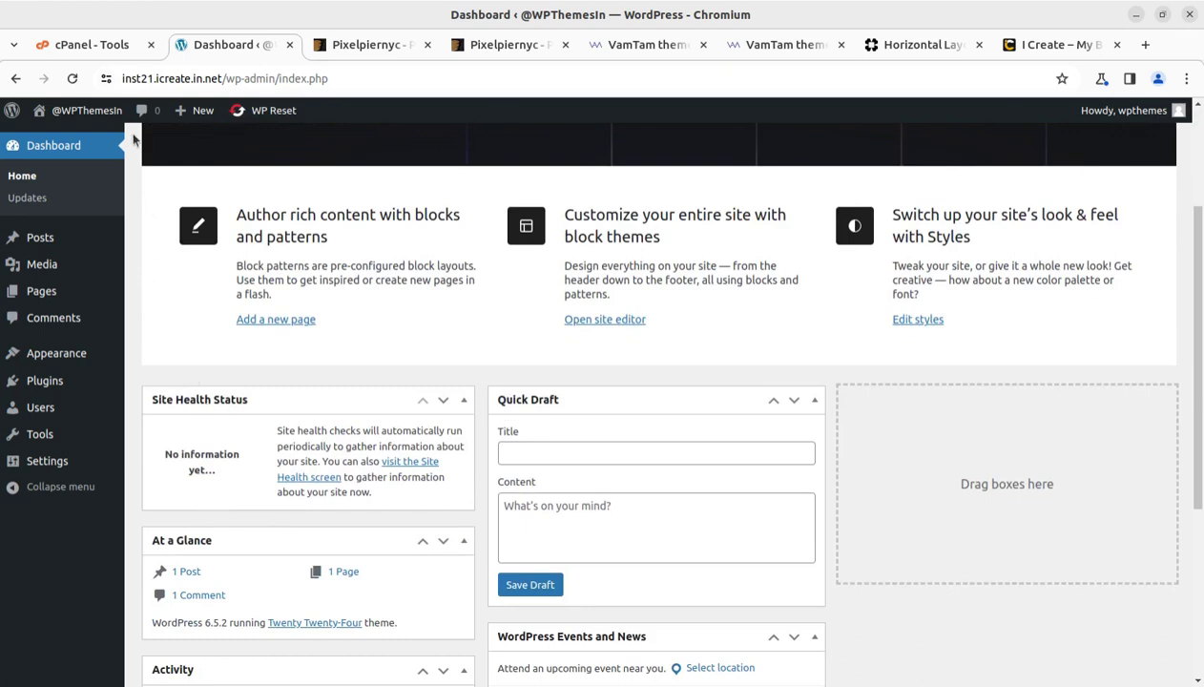
pyautogui.click(88, 48)
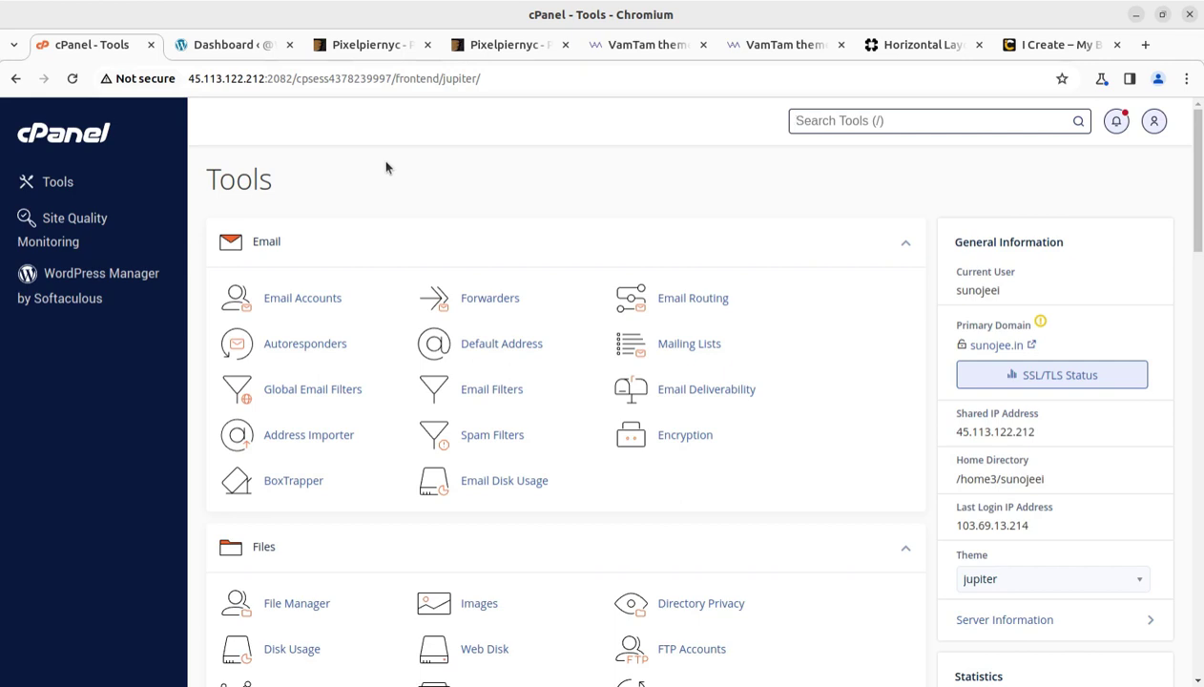
# Review the Pixelpiernyc theme's ThemeForest page, checking its regular license price, publication date and last update
pyautogui.click(364, 47)
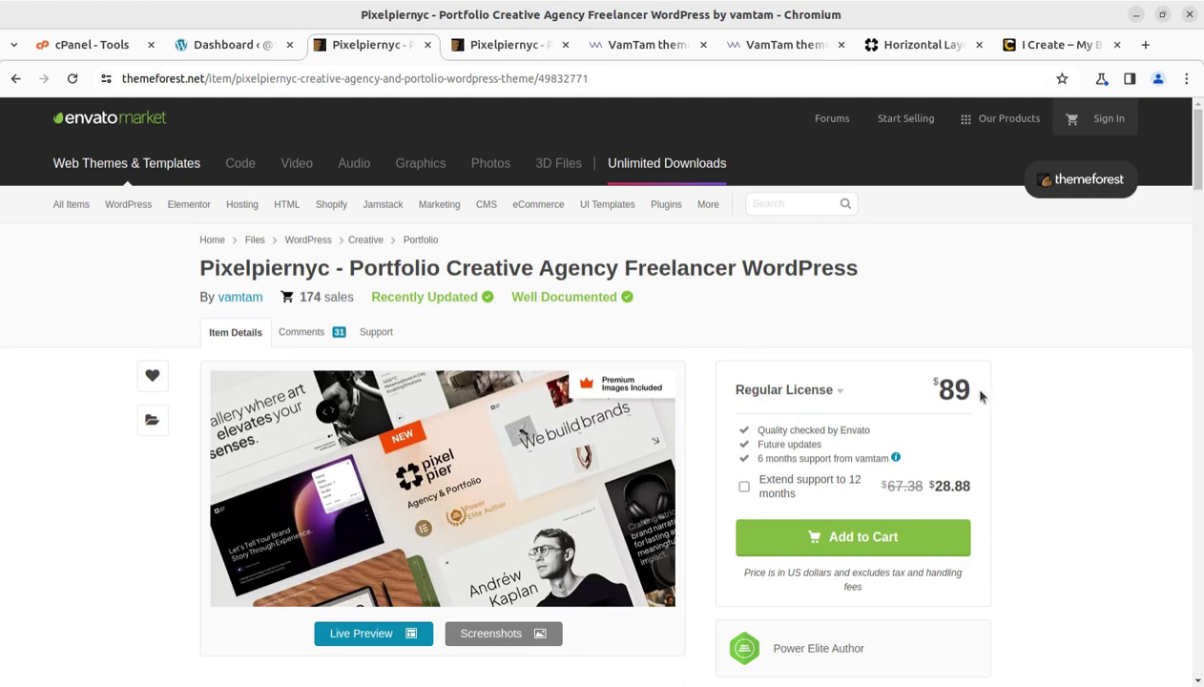
pyautogui.moveTo(925, 391); pyautogui.dragTo(975, 397)
pyautogui.scroll(-2, 744, 422)
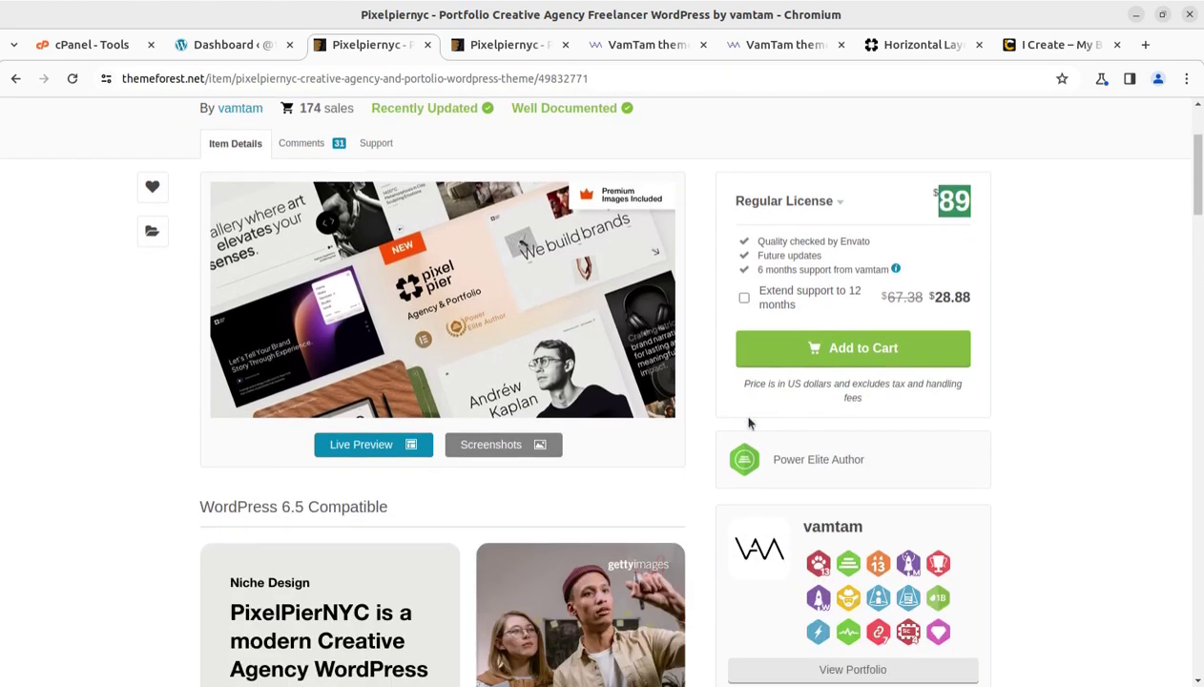
pyautogui.moveTo(642, 417)
pyautogui.scroll(-1, 1084, 549)
pyautogui.scroll(-2, 1085, 549)
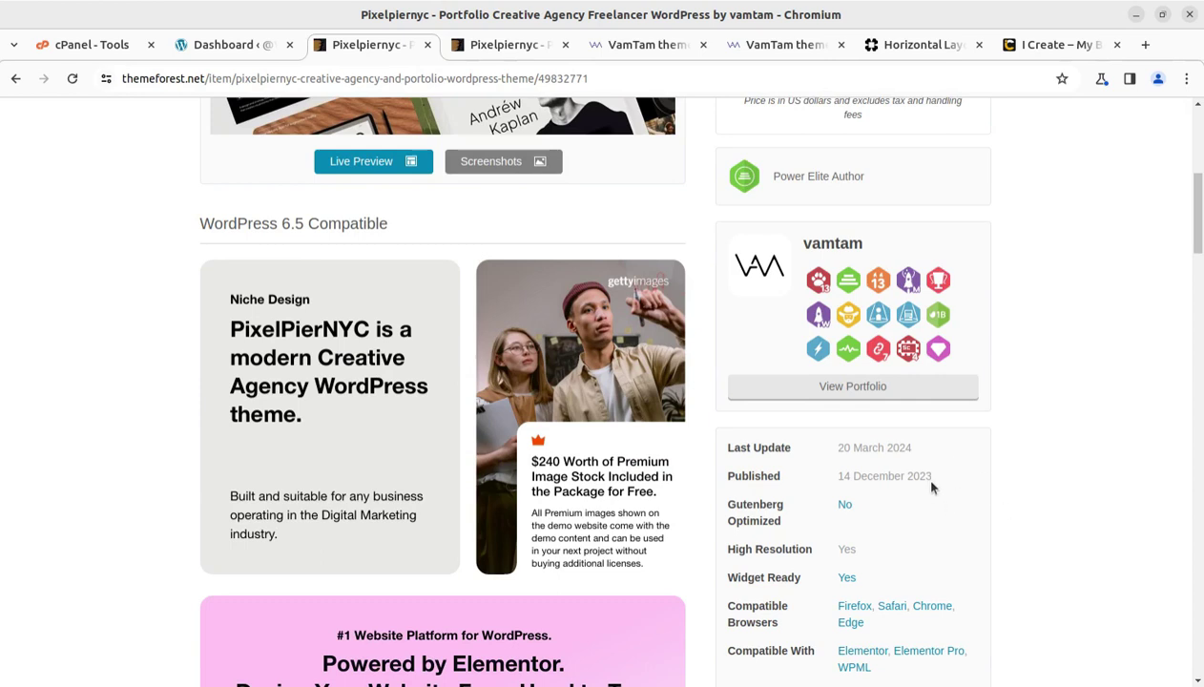
pyautogui.moveTo(932, 477); pyautogui.dragTo(829, 474)
pyautogui.moveTo(913, 447); pyautogui.dragTo(834, 457)
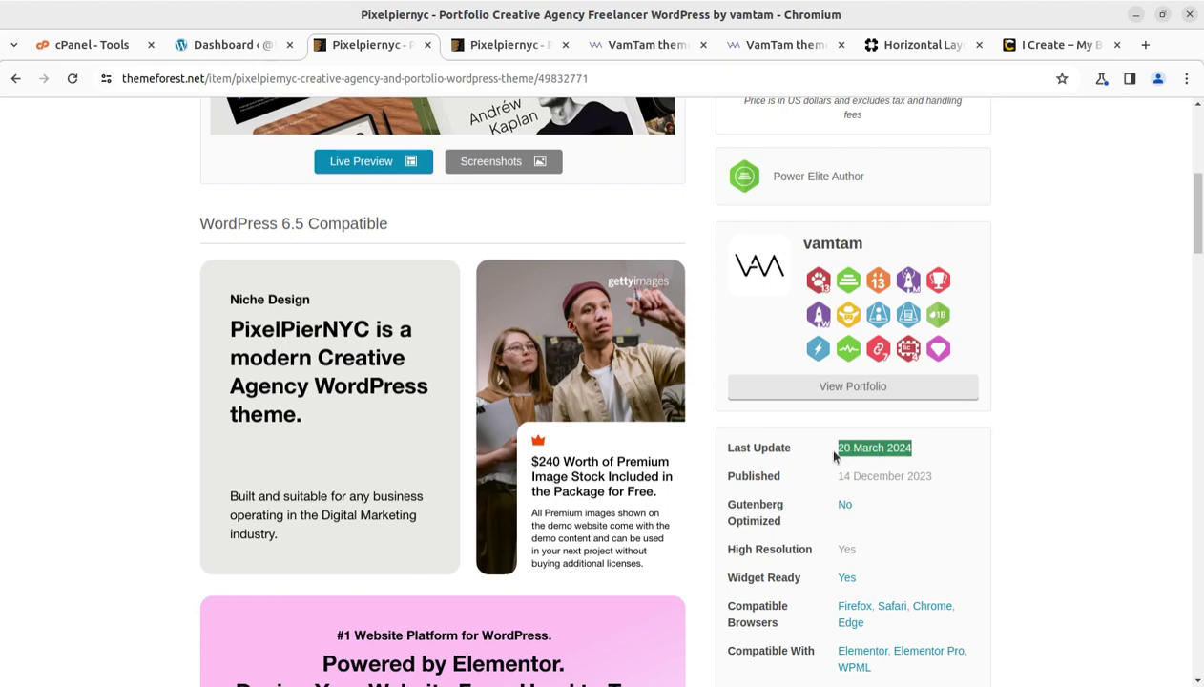
pyautogui.scroll(3, 158, 355)
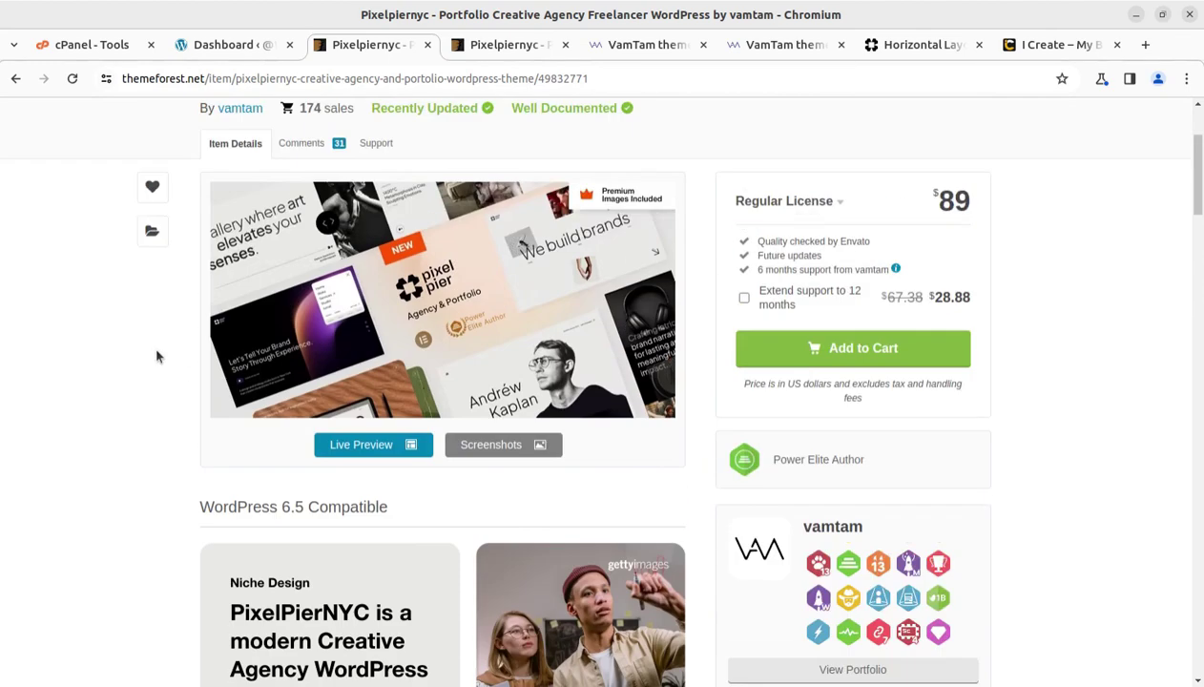
# View the i-Create website and locate pixelpiernyc.zip in the pixelpier_v2.0 download folder
pyautogui.click(1015, 51)
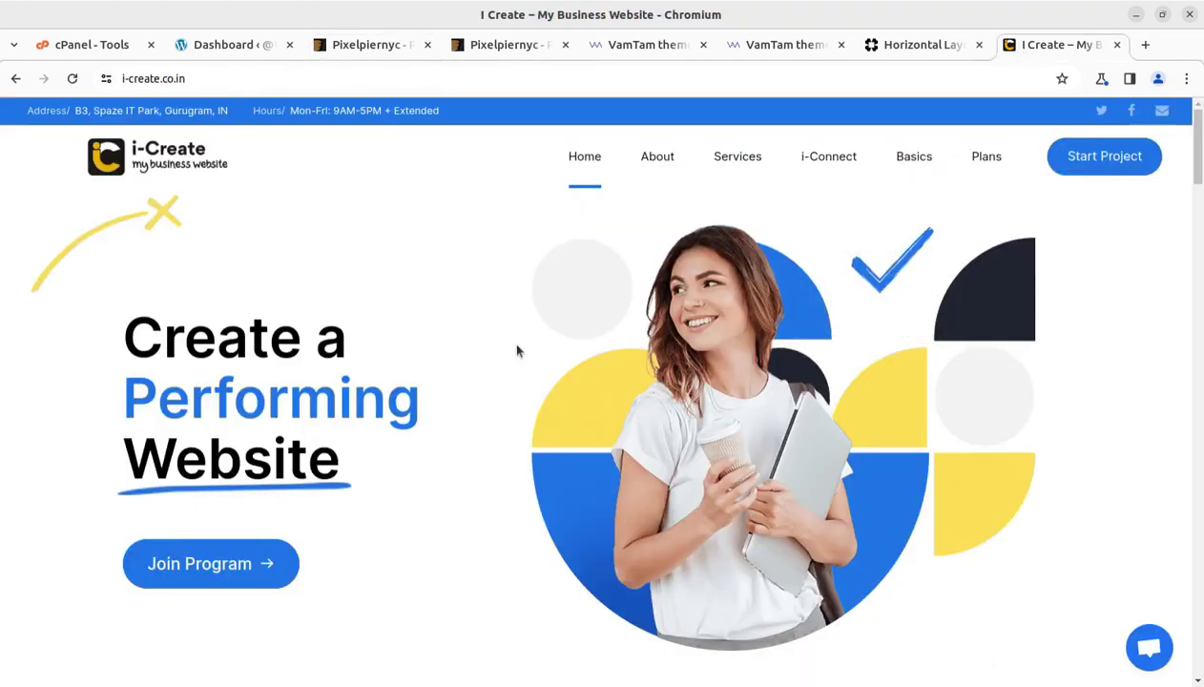
pyautogui.click(214, 46)
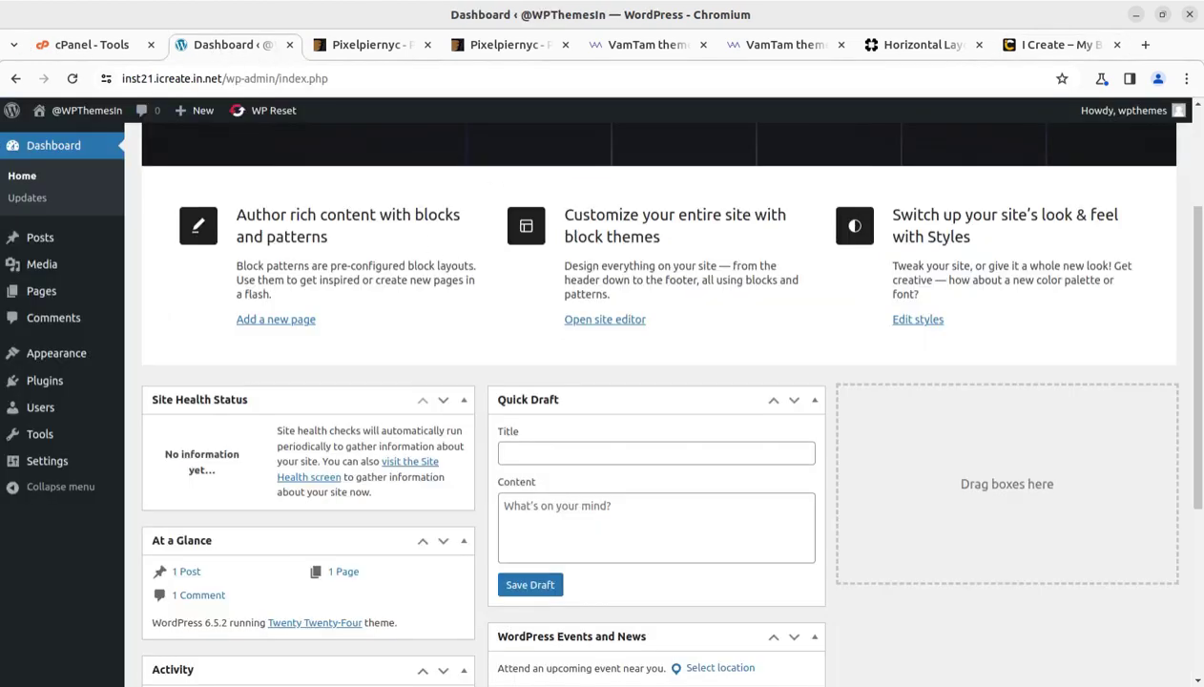
pyautogui.hotkey('alt', 'Tab')
pyautogui.click(334, 148)
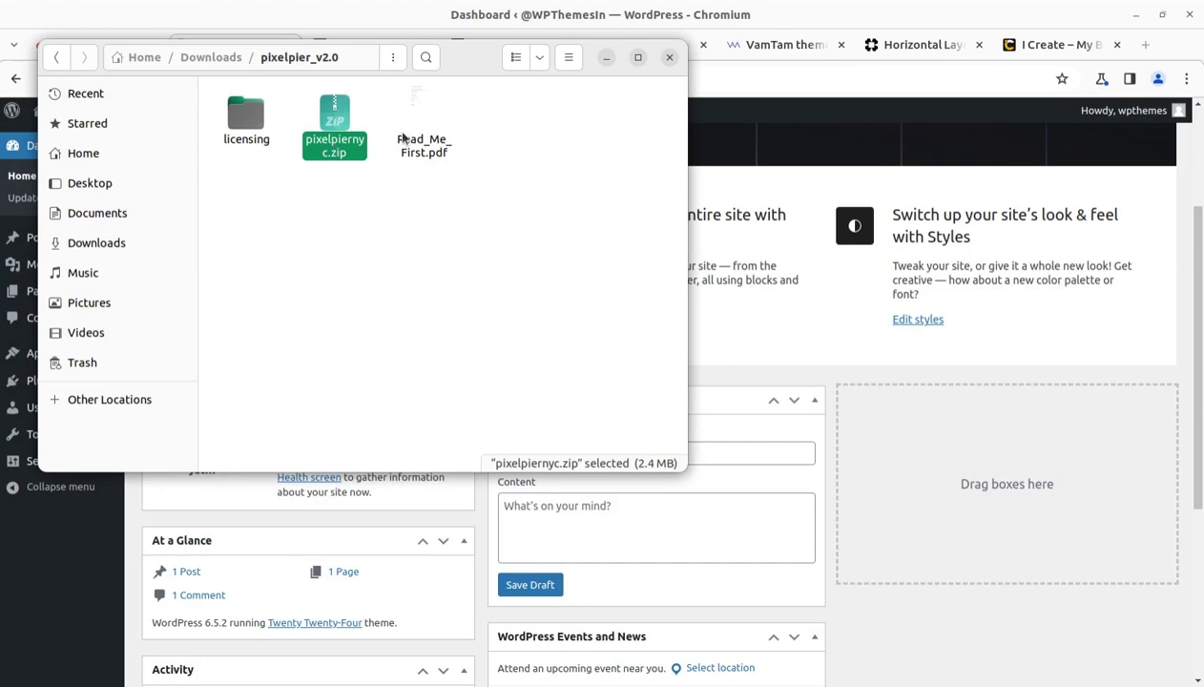
pyautogui.click(606, 58)
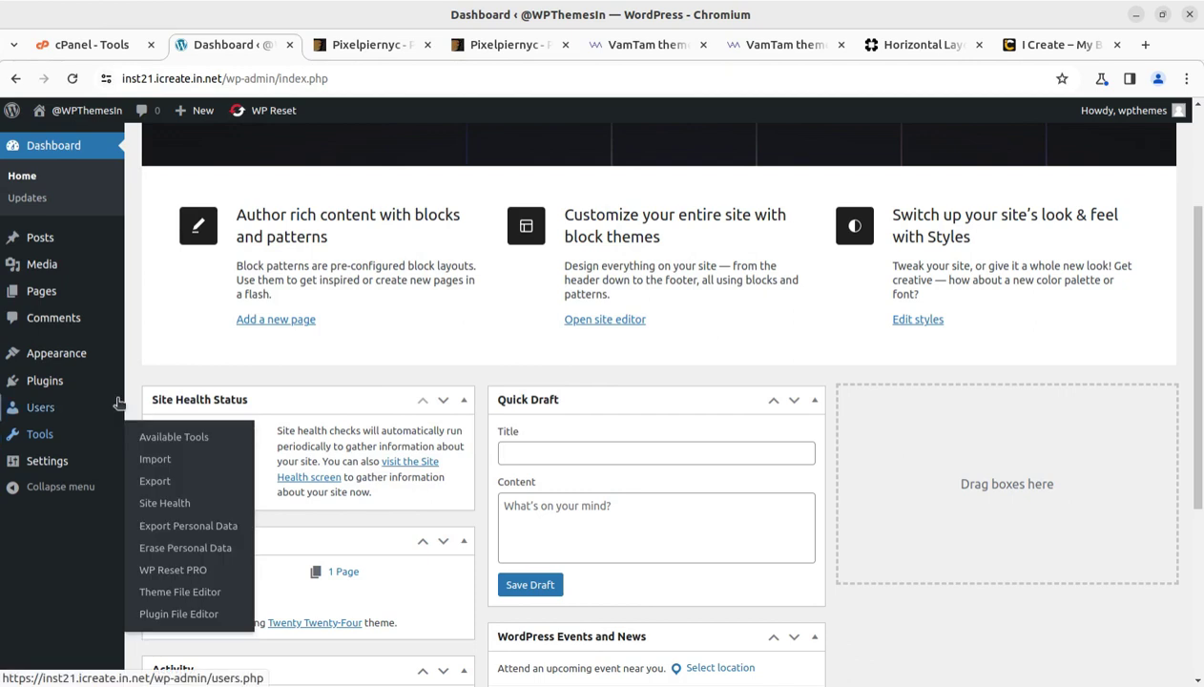
# Upload pixelpiernyc.zip as a new WordPress theme and install it
pyautogui.moveTo(97, 358)
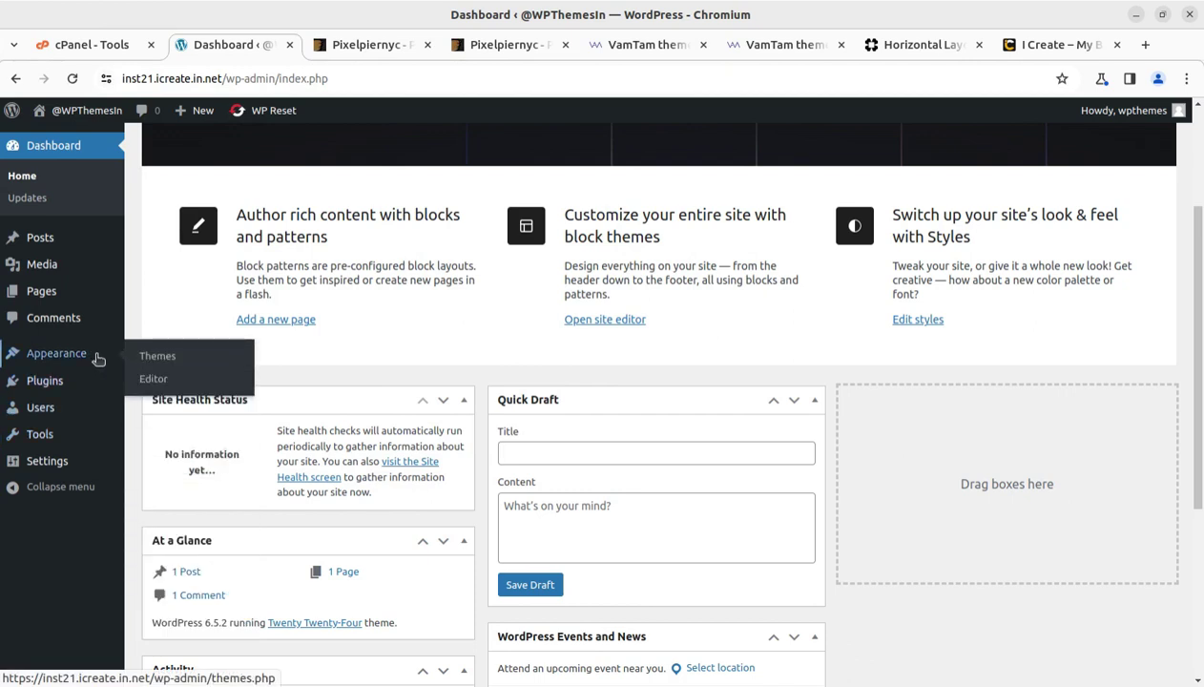
pyautogui.click(158, 361)
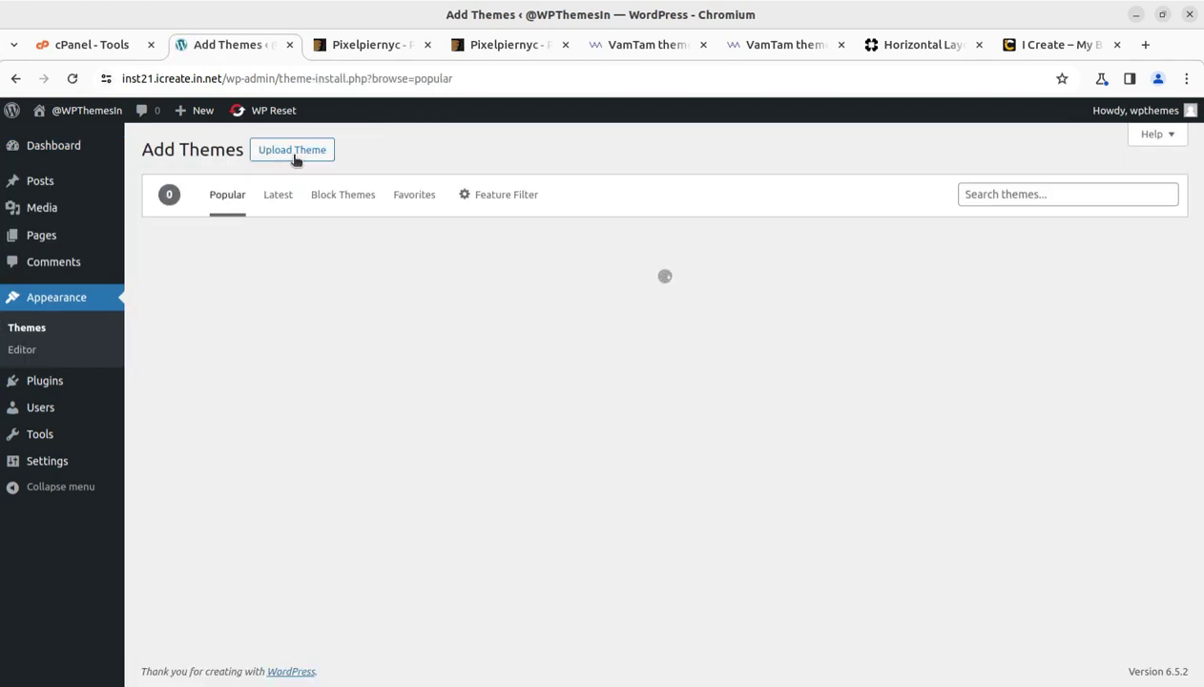
pyautogui.click(292, 153)
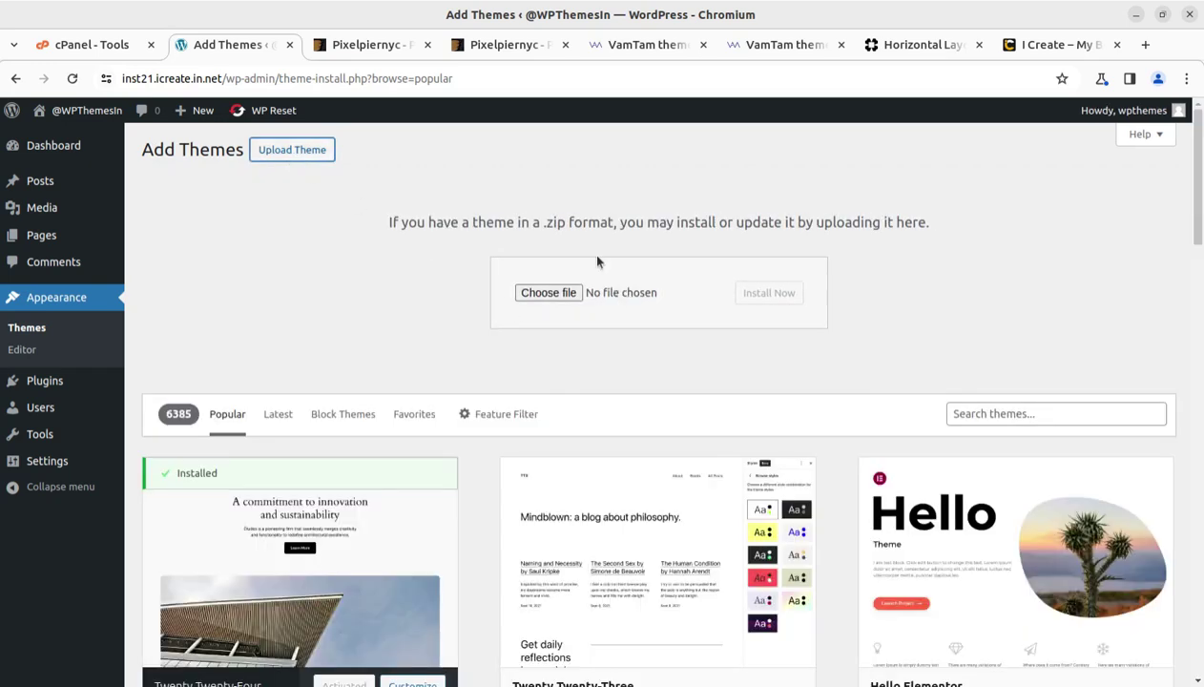
pyautogui.click(549, 291)
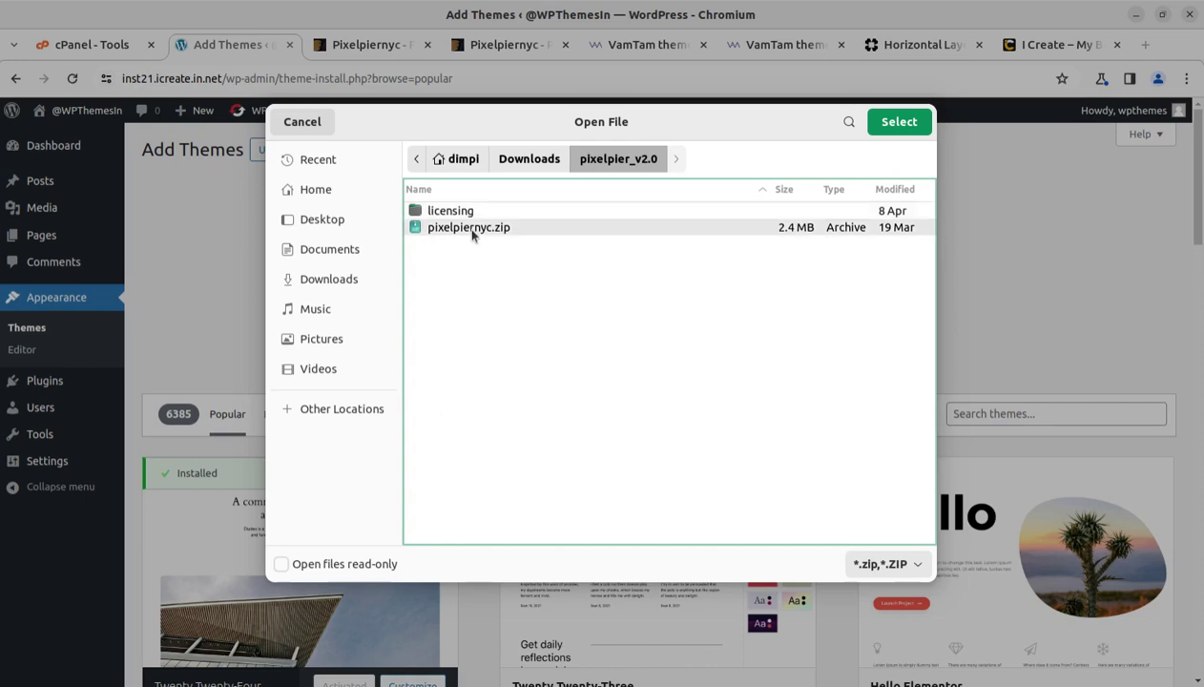
pyautogui.click(899, 121)
pyautogui.click(754, 298)
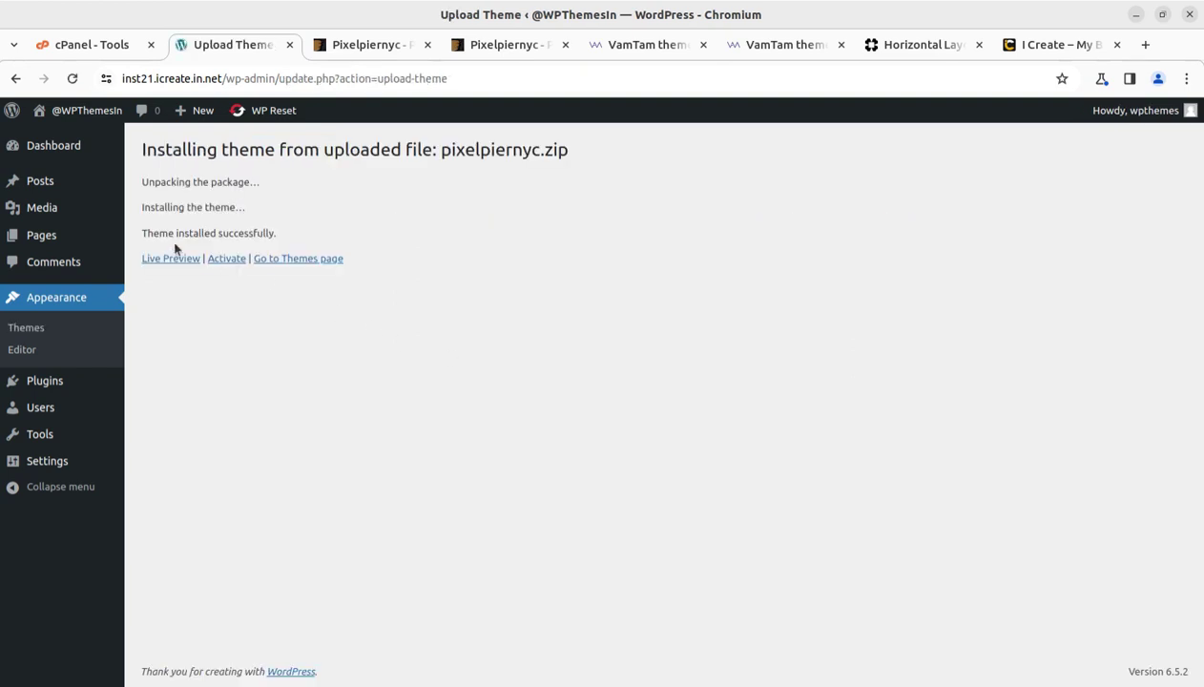
# Open the details of the installed PixelPierNYC theme and activate it
pyautogui.click(274, 262)
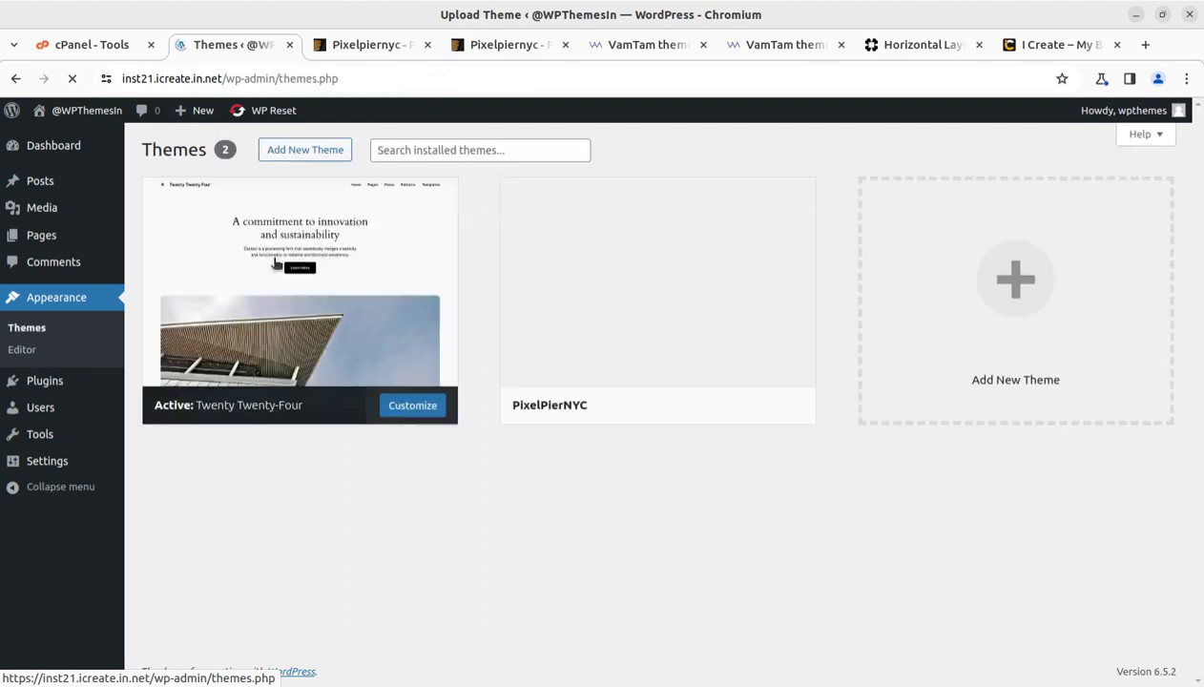
pyautogui.moveTo(592, 296)
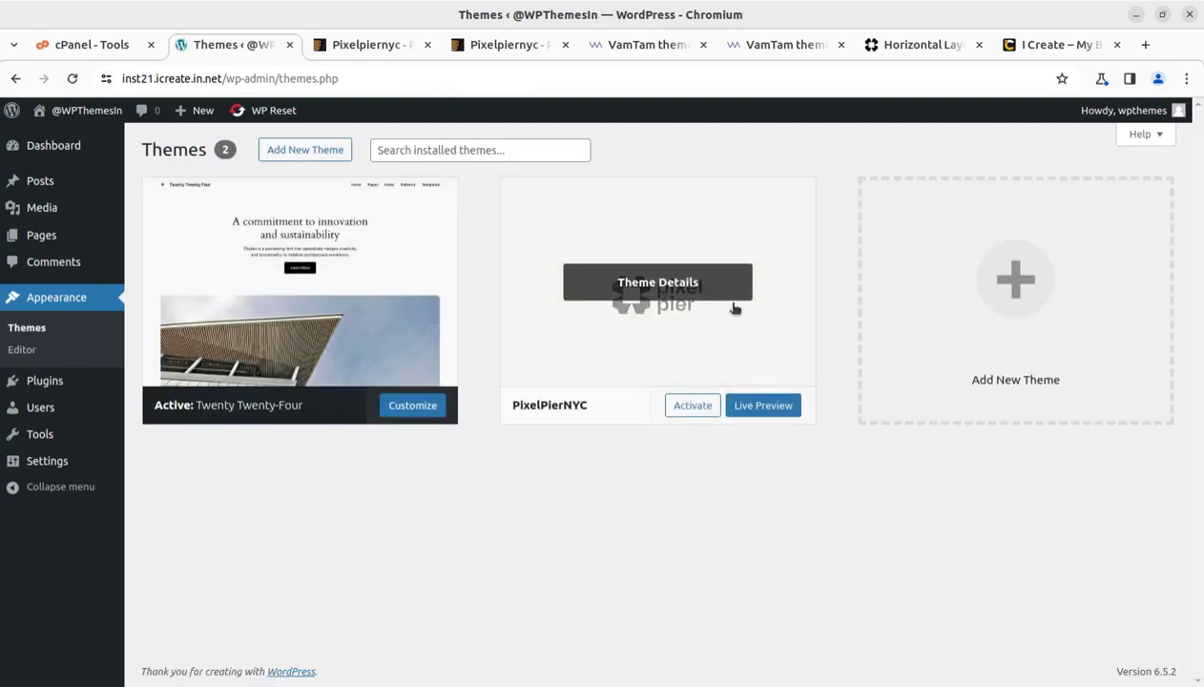
pyautogui.click(652, 303)
pyautogui.moveTo(750, 235); pyautogui.dragTo(904, 229)
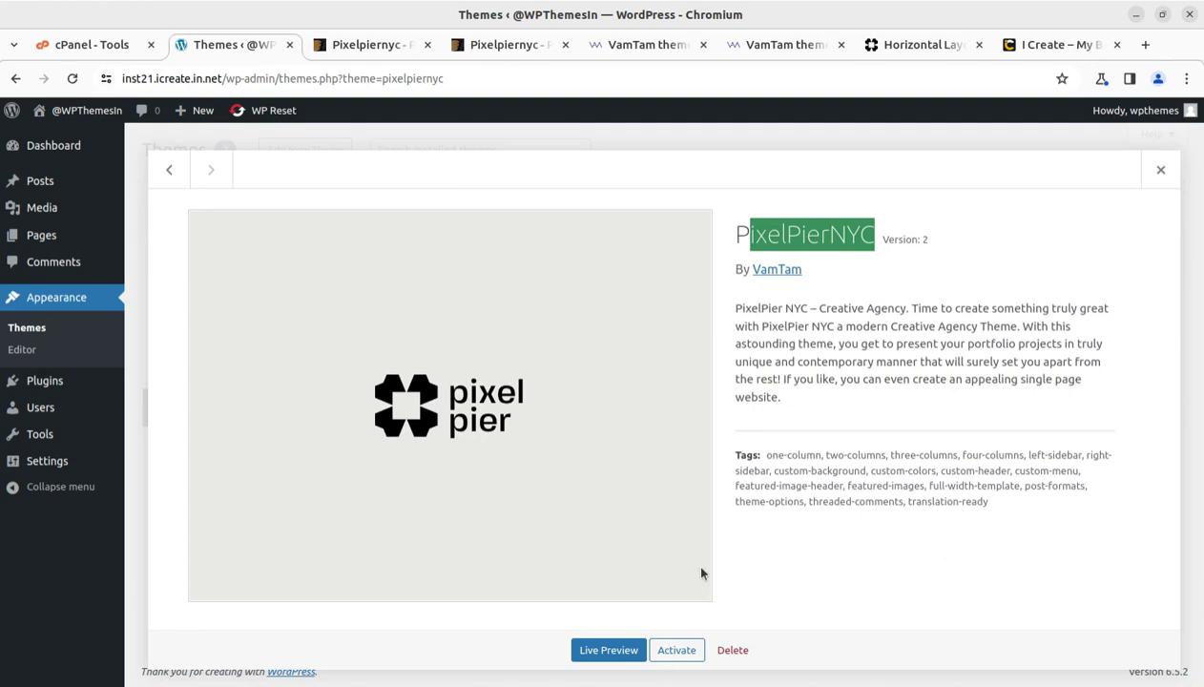
pyautogui.click(672, 651)
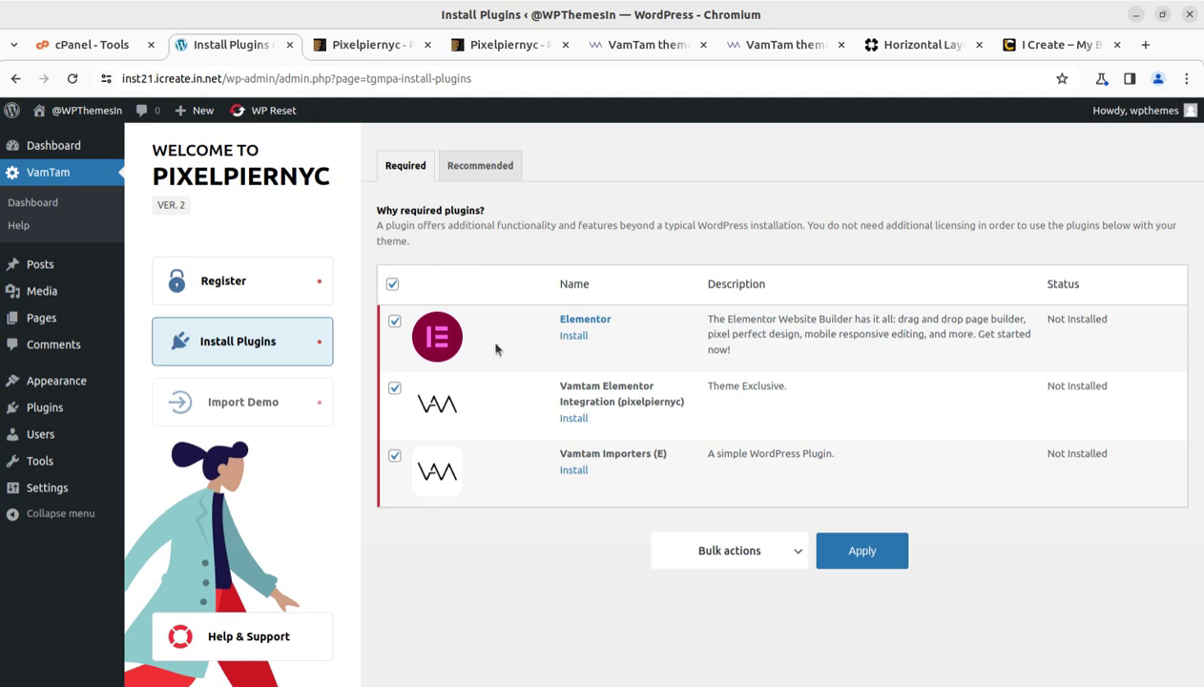
# Bulk-install the required Elementor, Vamtam Elementor Integration and Vamtam Importers plugins, and proceed to the demo content import
pyautogui.doubleClick(561, 327)
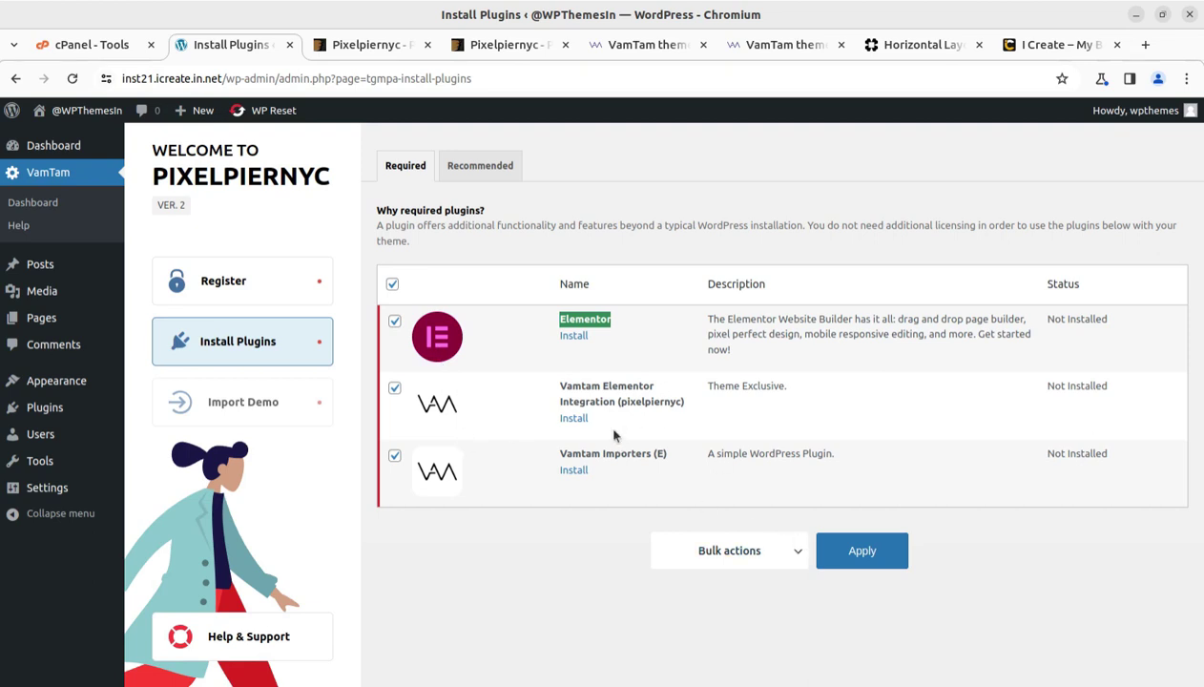
pyautogui.click(775, 548)
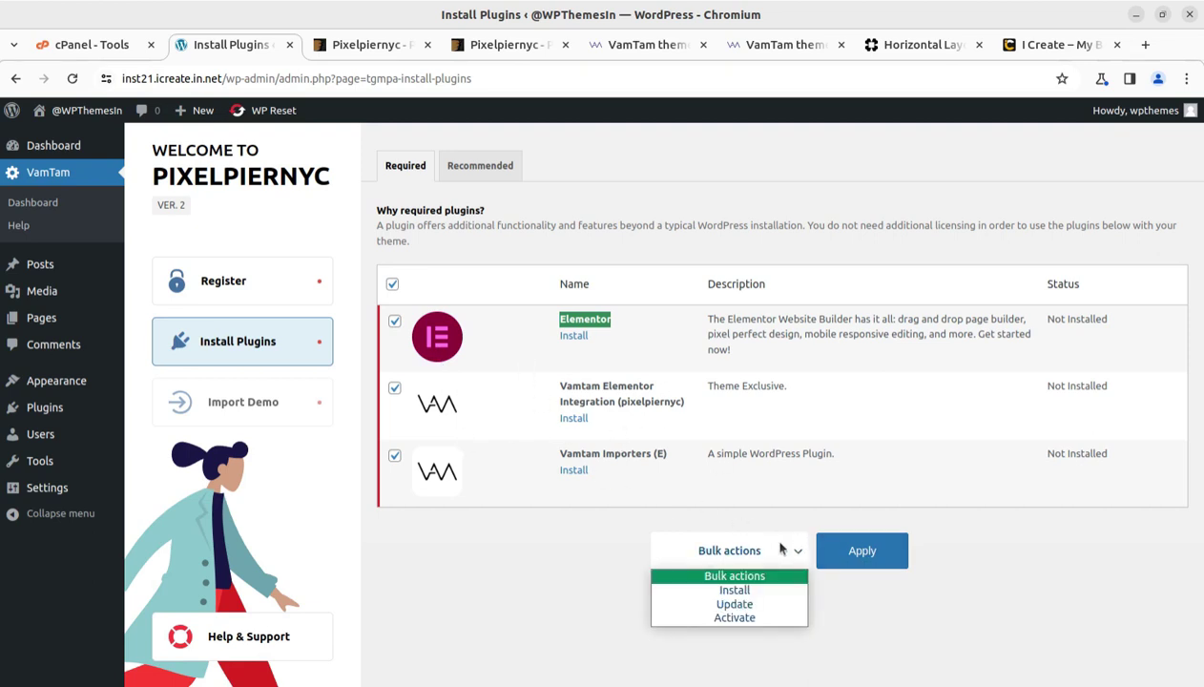
pyautogui.click(768, 591)
pyautogui.click(854, 554)
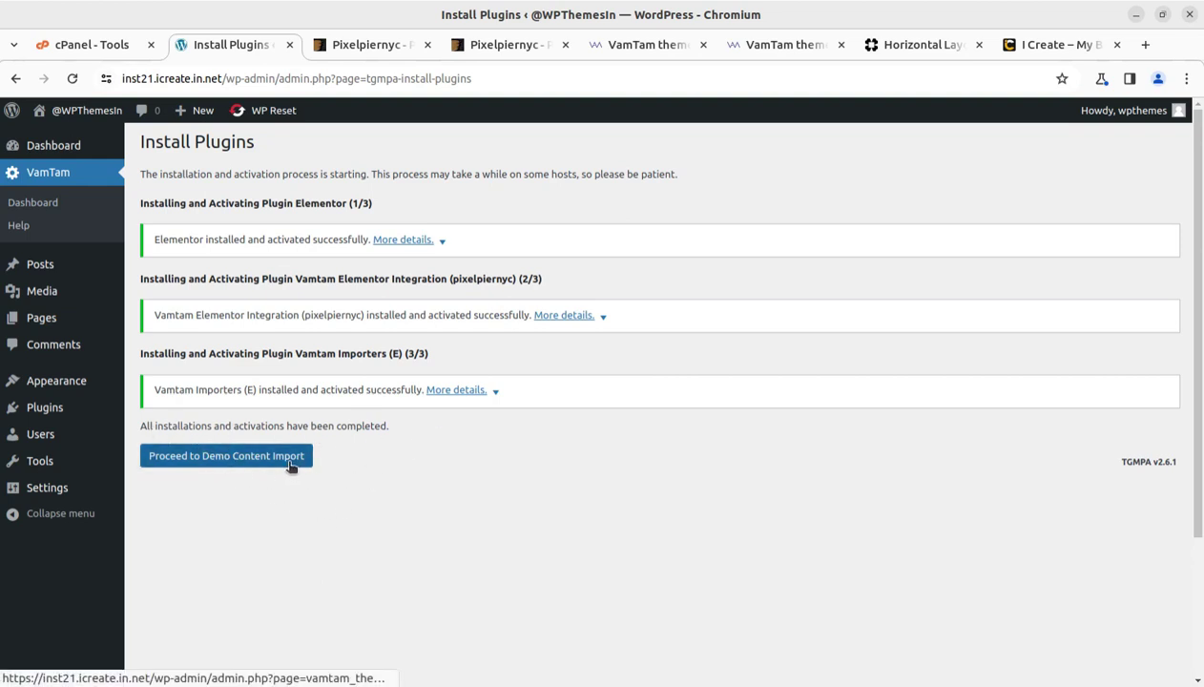
pyautogui.click(223, 464)
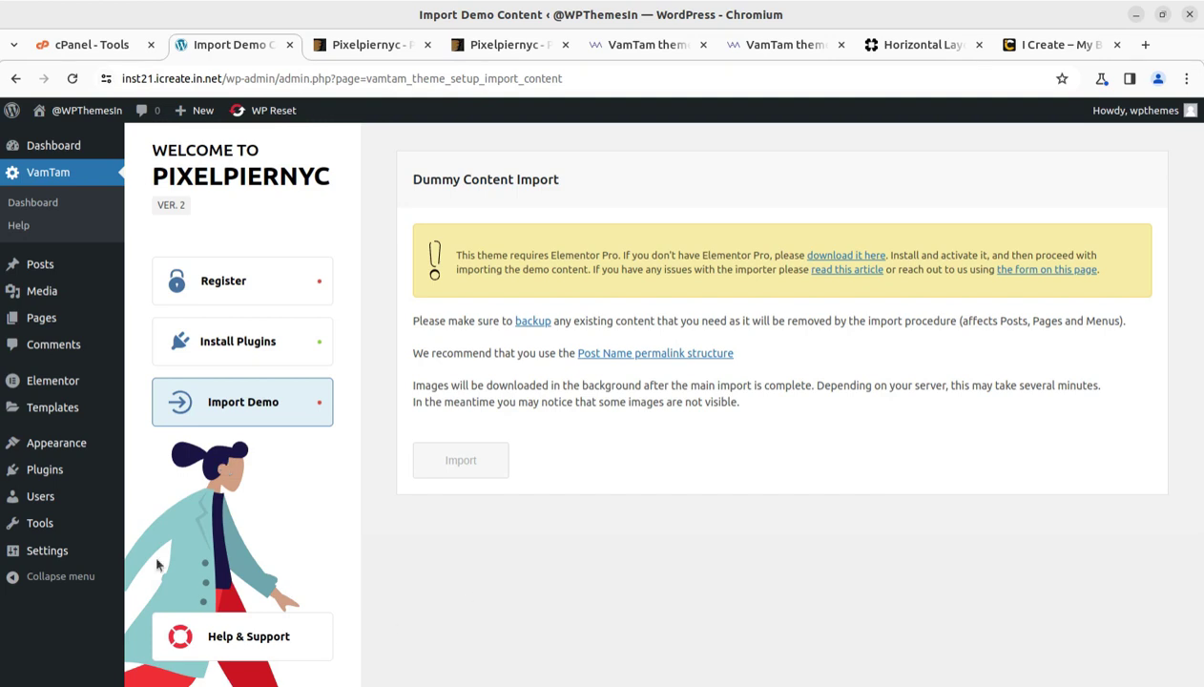
# Upload elementor-pro.zip as a new plugin from a separate browser tab, install it and activate it
pyautogui.moveTo(59, 470)
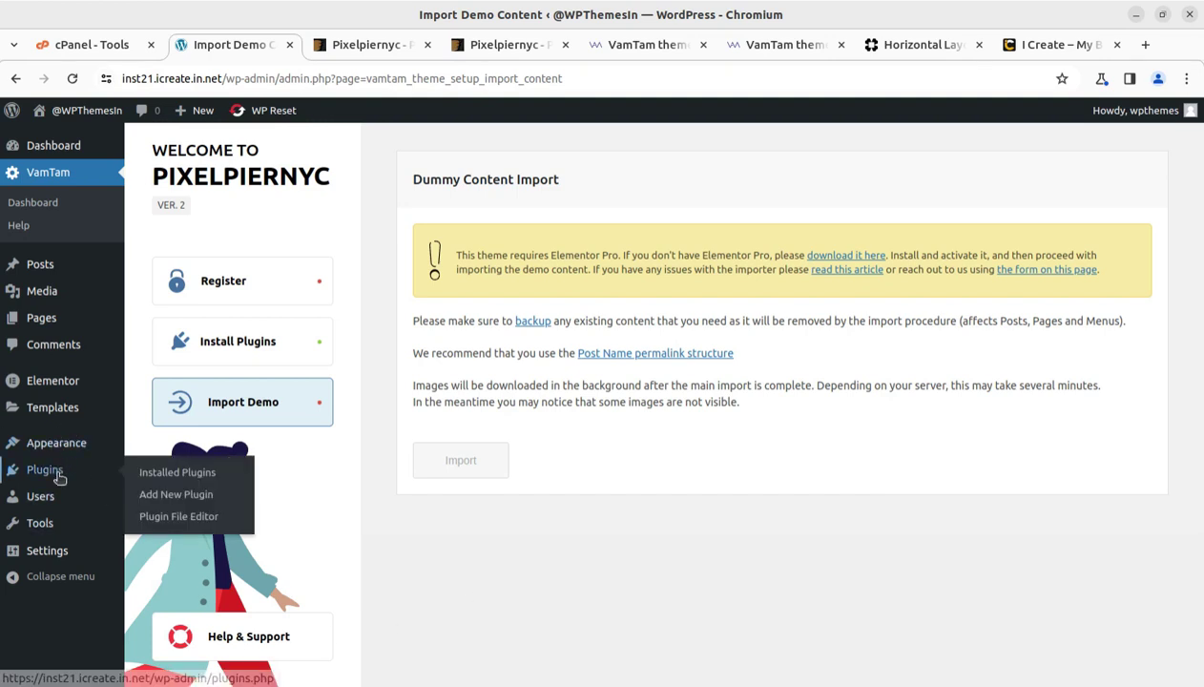
pyautogui.middleClick(167, 495)
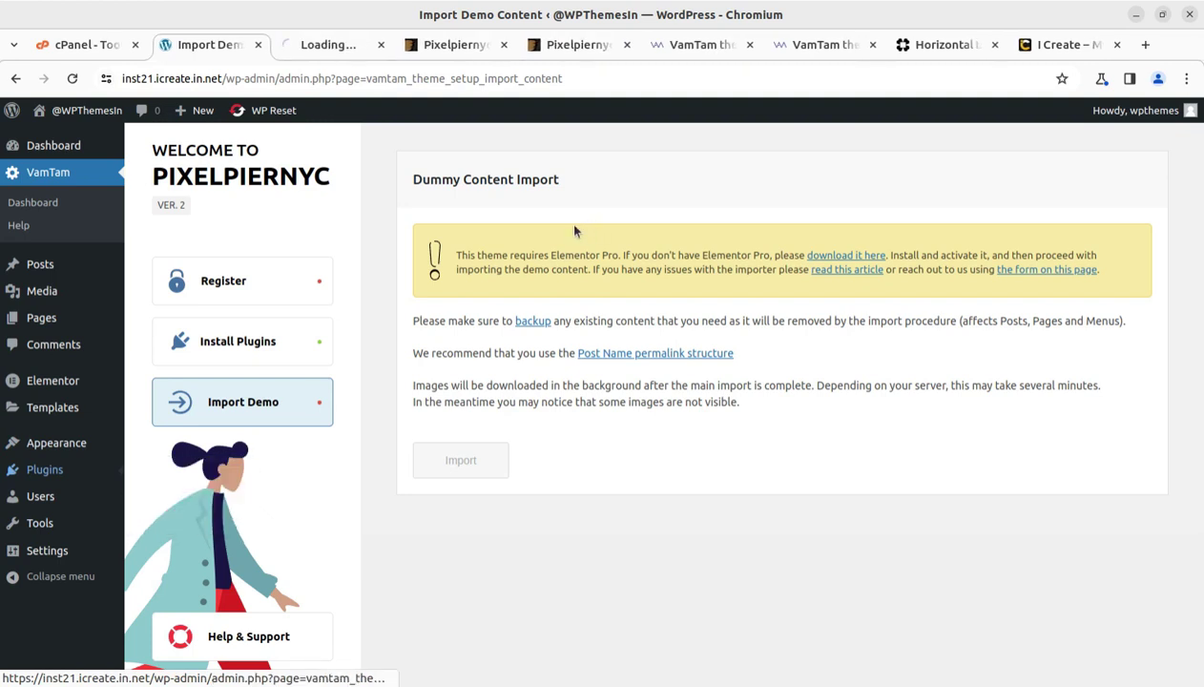
pyautogui.click(347, 50)
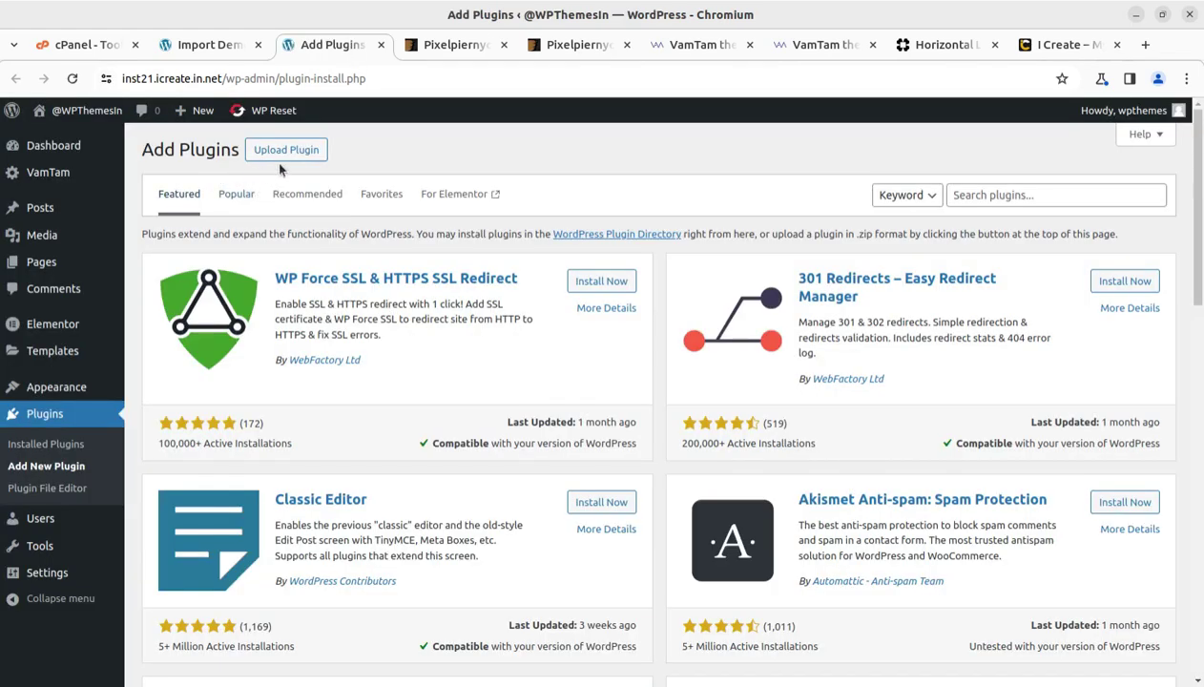
pyautogui.click(282, 155)
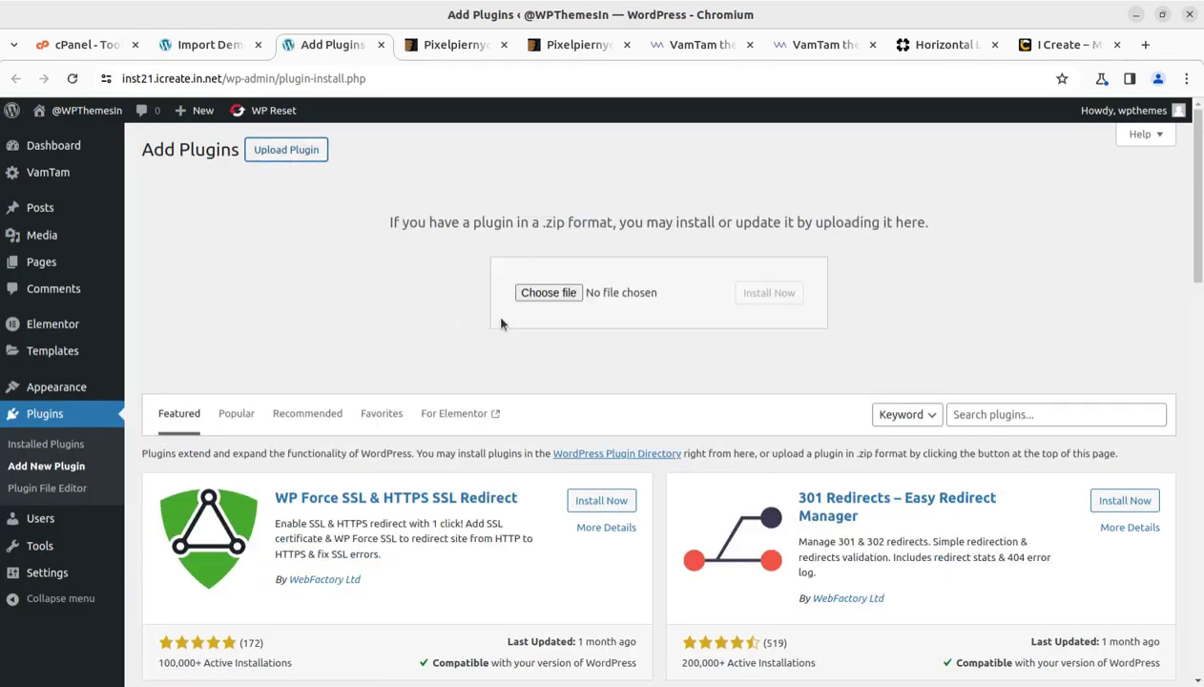
pyautogui.click(548, 294)
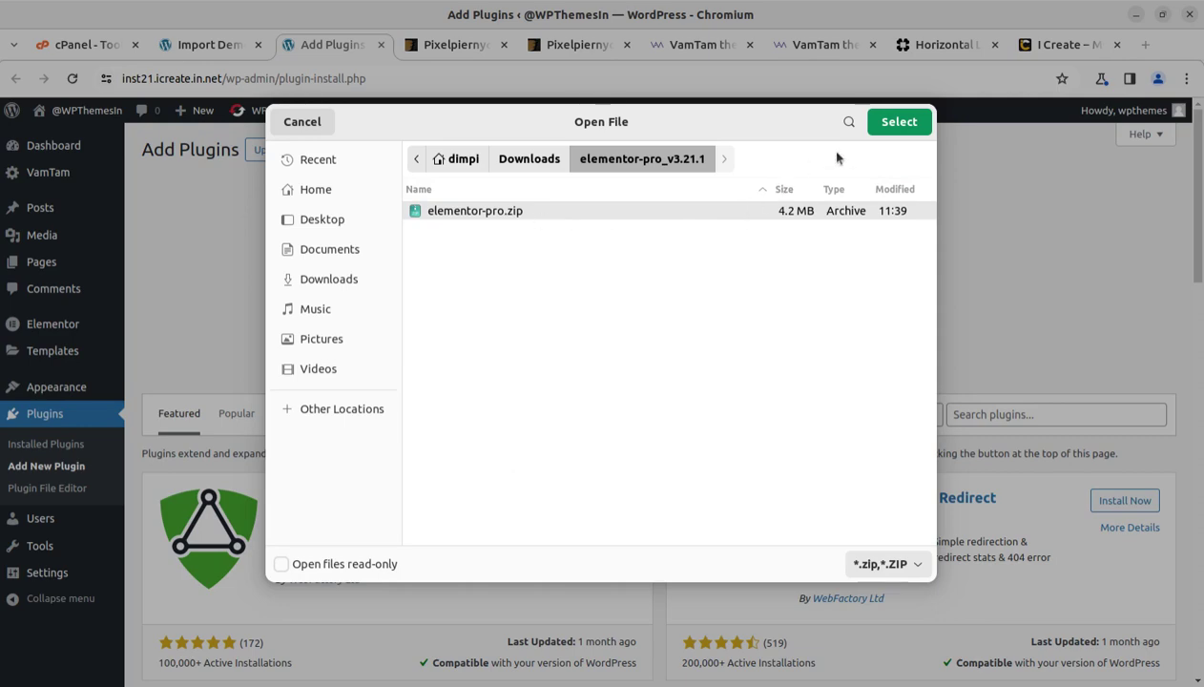
pyautogui.click(893, 127)
pyautogui.click(760, 298)
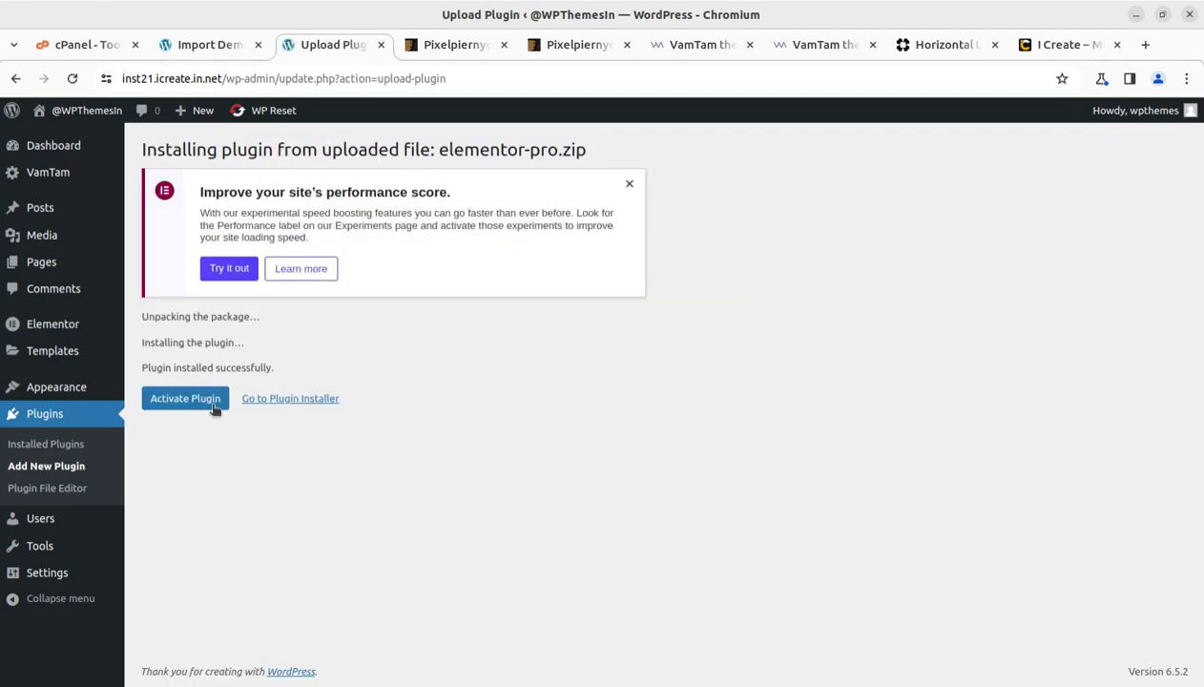
pyautogui.click(187, 401)
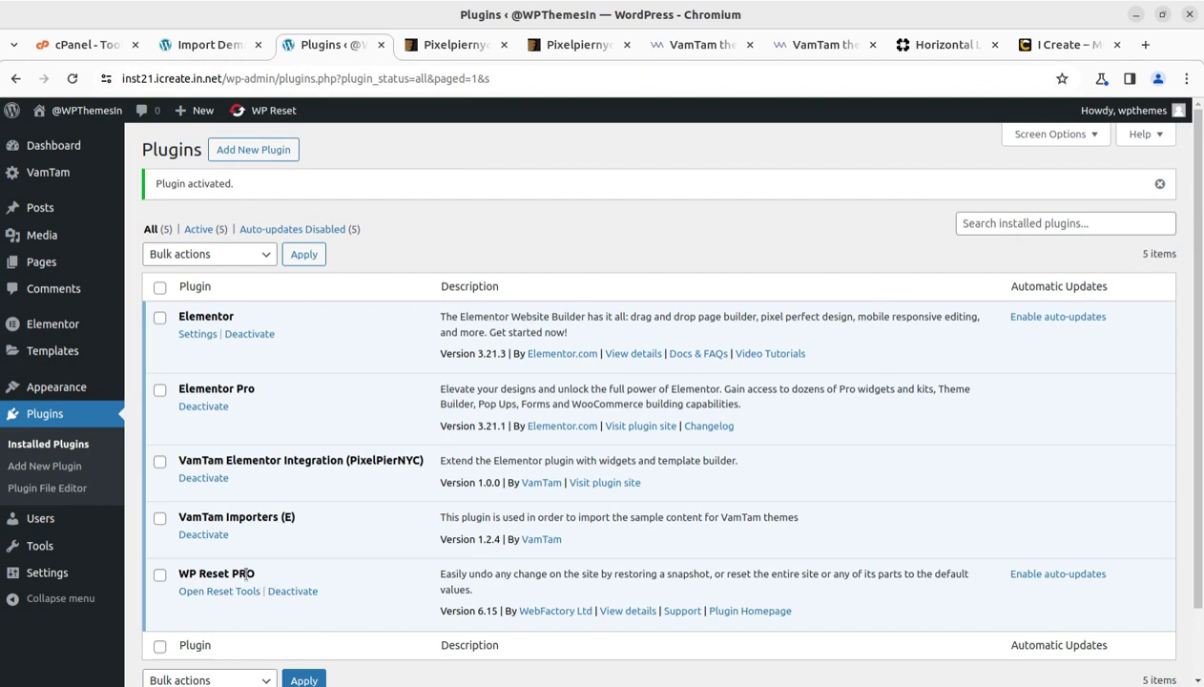
# Close the plugins tab, reload the Import Demo page and import the PixelPierNYC dummy content
pyautogui.moveTo(257, 574); pyautogui.dragTo(179, 570)
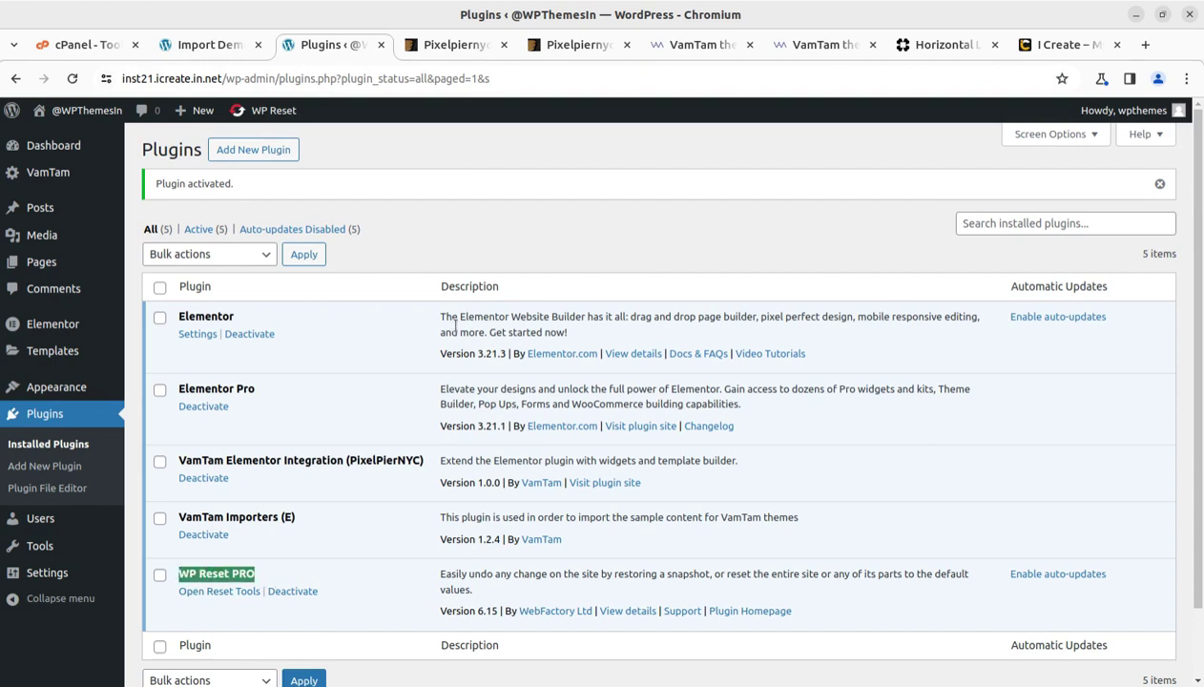
pyautogui.click(381, 45)
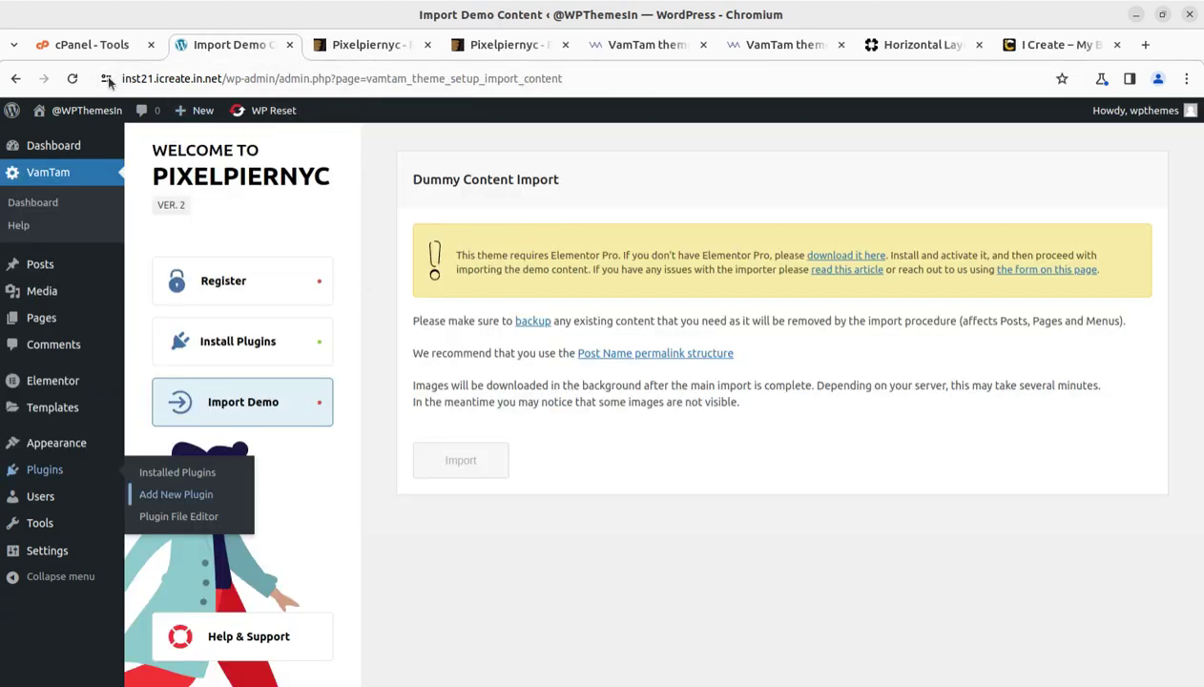
pyautogui.click(72, 79)
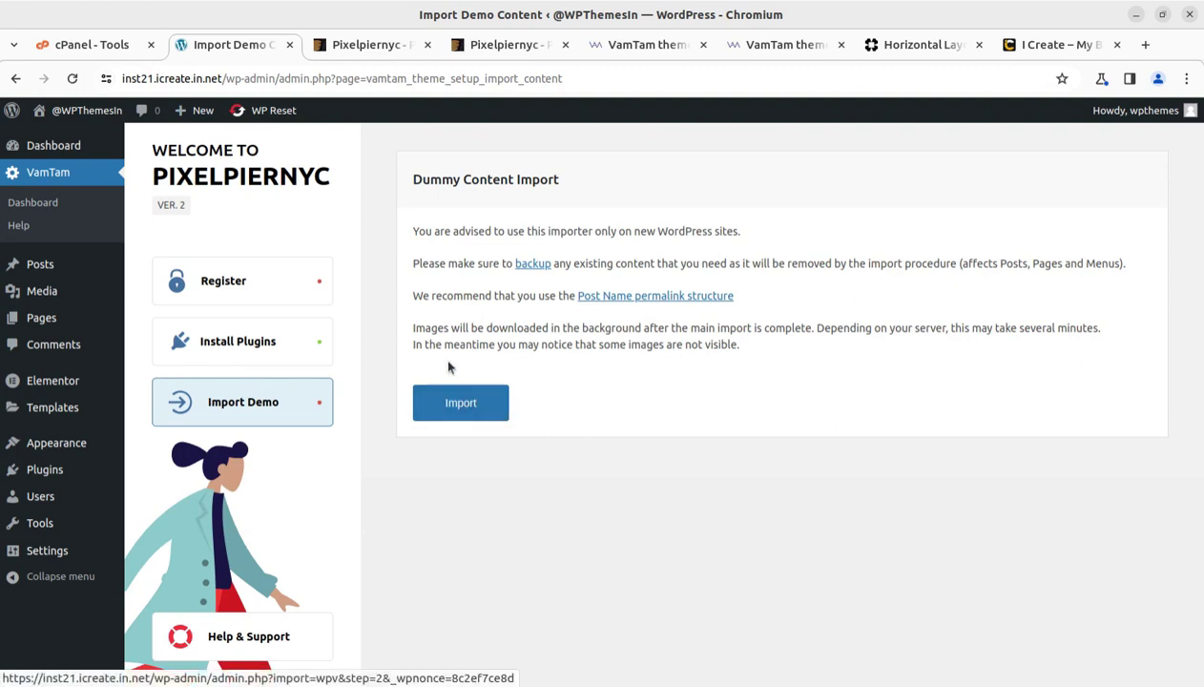
pyautogui.click(468, 418)
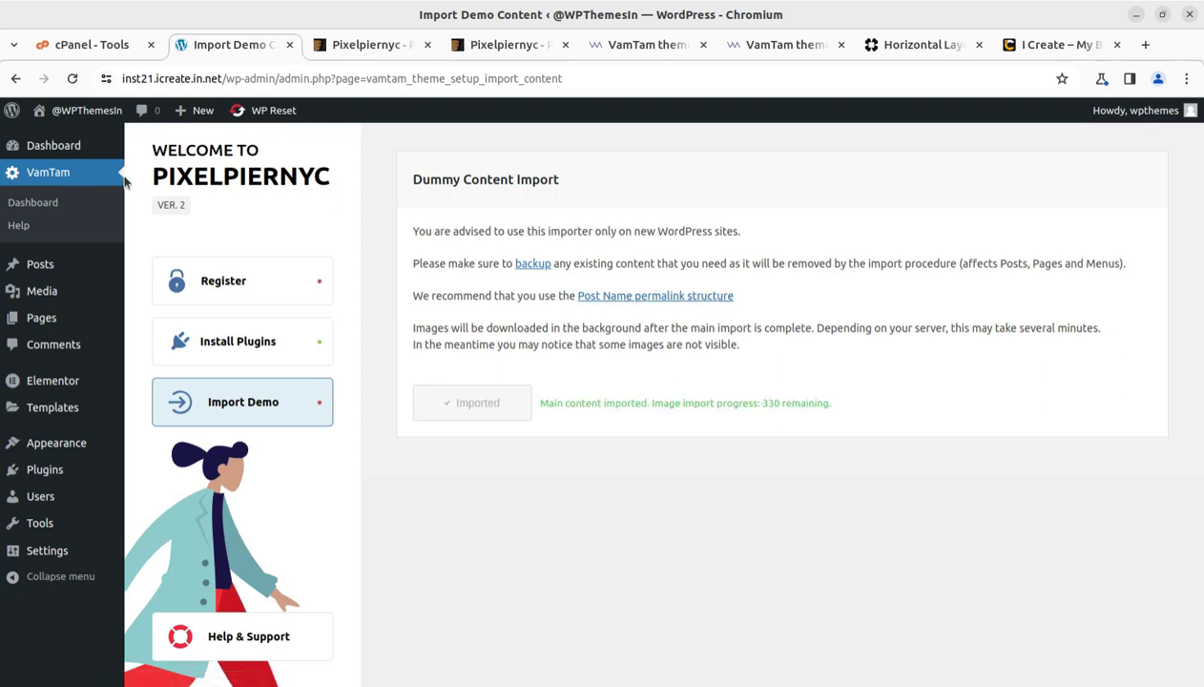
# Set the permalink structure to Post name in a separate browser tab, save it and close that tab
pyautogui.moveTo(47, 551)
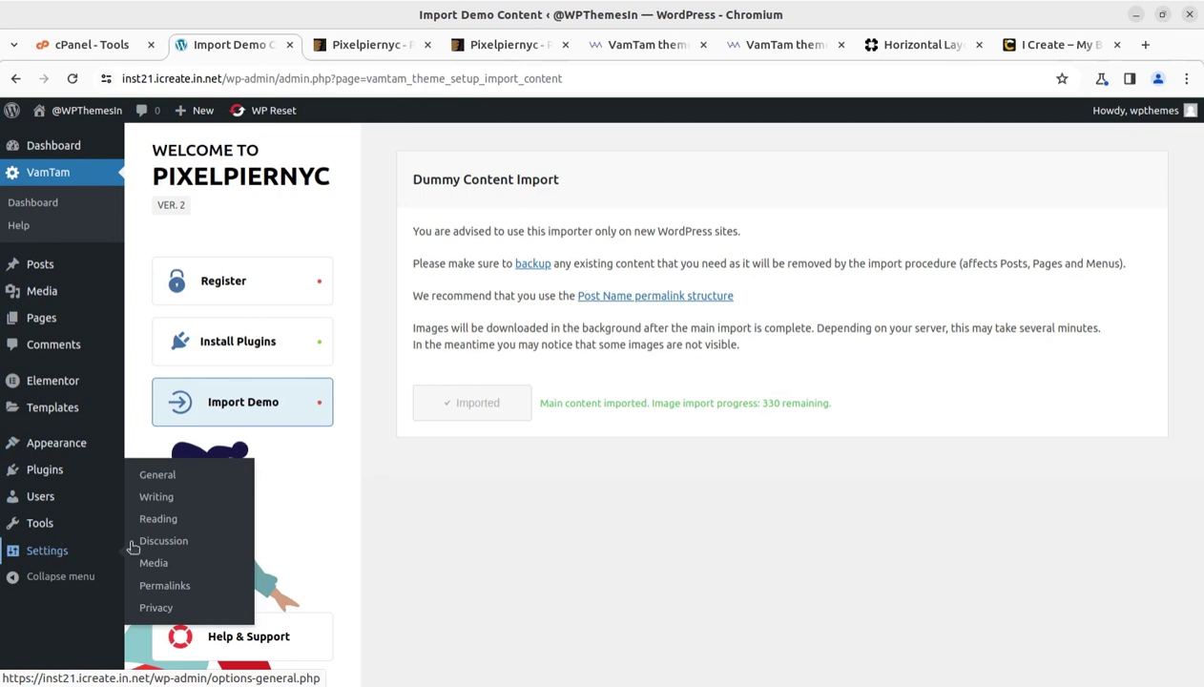
pyautogui.middleClick(162, 584)
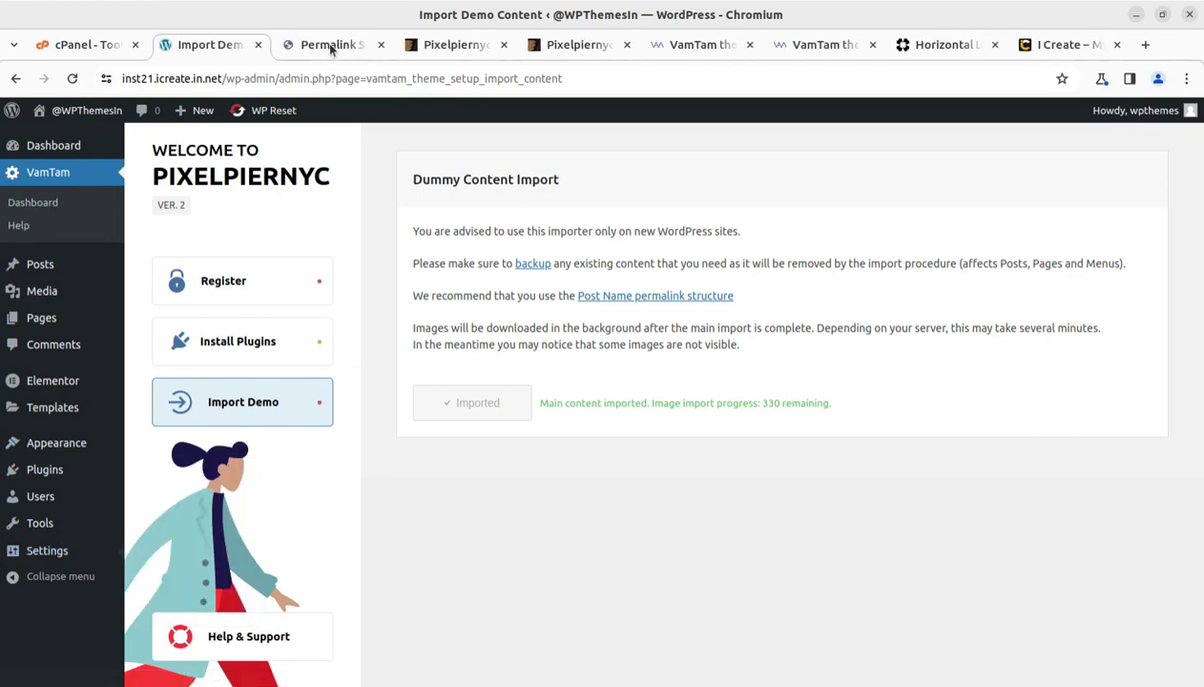
pyautogui.click(329, 45)
pyautogui.scroll(-2, 372, 449)
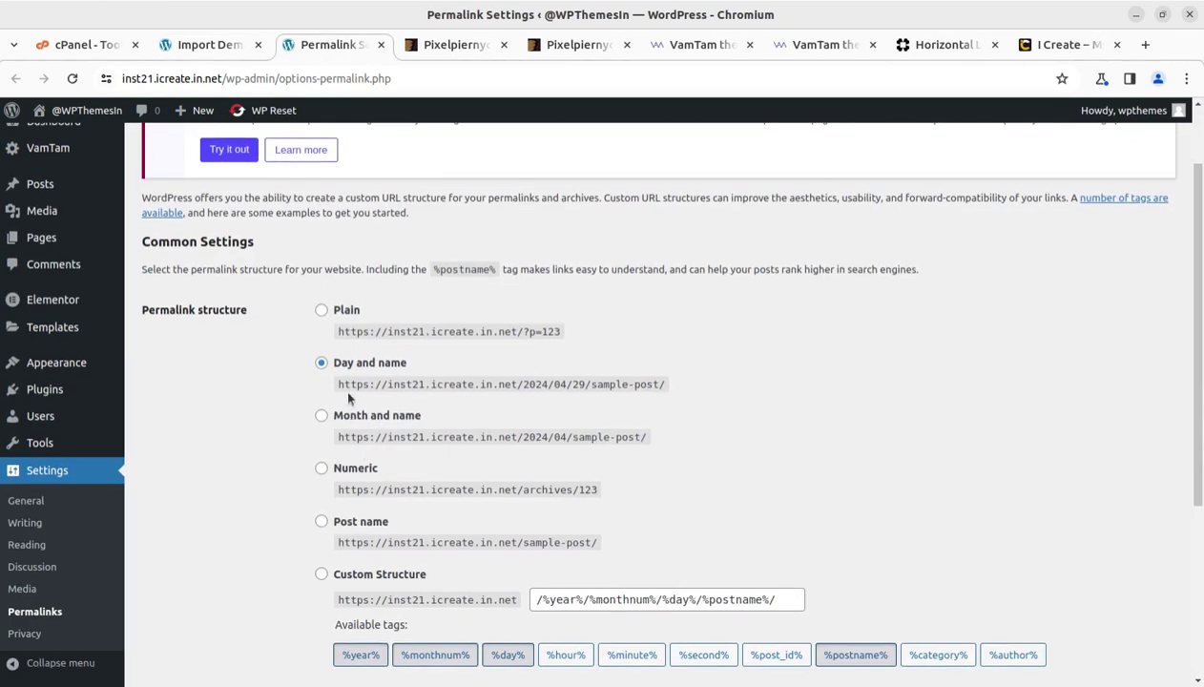
pyautogui.click(321, 522)
pyautogui.scroll(-3, 458, 477)
pyautogui.click(195, 614)
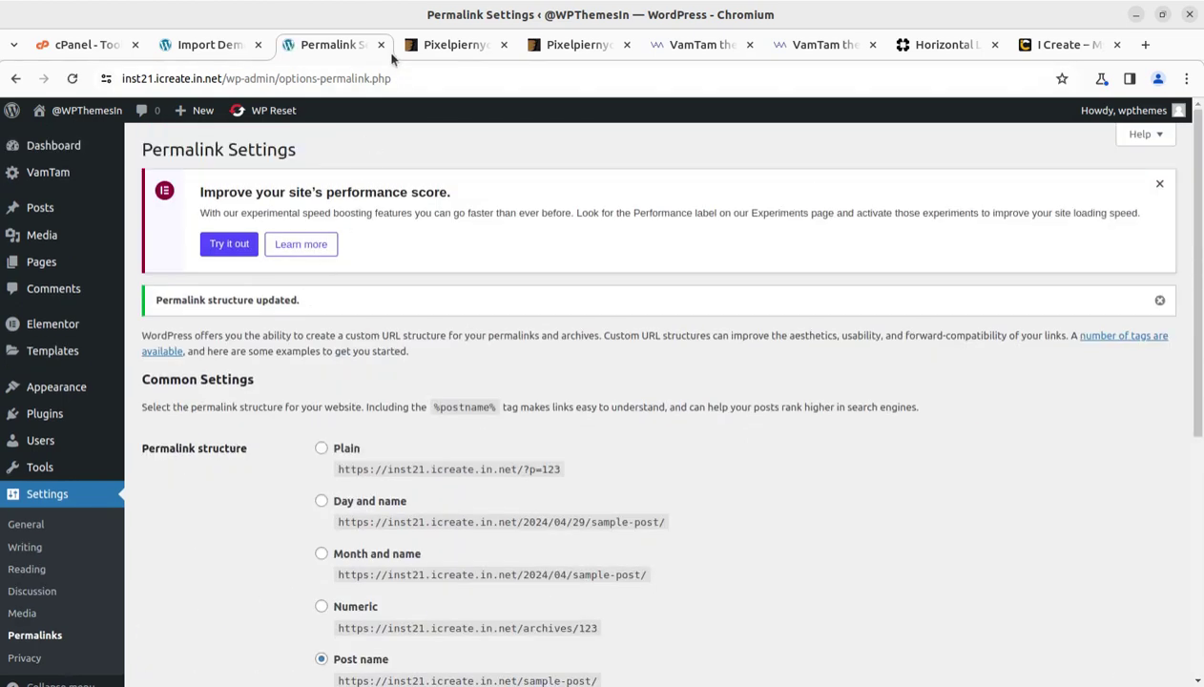
pyautogui.click(381, 45)
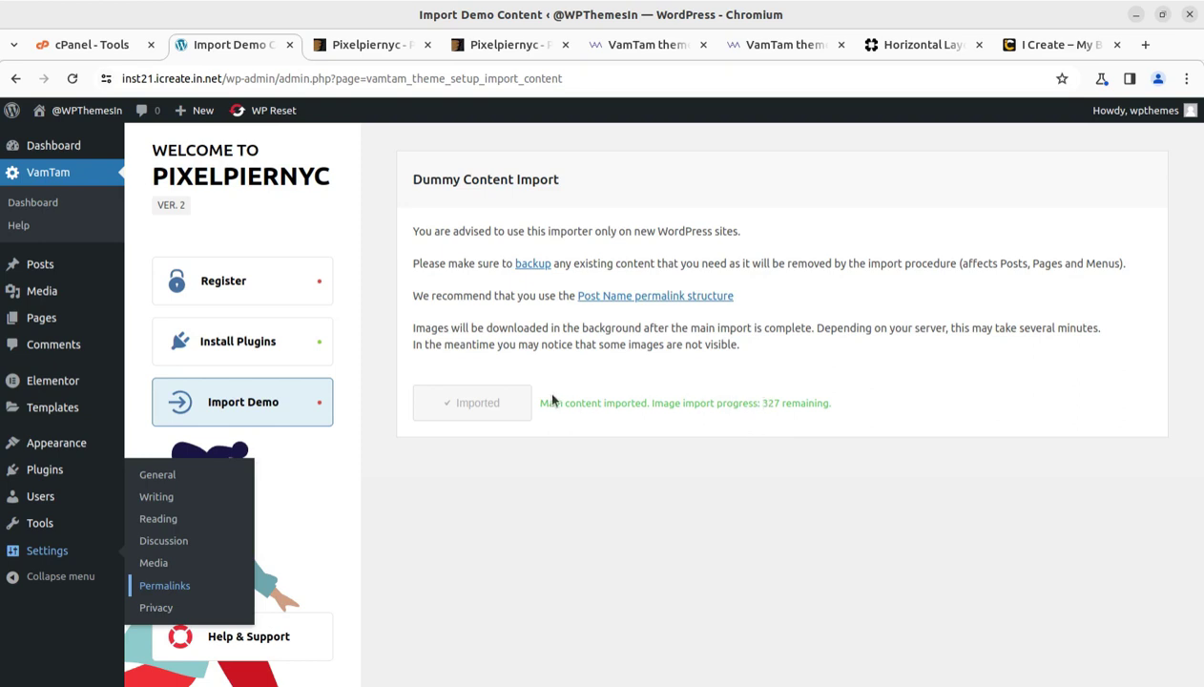
# Open the list of all pages in a separate browser tab and look through the imported pages
pyautogui.moveTo(39, 324)
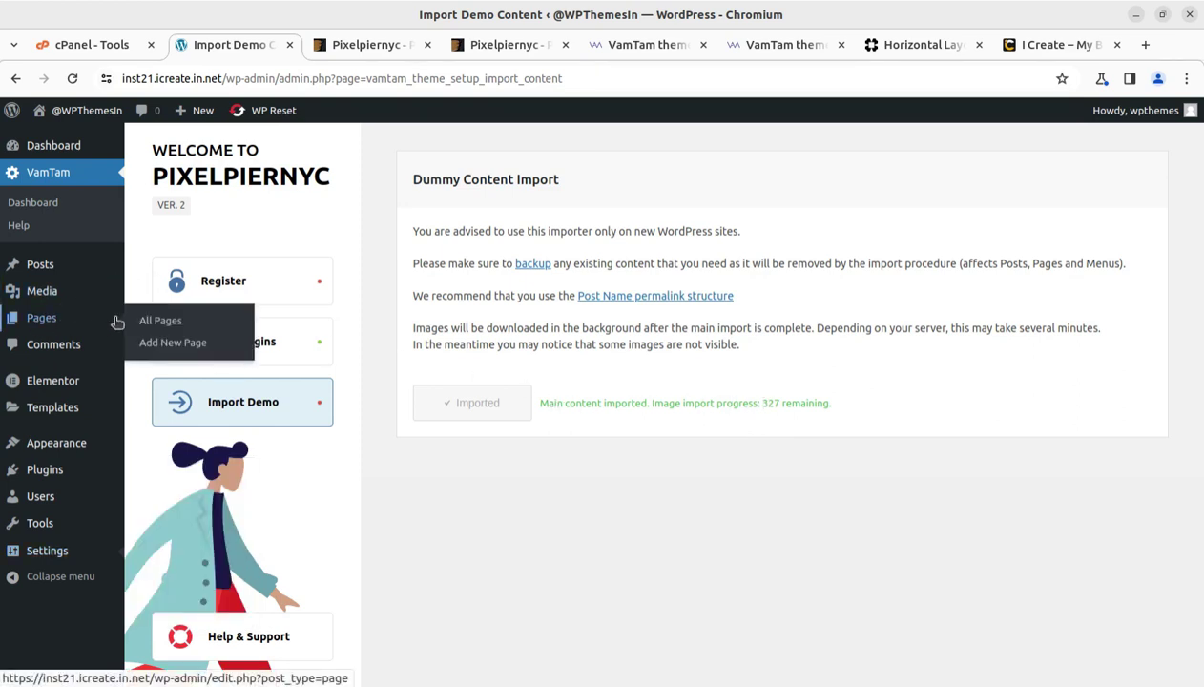
pyautogui.middleClick(153, 319)
pyautogui.click(328, 44)
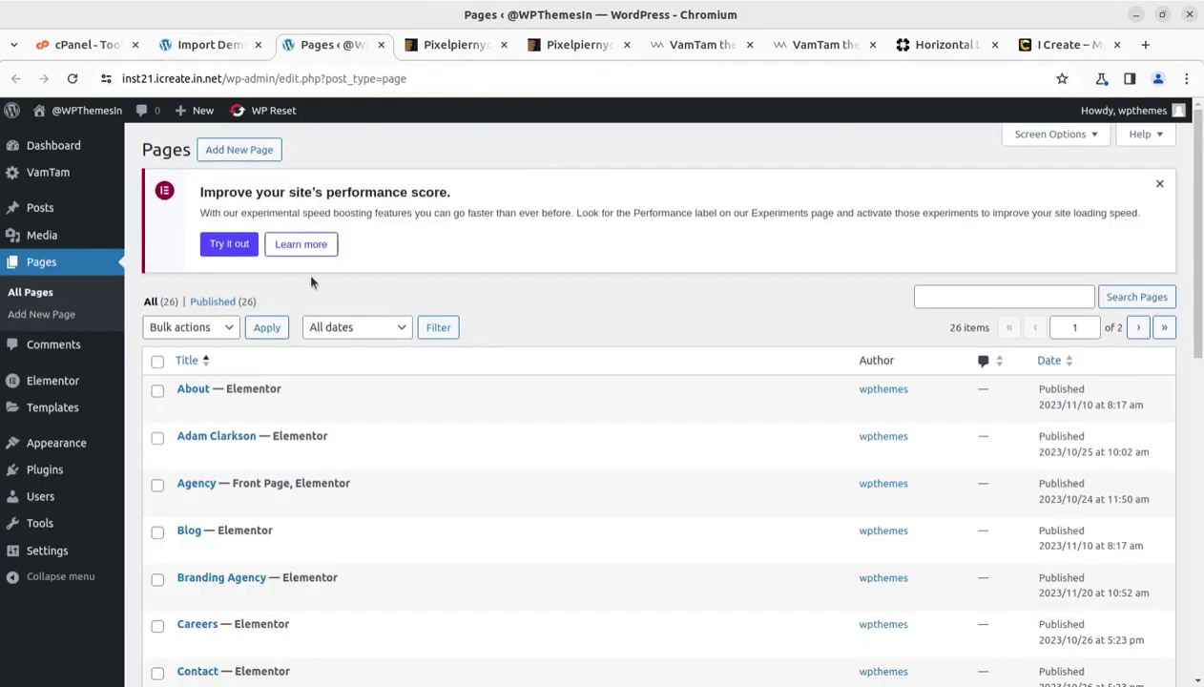
pyautogui.scroll(-4, 374, 483)
pyautogui.scroll(-3, 334, 432)
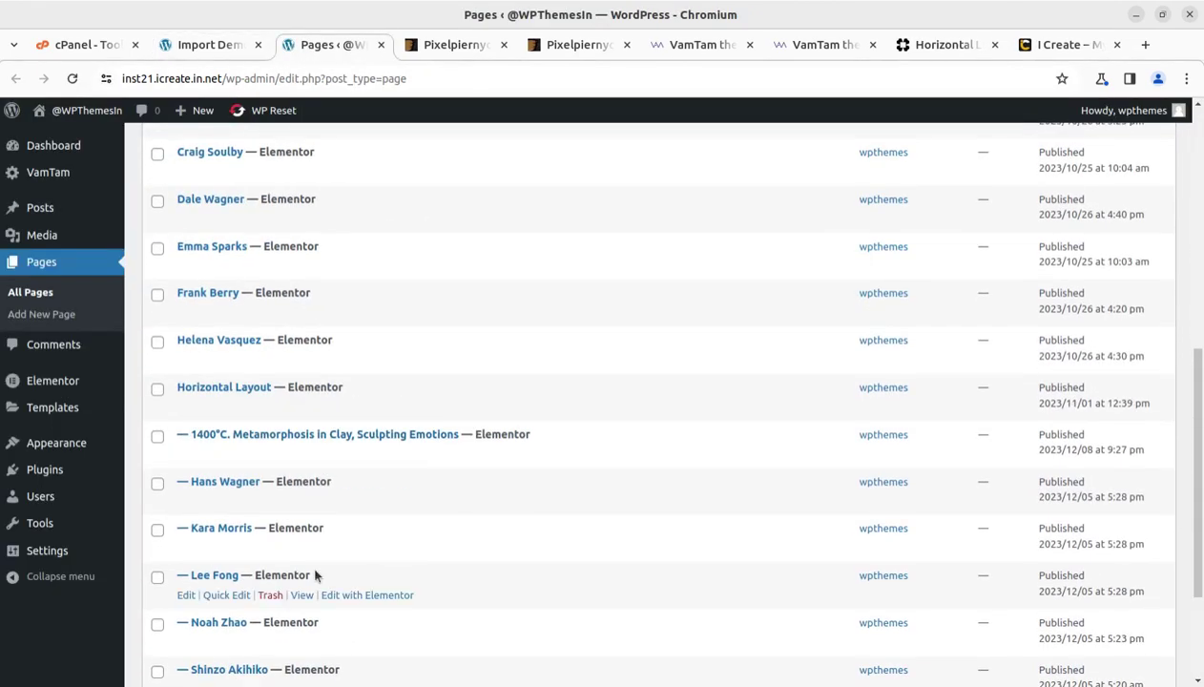
pyautogui.scroll(-2, 315, 575)
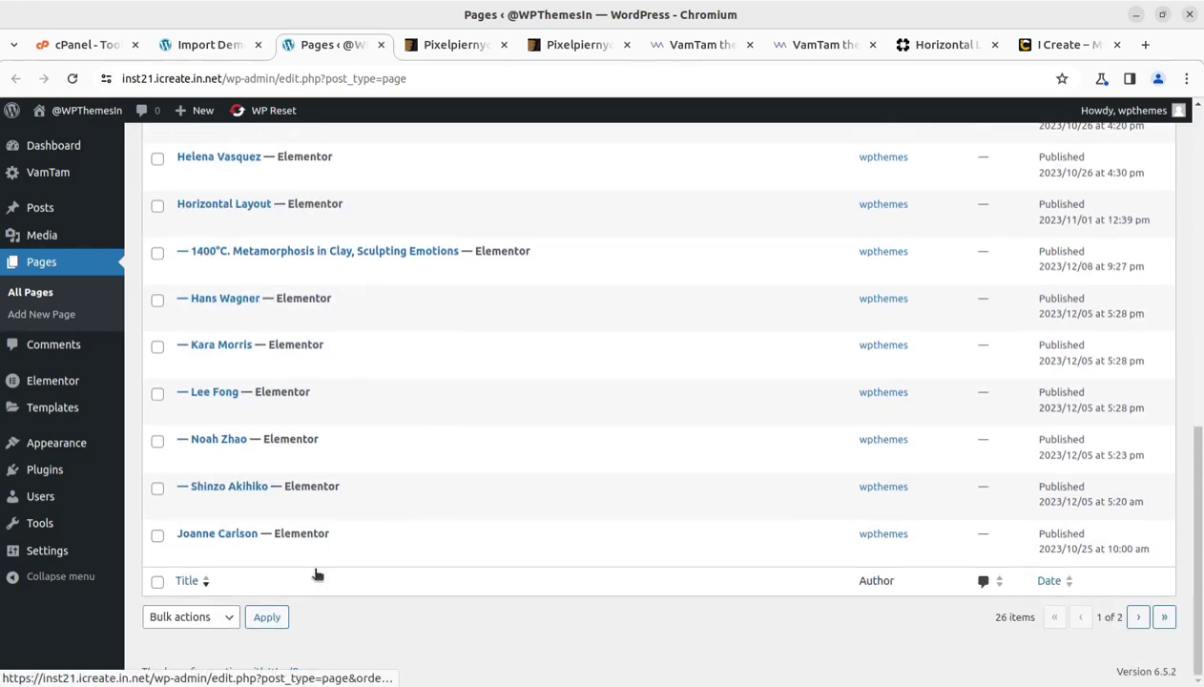
pyautogui.scroll(4, 318, 574)
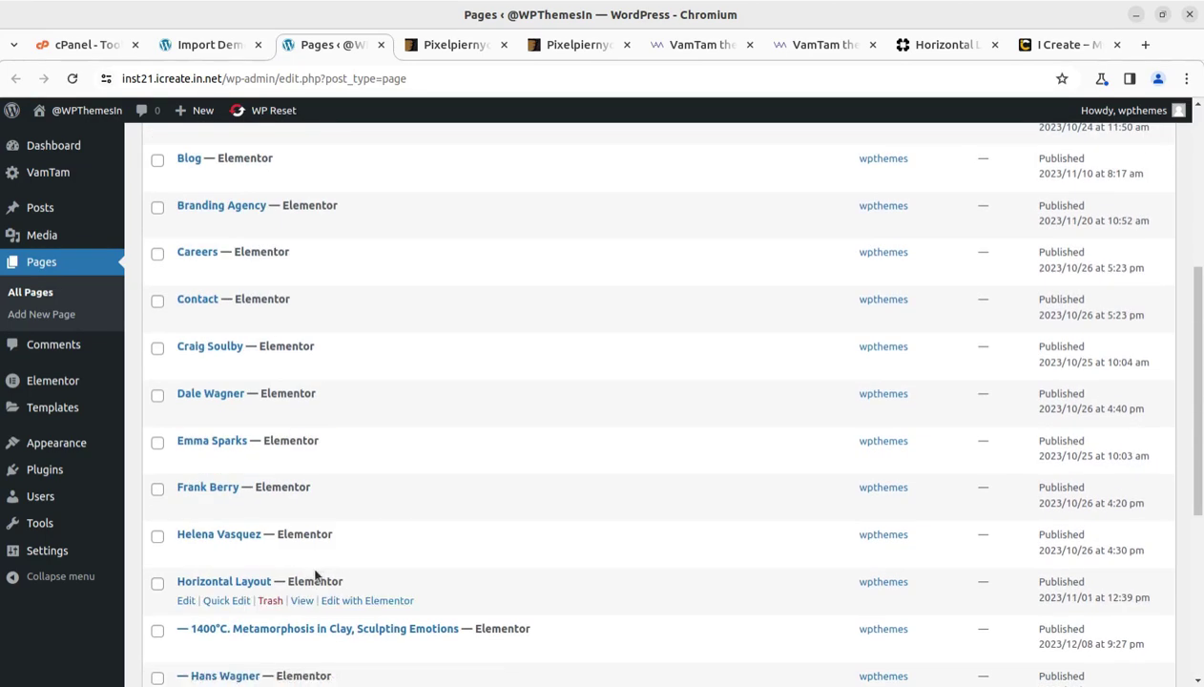
pyautogui.scroll(5, 355, 534)
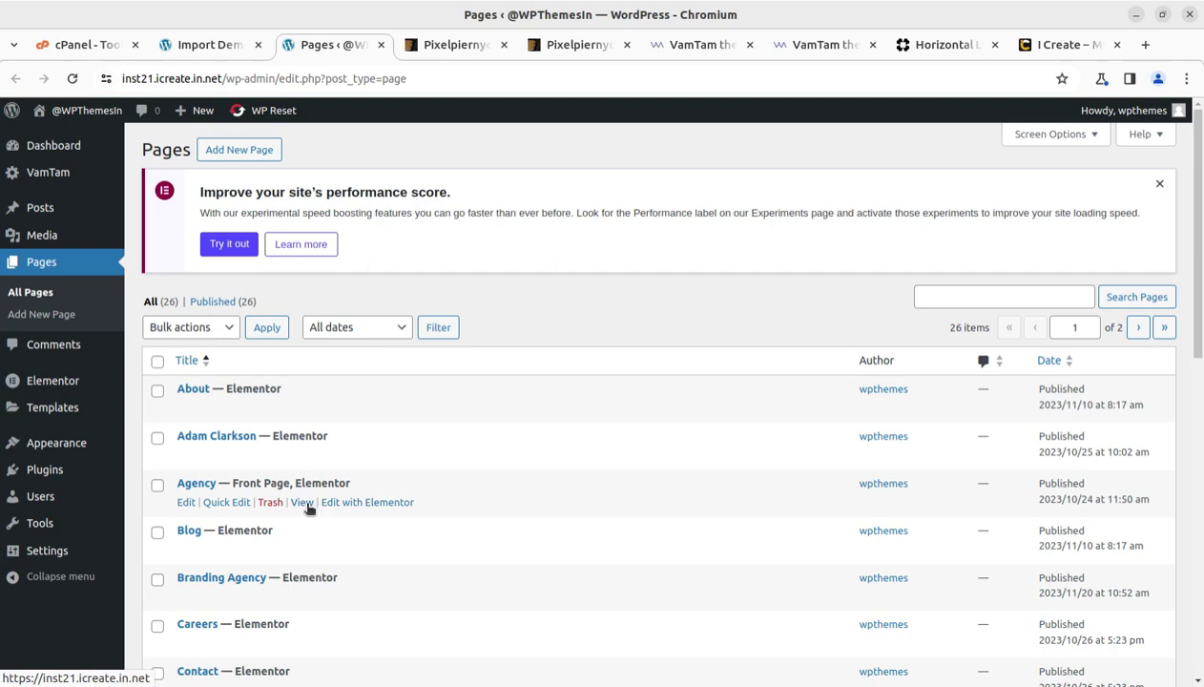
# View the Agency front page in its own browser tab, look through its sections and close that tab
pyautogui.middleClick(304, 503)
pyautogui.click(403, 48)
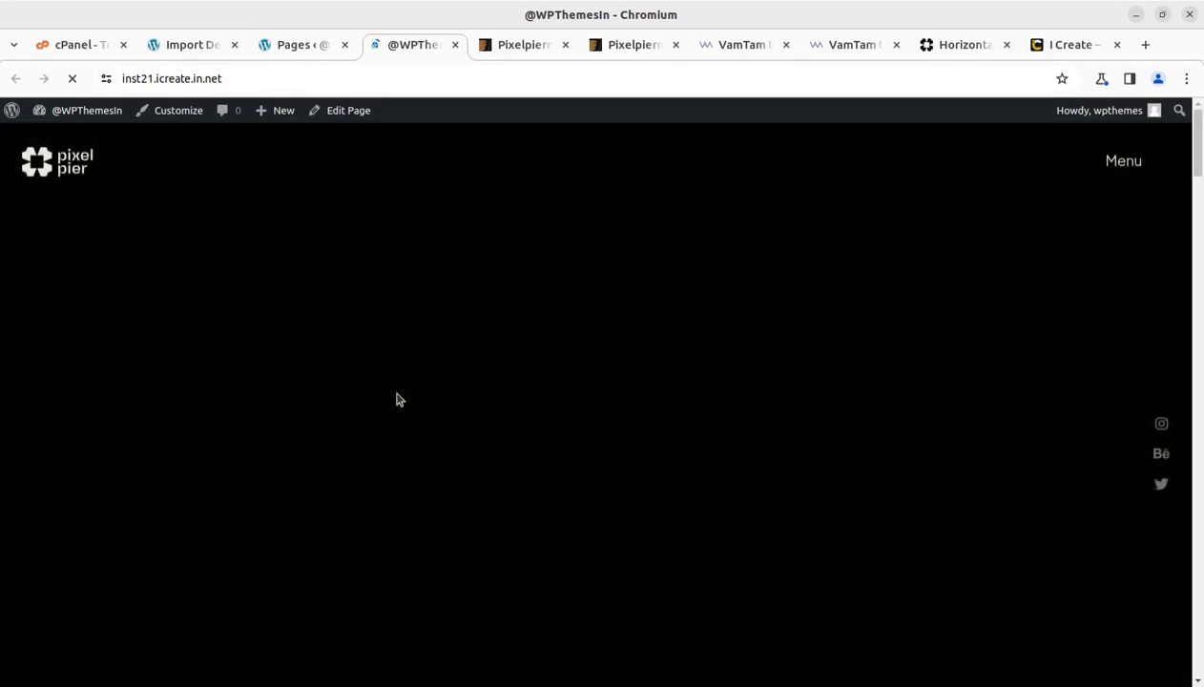
pyautogui.scroll(-8, 492, 462)
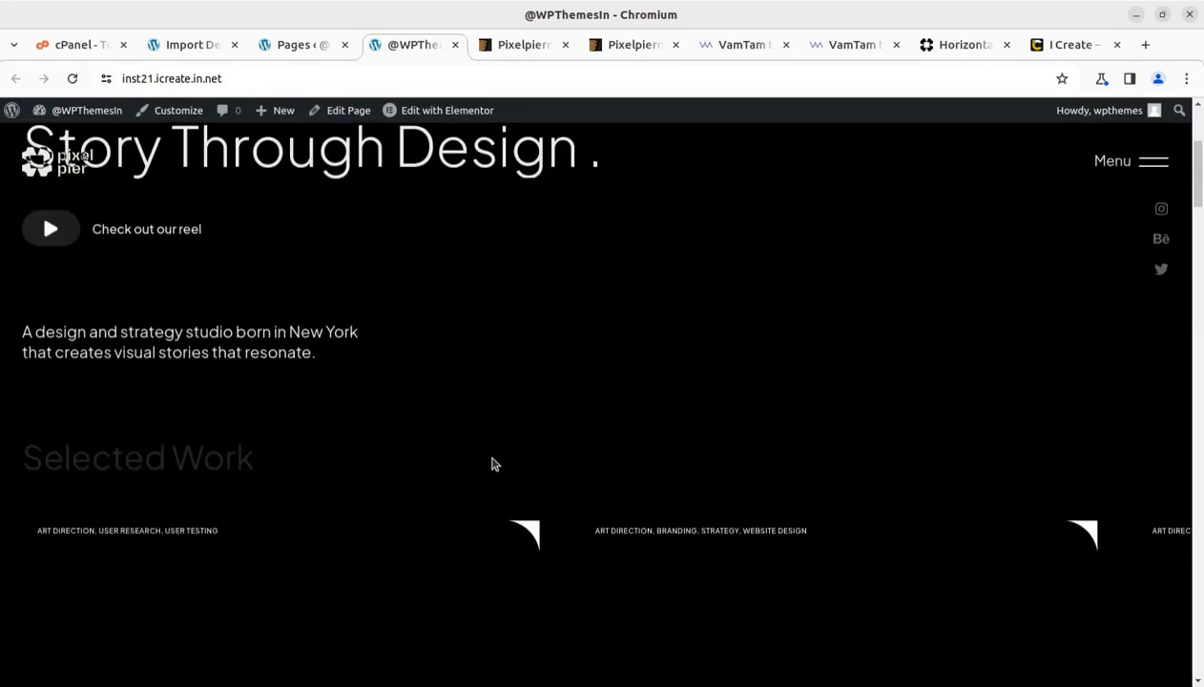
pyautogui.scroll(-7, 493, 458)
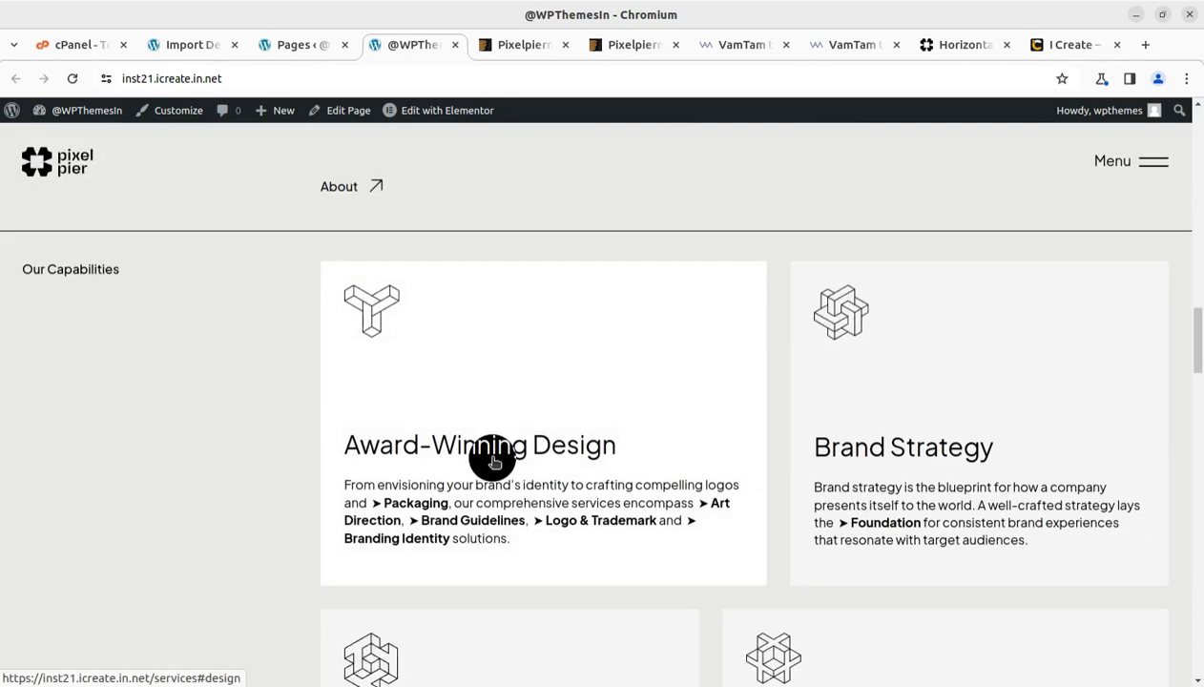
pyautogui.scroll(7, 493, 460)
pyautogui.click(455, 45)
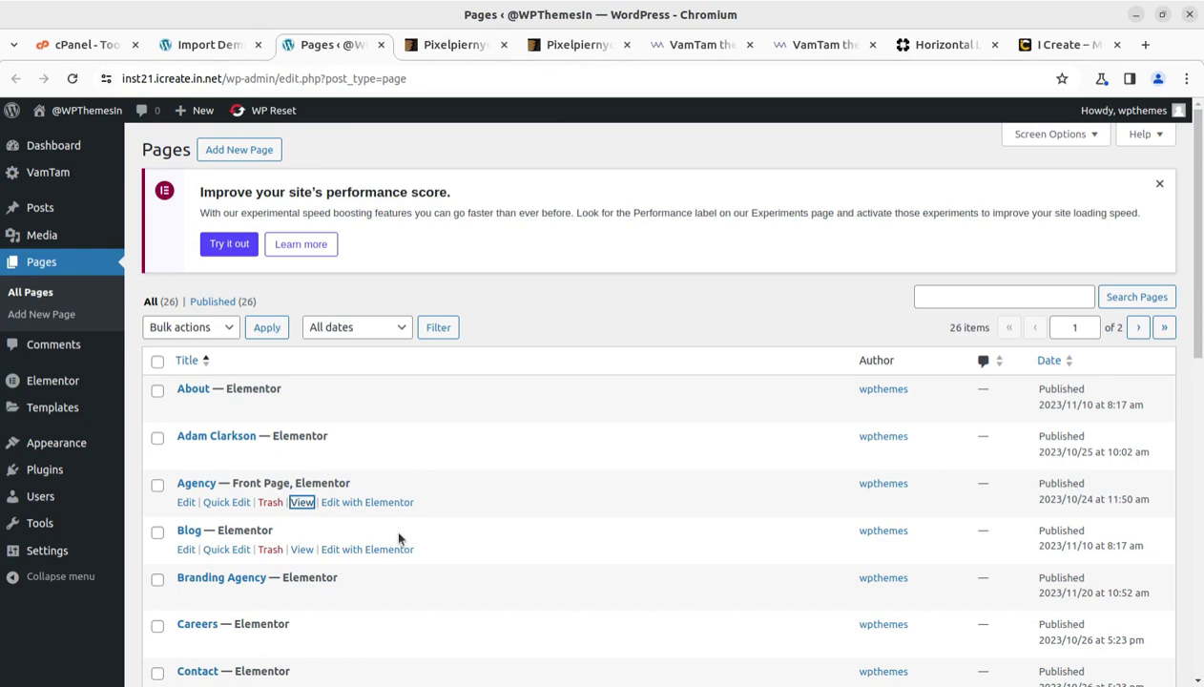
# Review the Pixelpiernyc item page on ThemeForest, and return to the Import Demo page to check the image import progress
pyautogui.click(439, 48)
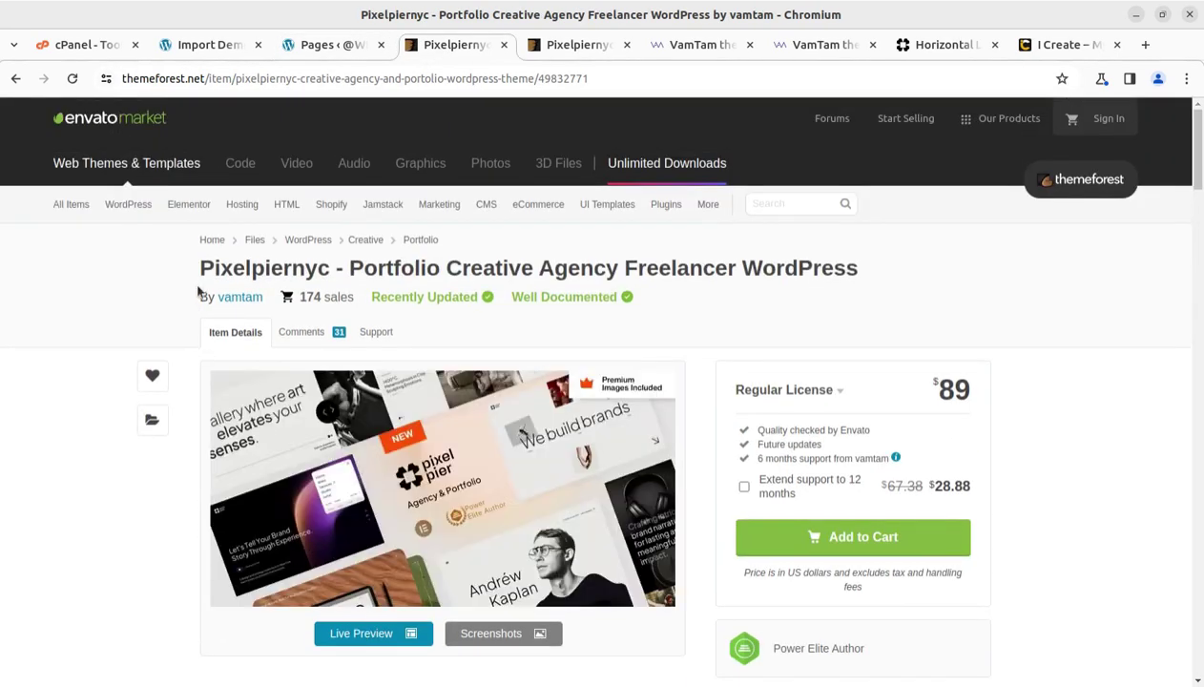
pyautogui.moveTo(200, 268); pyautogui.dragTo(659, 268)
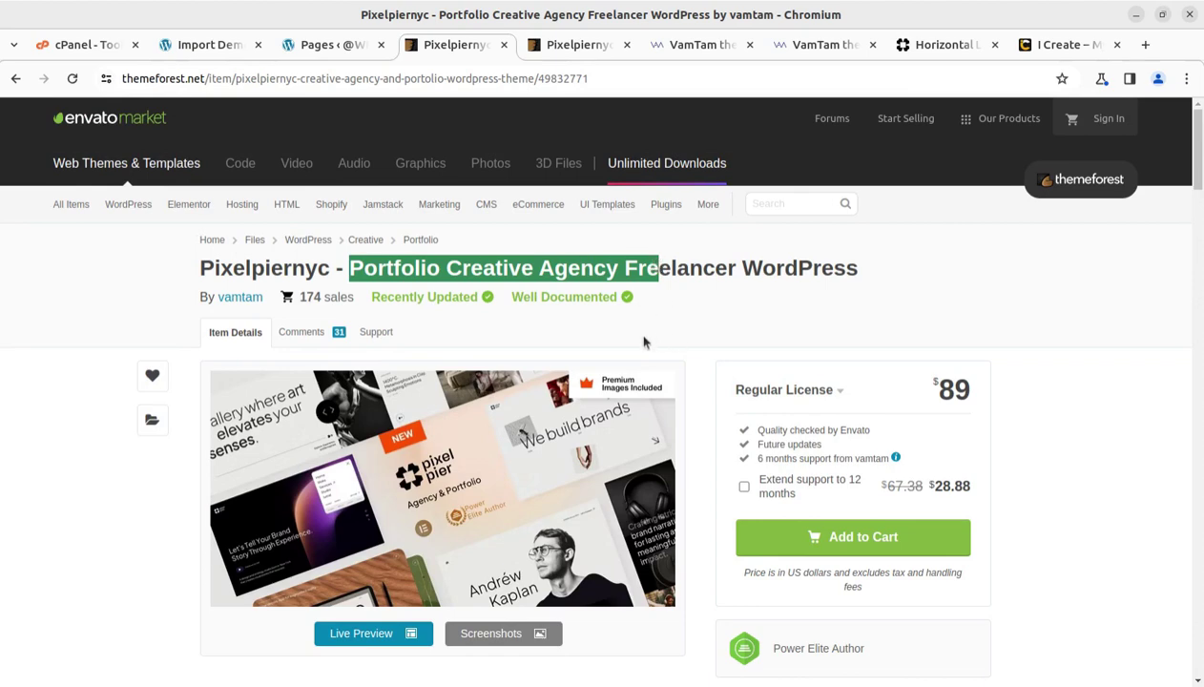
pyautogui.scroll(-3, 744, 351)
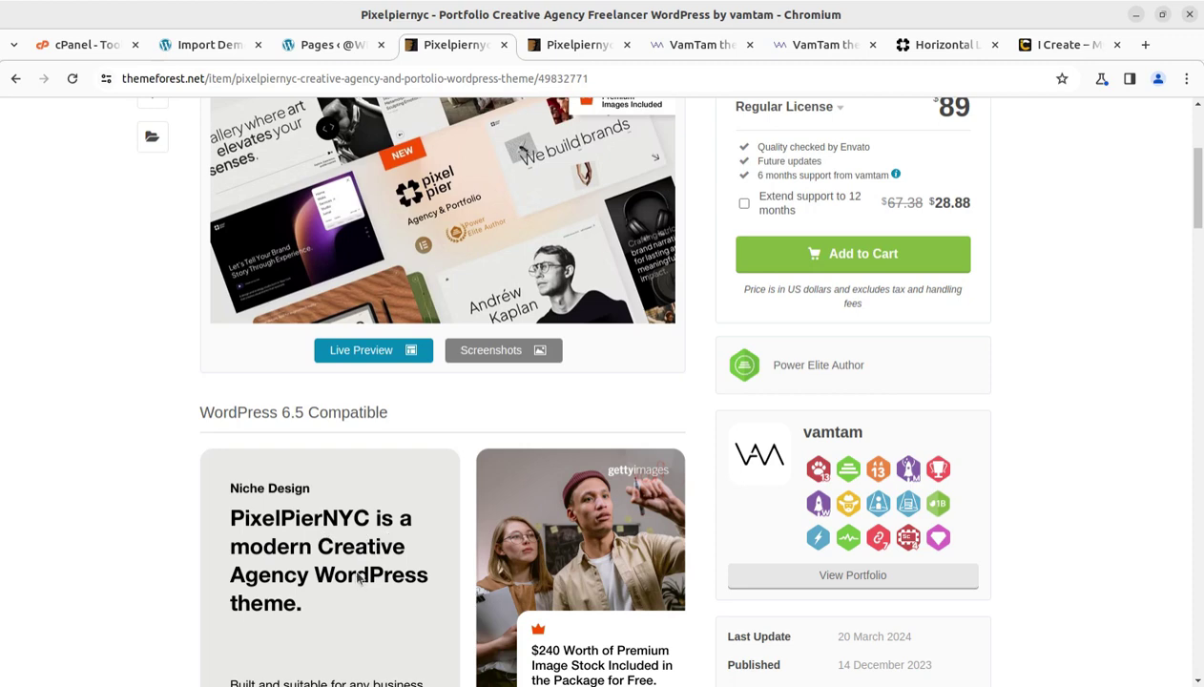
pyautogui.scroll(3, 404, 454)
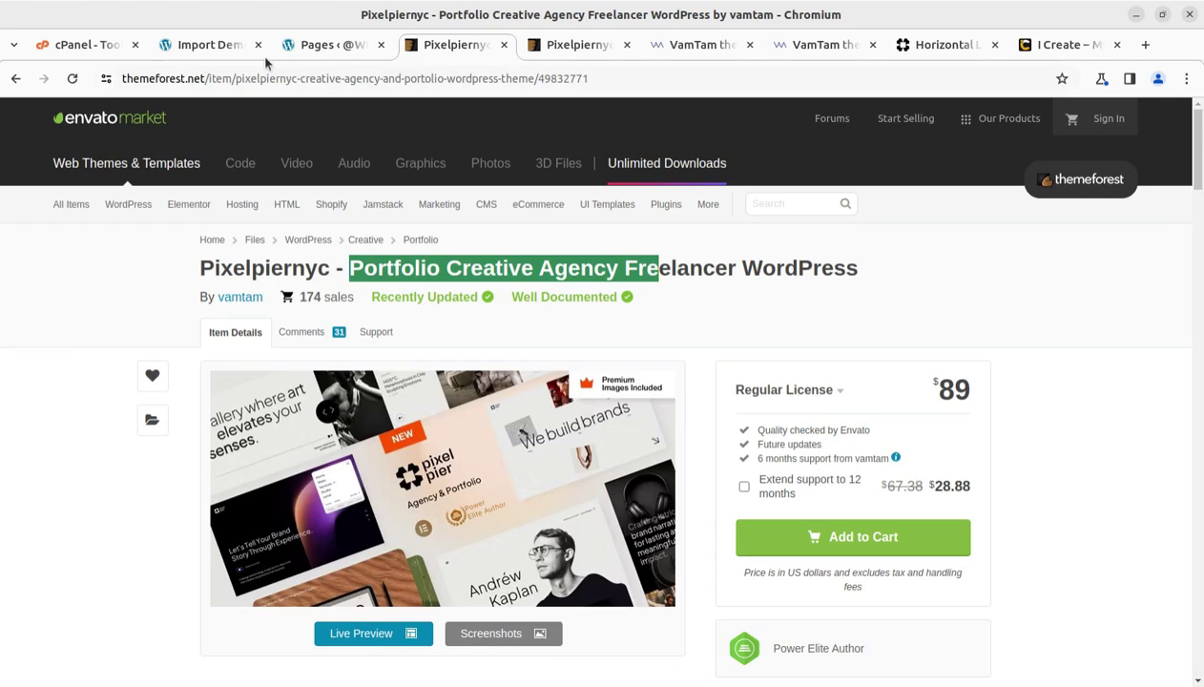
pyautogui.click(210, 45)
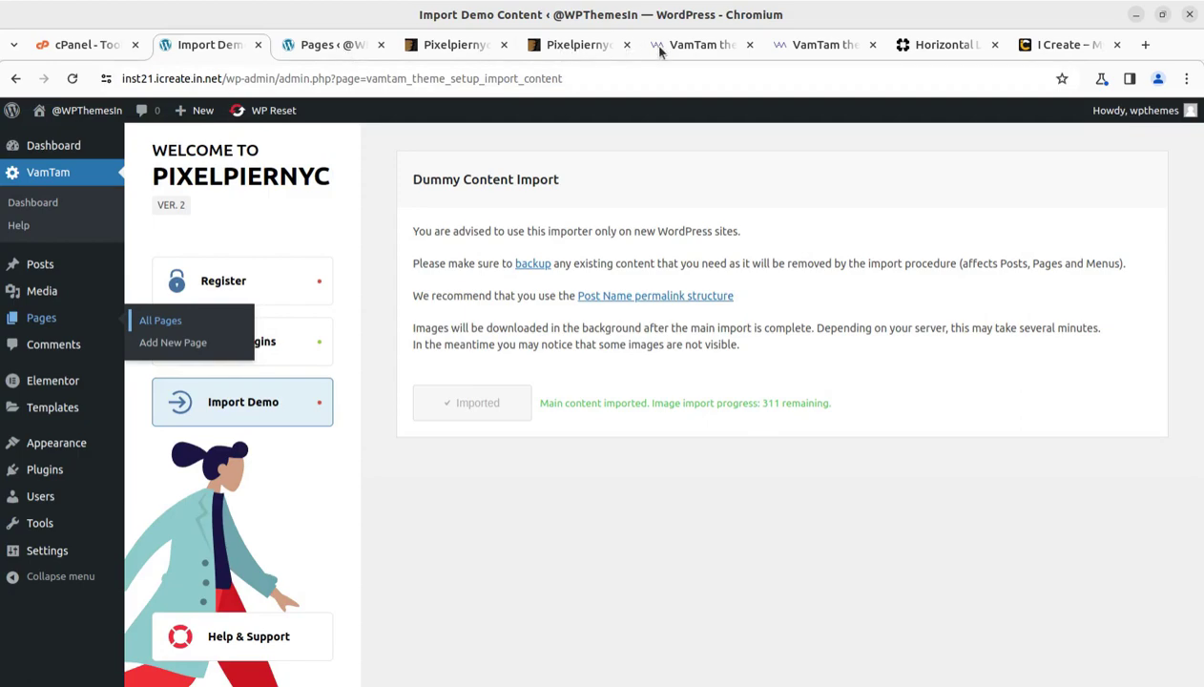
# Examine the home, Work and Services pages in the PixelPierNYC live preview on the VamTam site
pyautogui.click(684, 45)
pyautogui.scroll(5, 593, 342)
pyautogui.scroll(15, 593, 342)
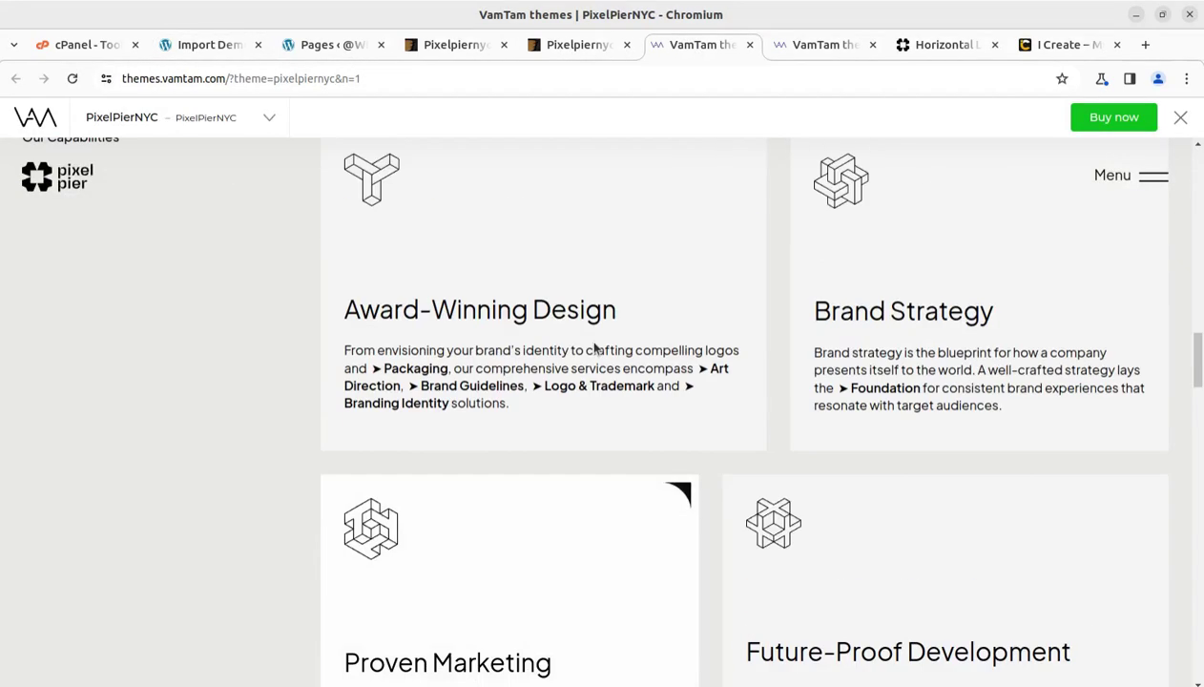
pyautogui.scroll(10, 594, 346)
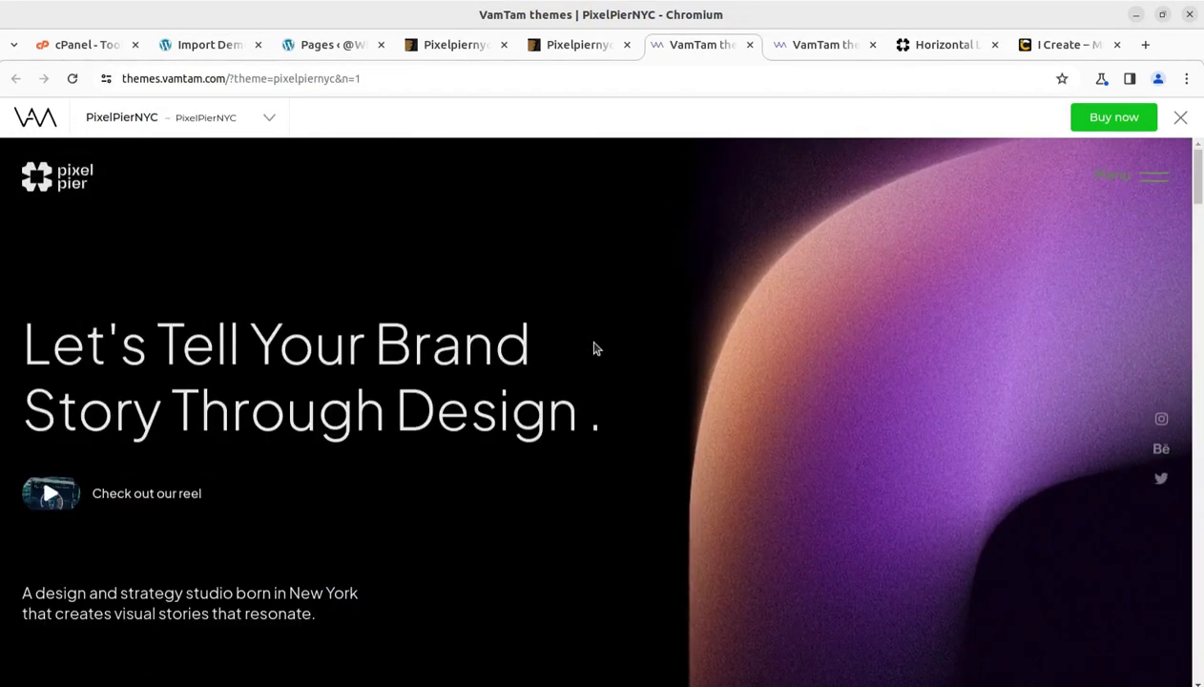
pyautogui.click(1156, 174)
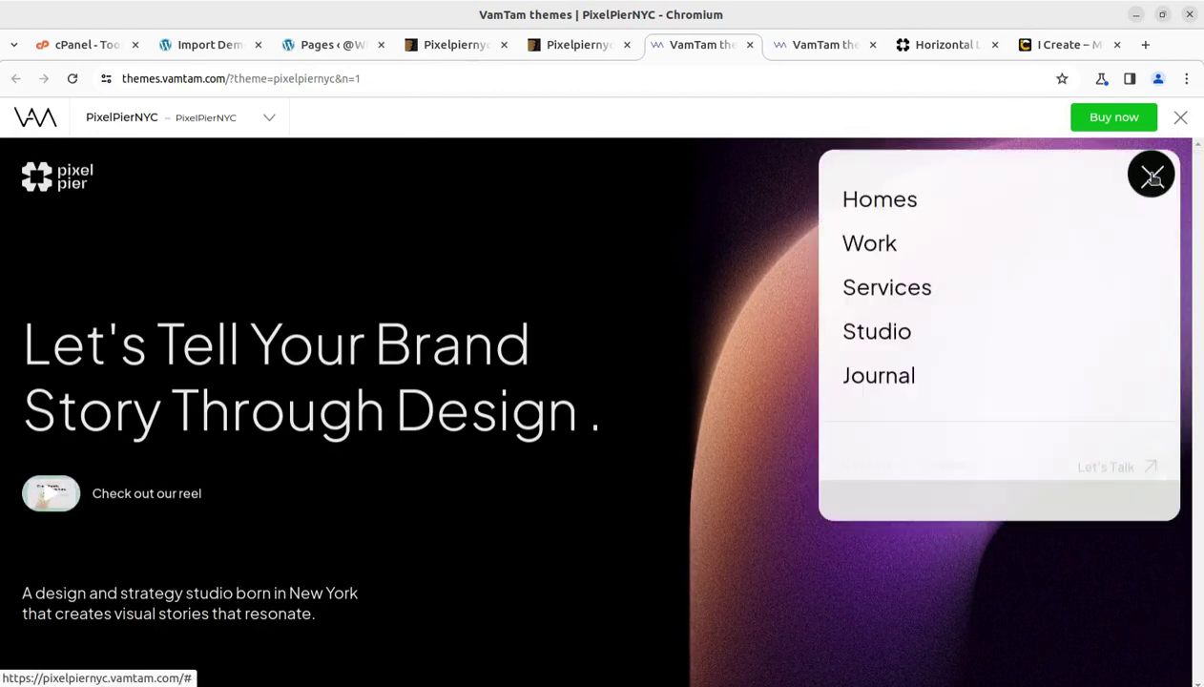
pyautogui.click(860, 246)
pyautogui.scroll(-10, 754, 281)
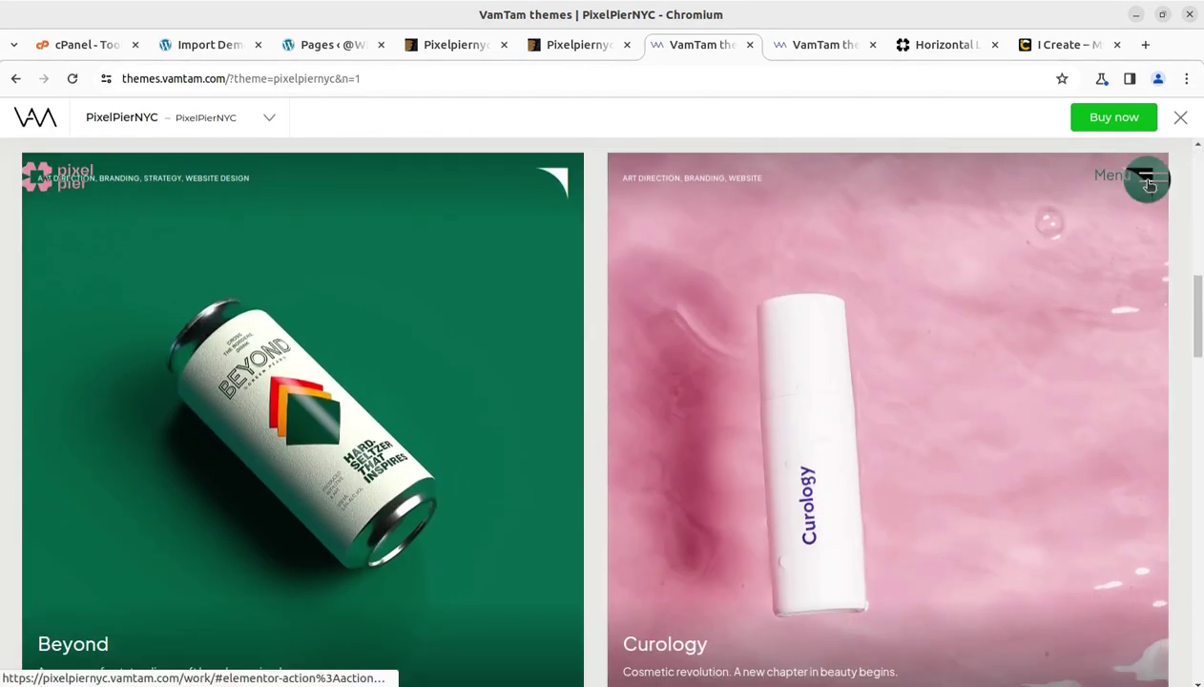
pyautogui.click(1149, 179)
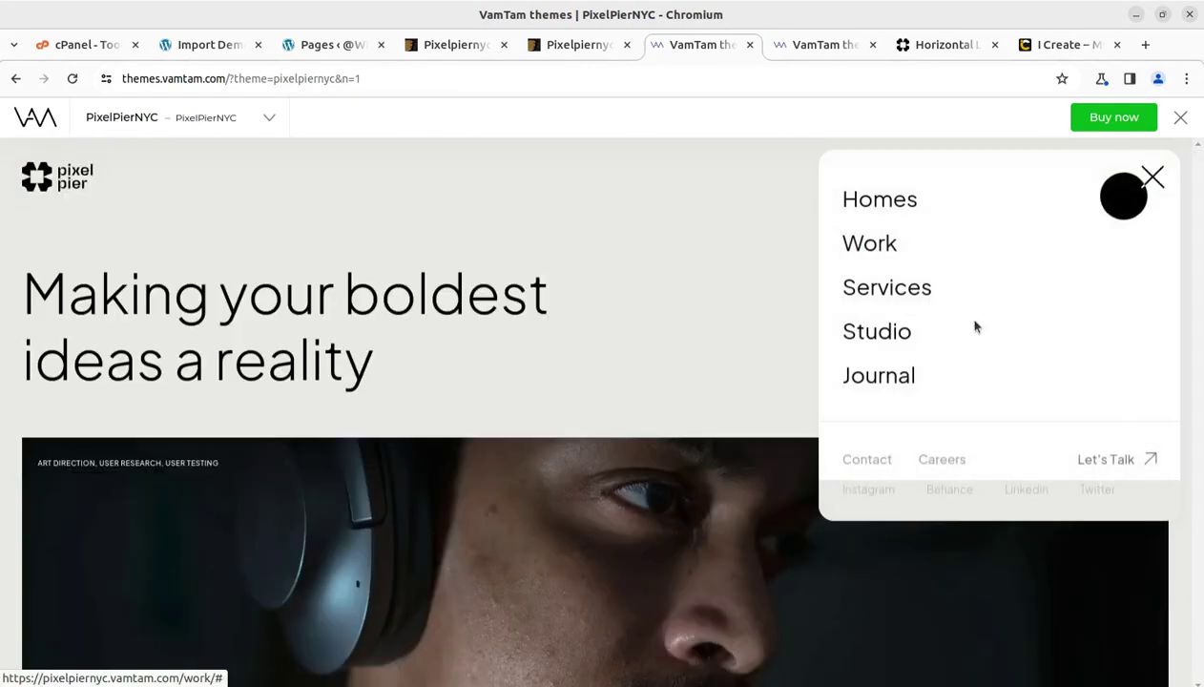
pyautogui.click(871, 292)
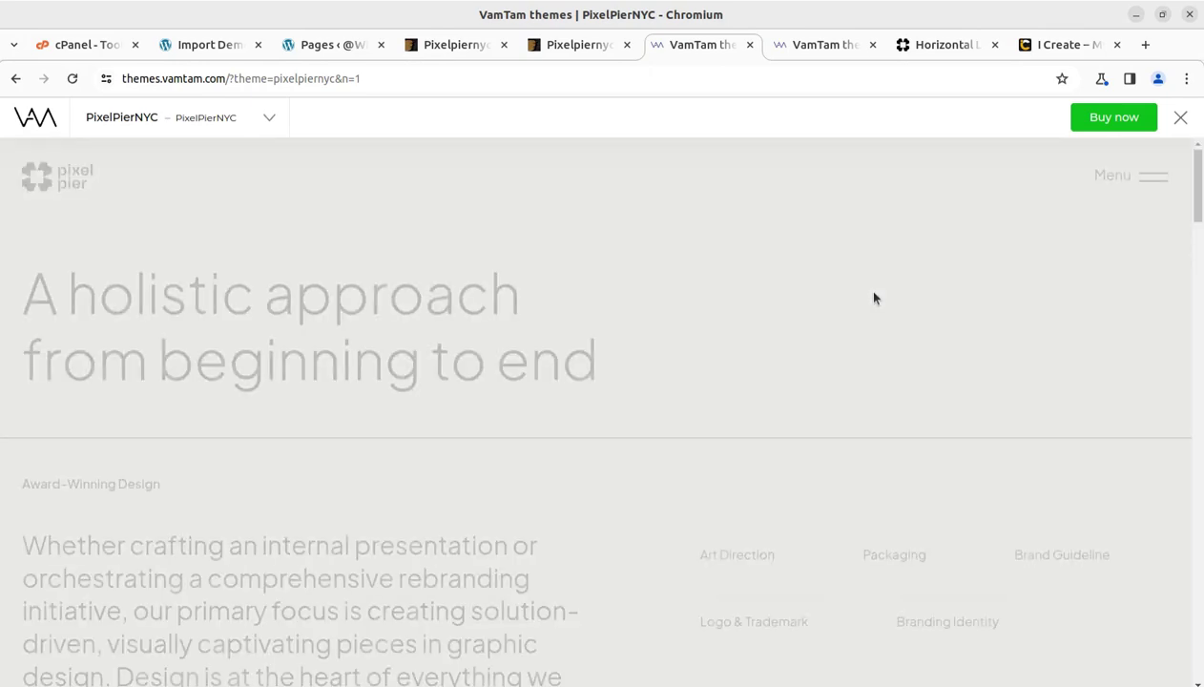
pyautogui.scroll(-2, 911, 322)
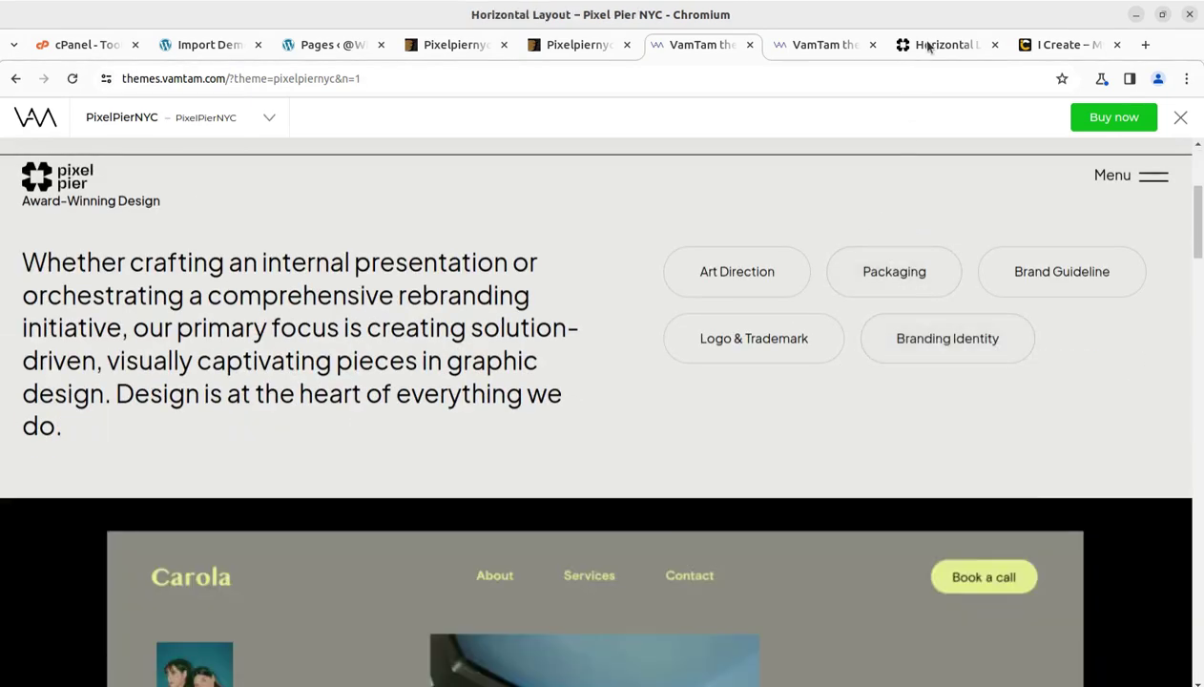
# Browse the Horizontal Layout demo page, and open and close the featured exhibition "1400°C. Metamorphosis in Clay, Sculpting Emotions"
pyautogui.click(918, 45)
pyautogui.scroll(-3, 844, 369)
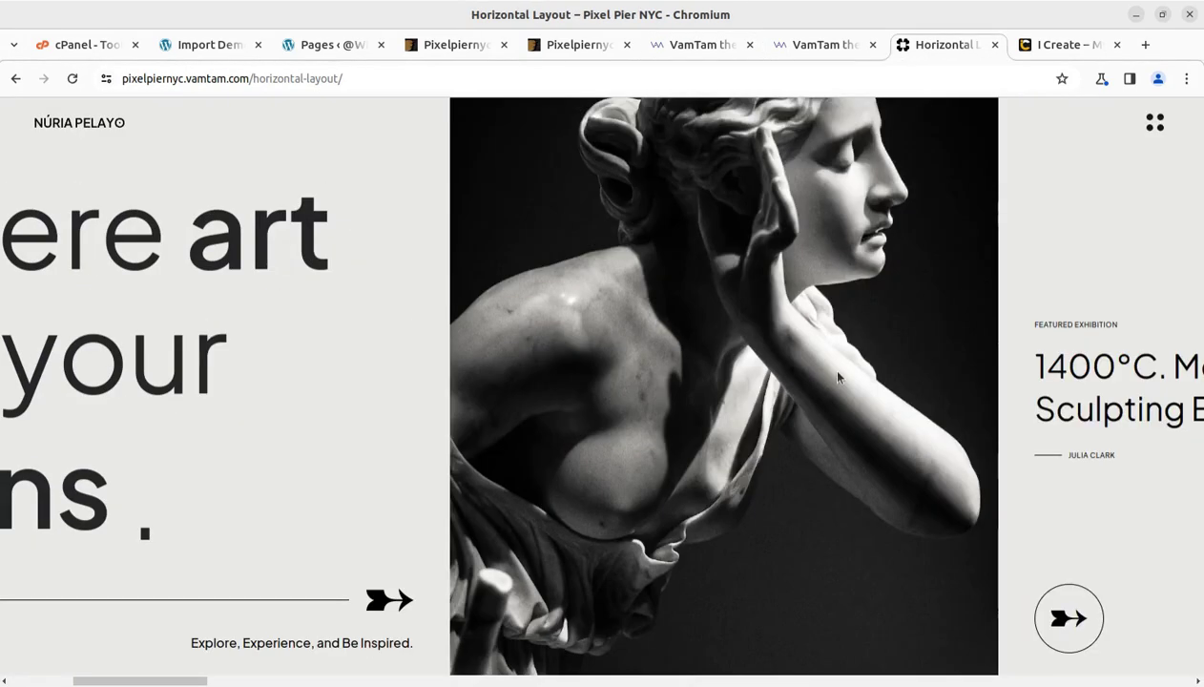
pyautogui.scroll(-3, 836, 376)
pyautogui.scroll(6, 836, 376)
pyautogui.scroll(-5, 836, 376)
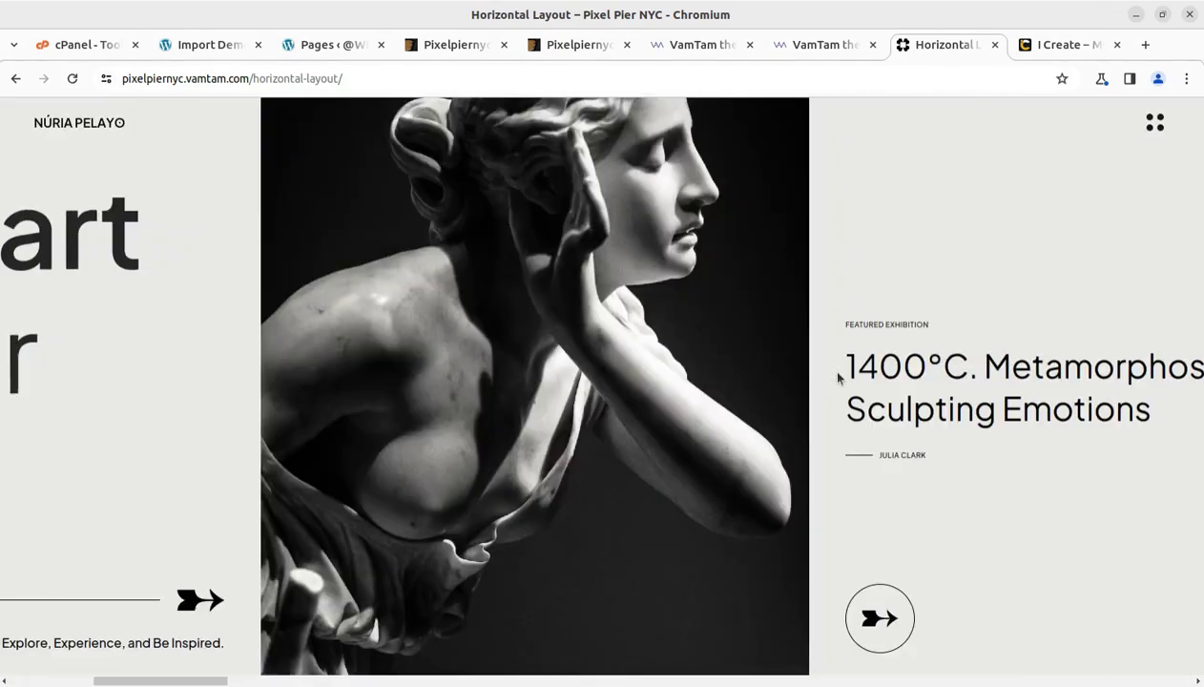
pyautogui.click(694, 621)
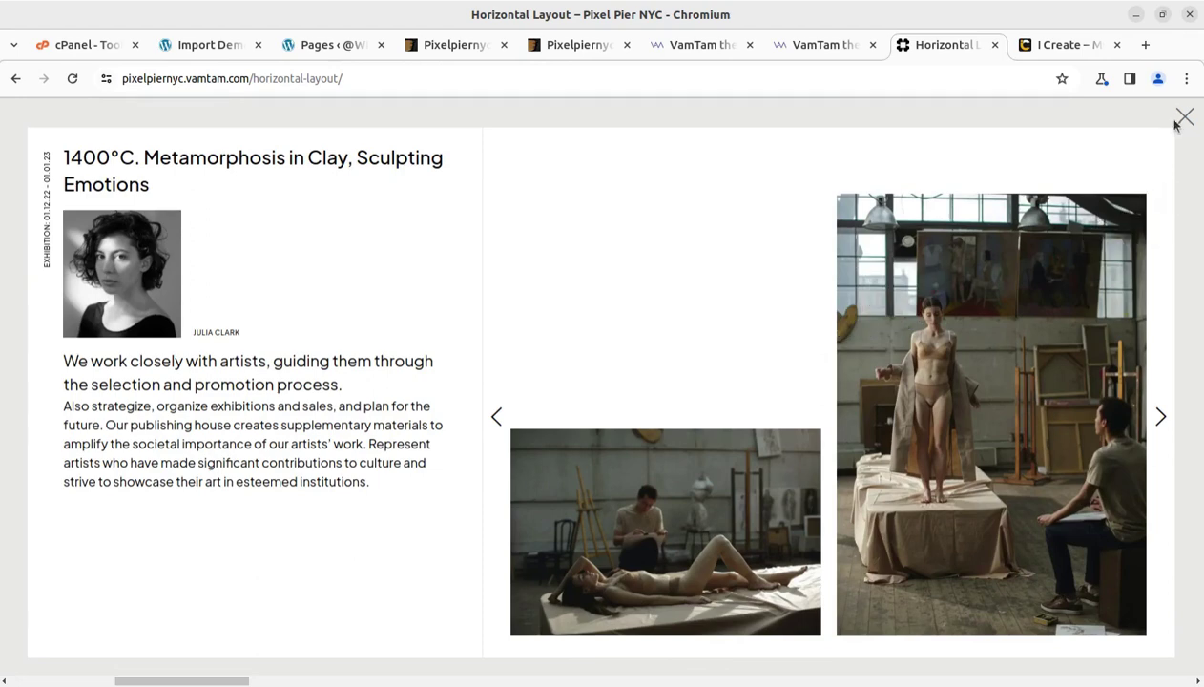
pyautogui.click(1184, 118)
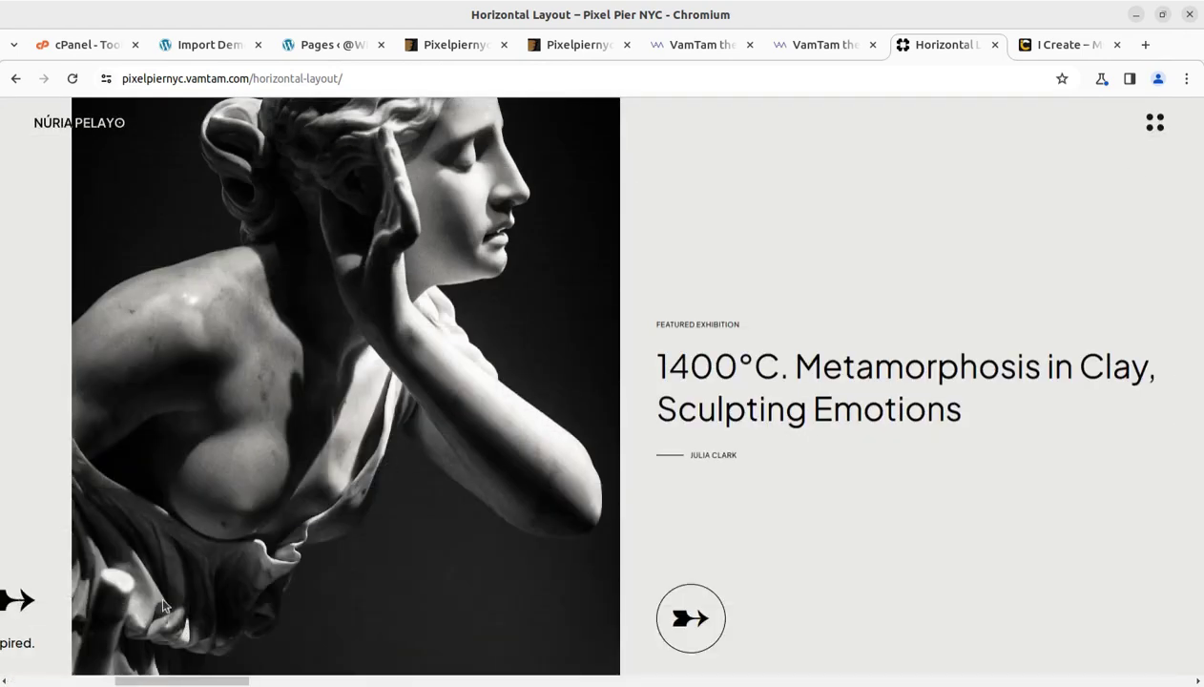
# Browse the Horizontal Layout demo through its Artists section, open the H. Studio demo from the site navigation, and return to Horizontal Layout
pyautogui.scroll(3, 158, 594)
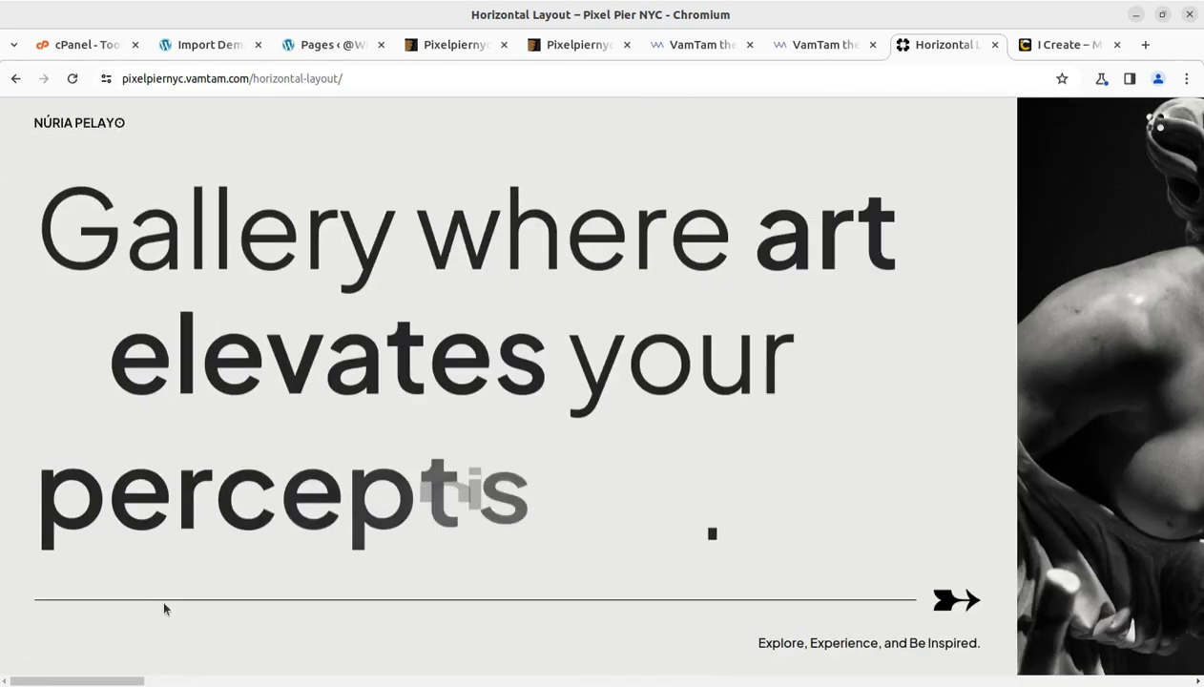
pyautogui.click(944, 601)
pyautogui.scroll(-5, 935, 591)
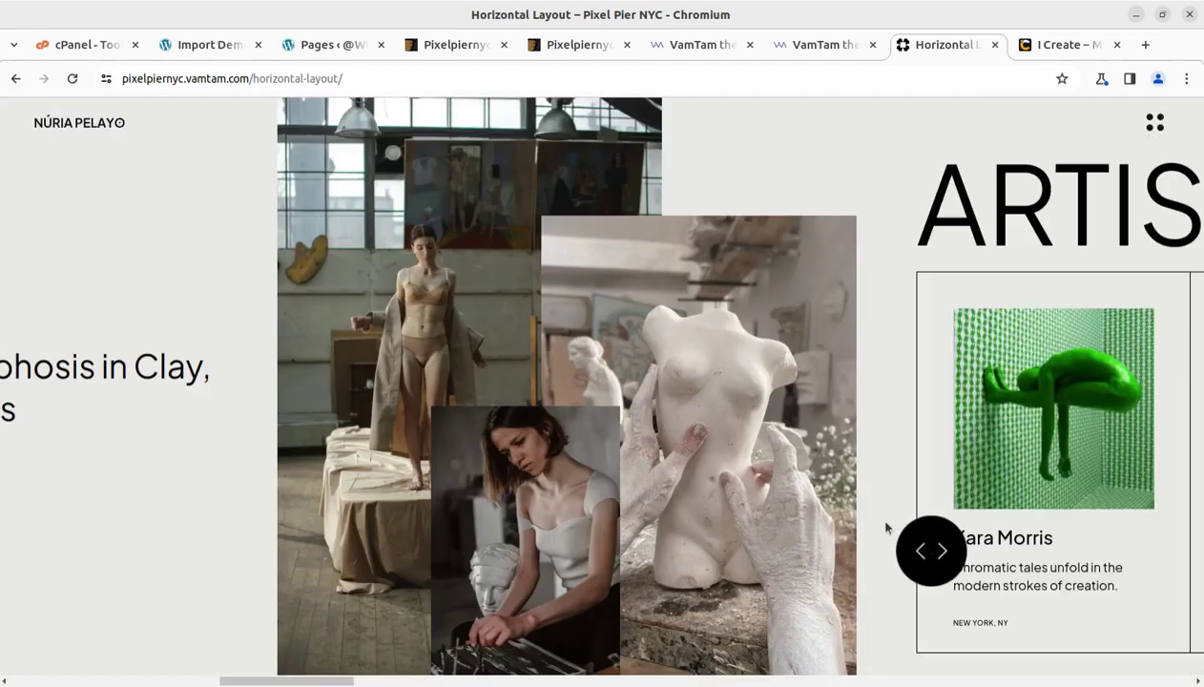
pyautogui.scroll(-2, 862, 346)
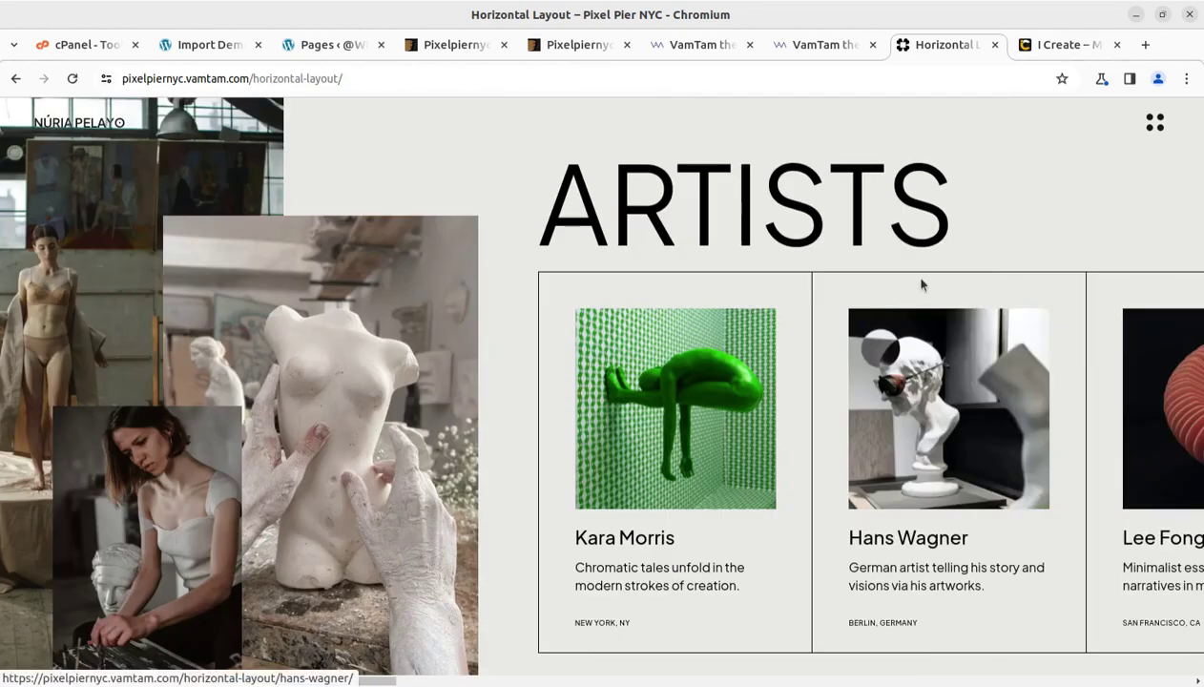
pyautogui.click(1148, 129)
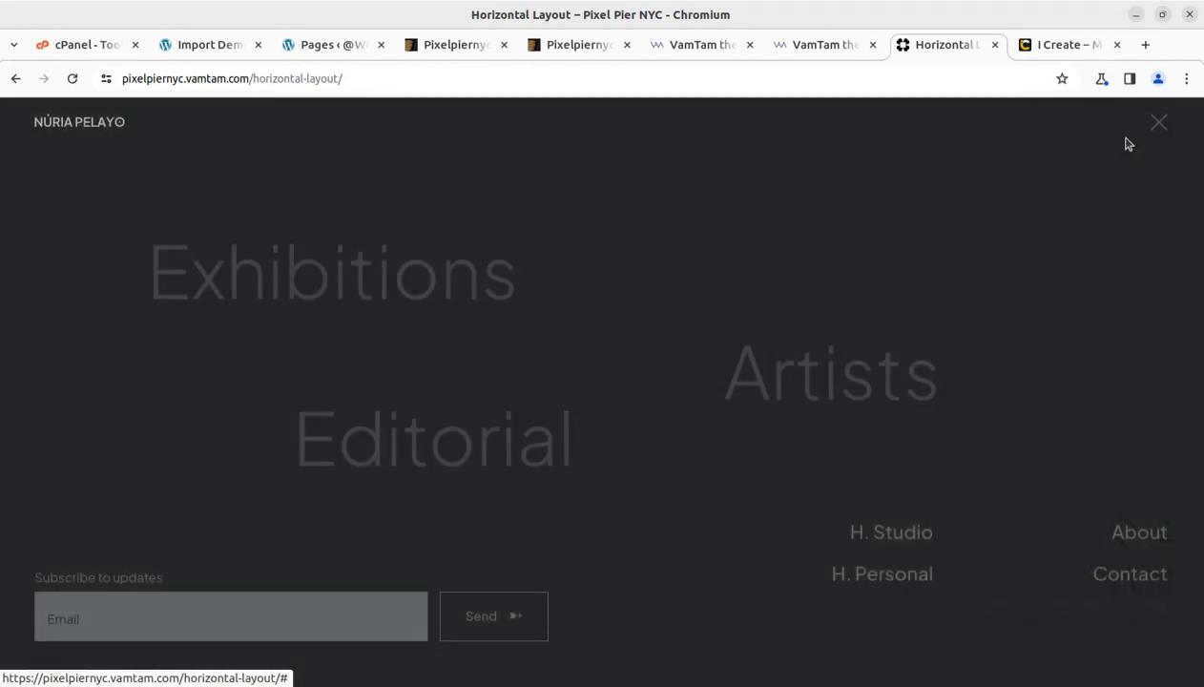
pyautogui.click(901, 540)
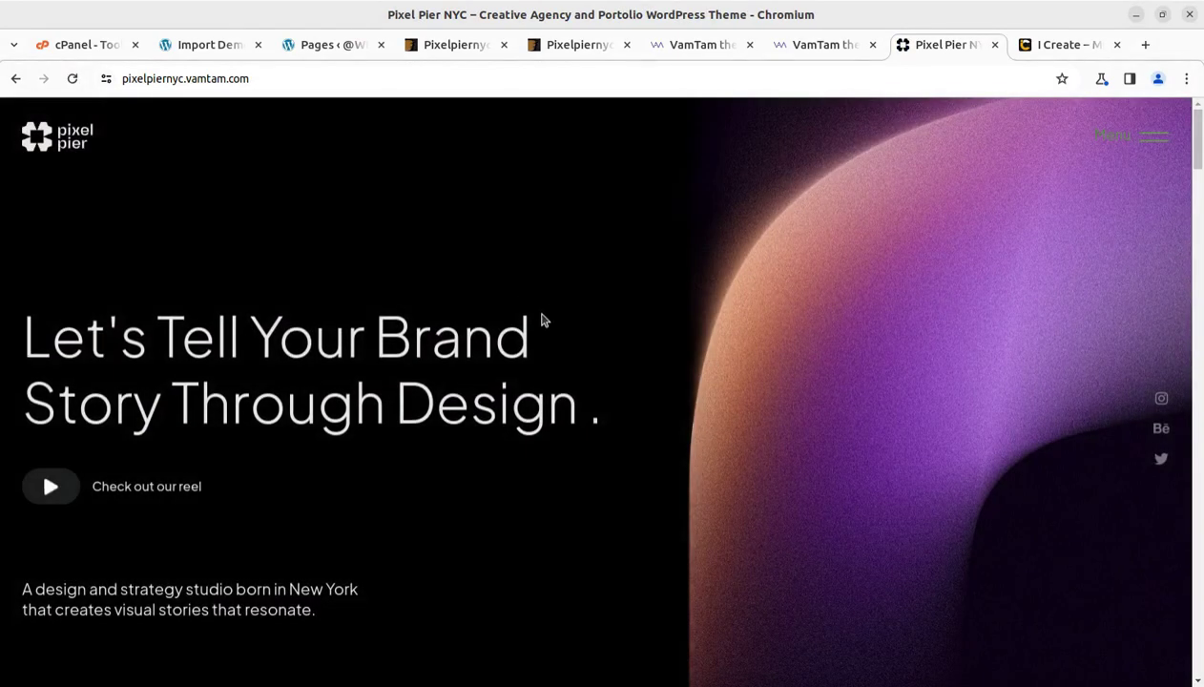
pyautogui.click(15, 78)
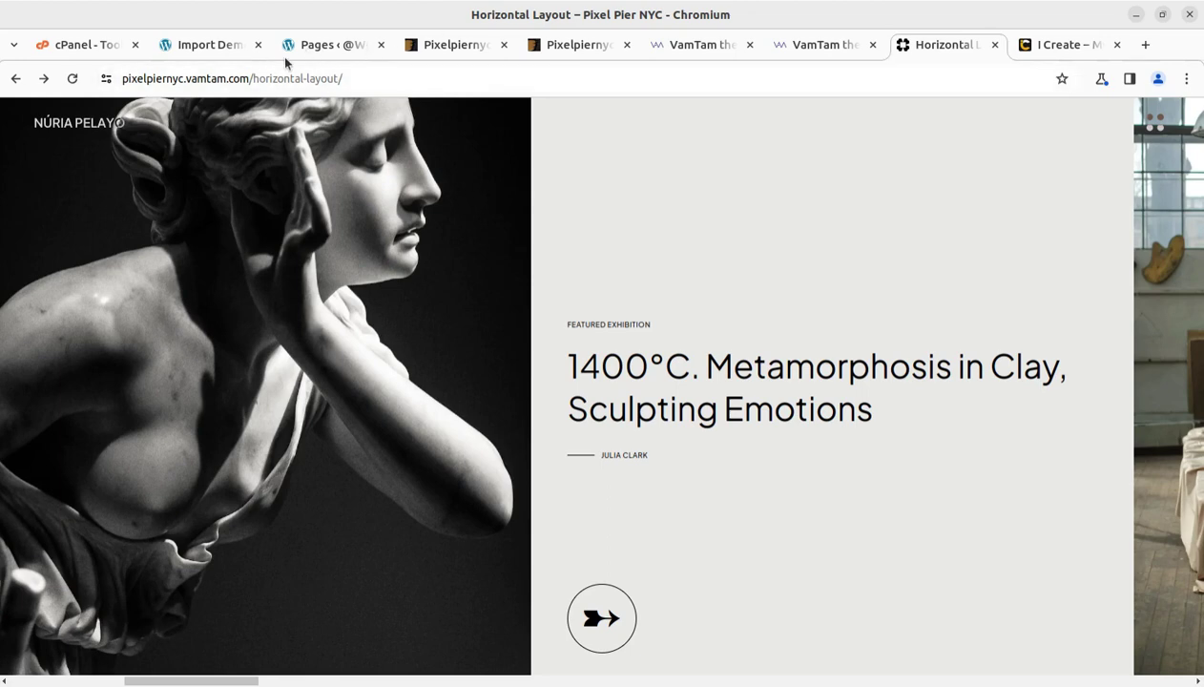
# Check the image import progress on the Import Demo page, and review the imported posts list from the WordPress admin
pyautogui.click(208, 48)
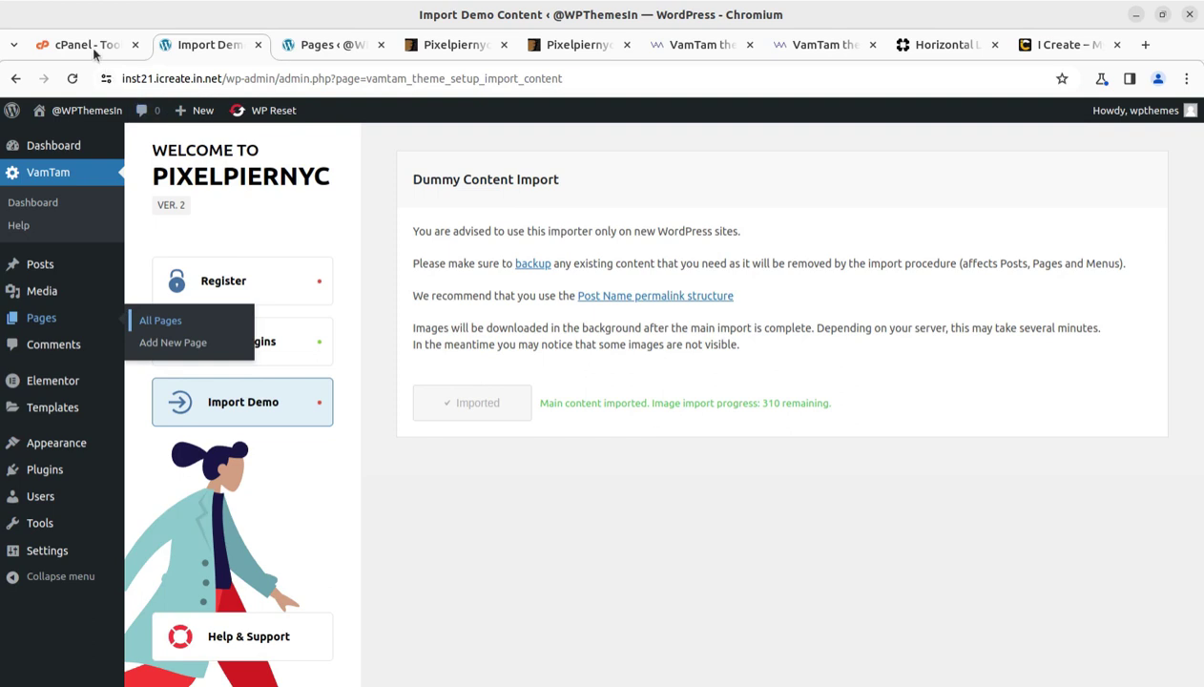
pyautogui.click(318, 47)
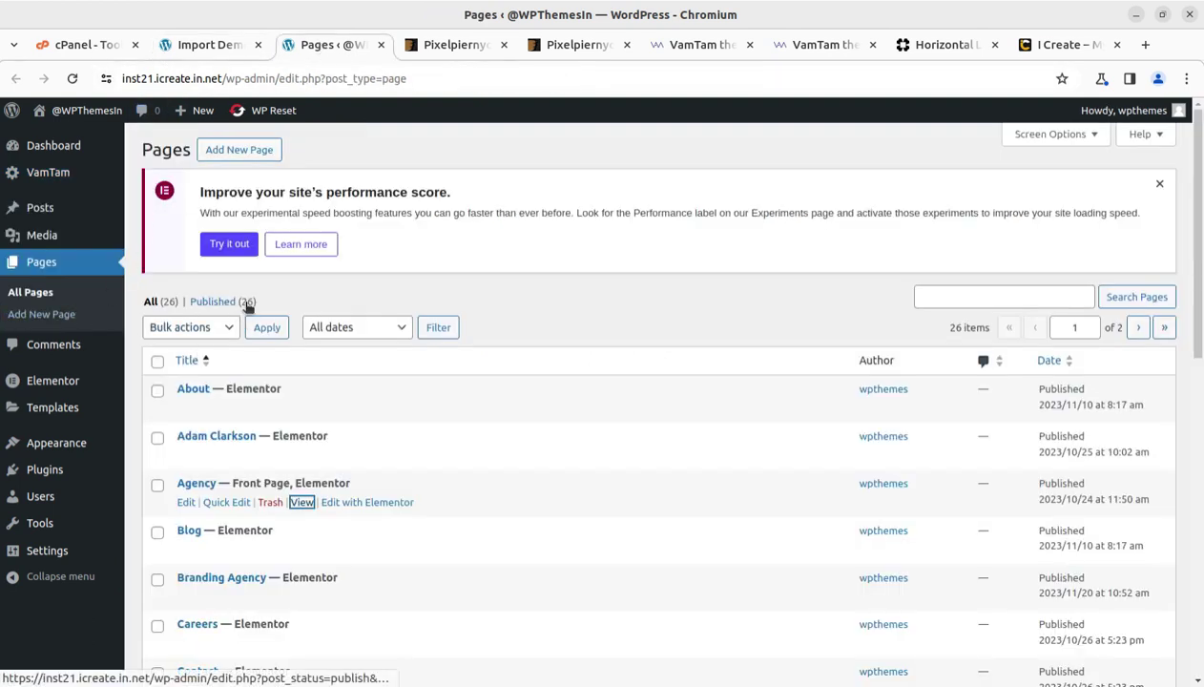
pyautogui.click(49, 218)
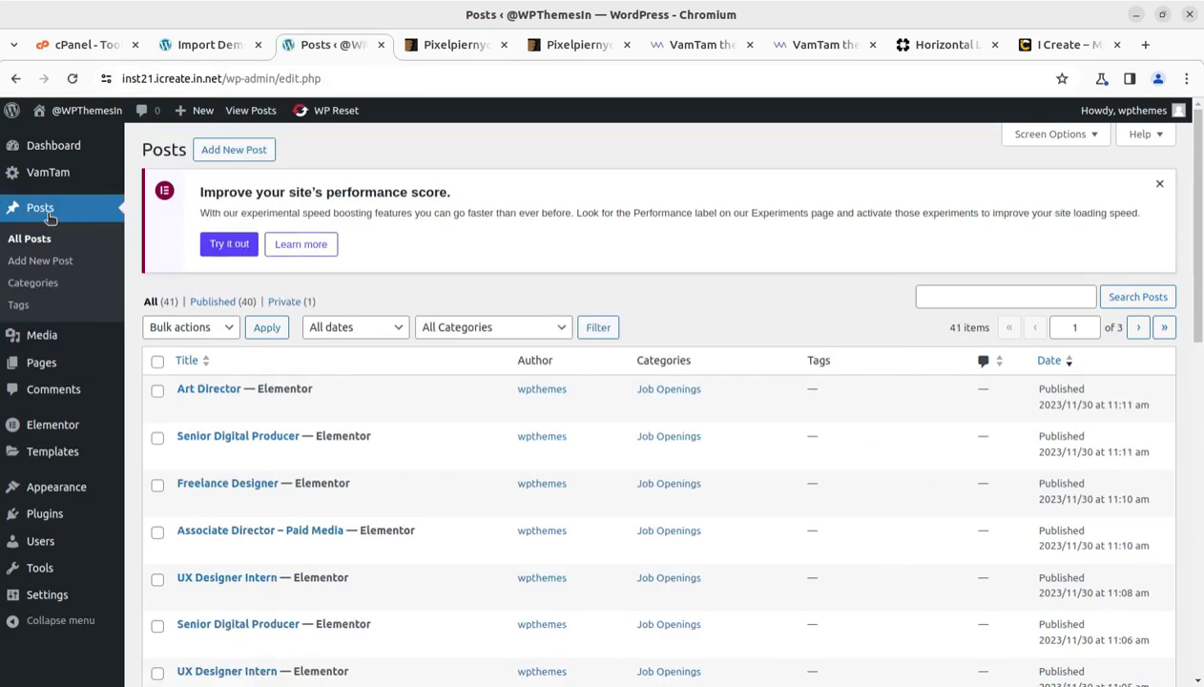
pyautogui.scroll(-4, 285, 394)
pyautogui.scroll(-6, 286, 393)
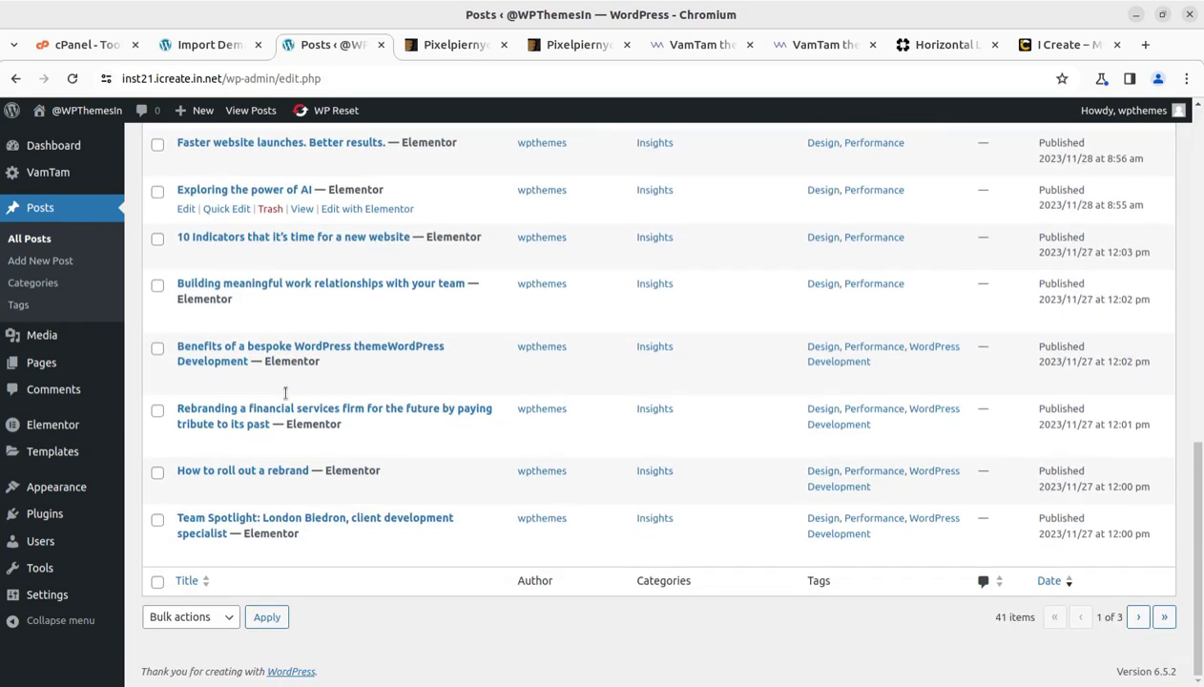
pyautogui.scroll(10, 344, 465)
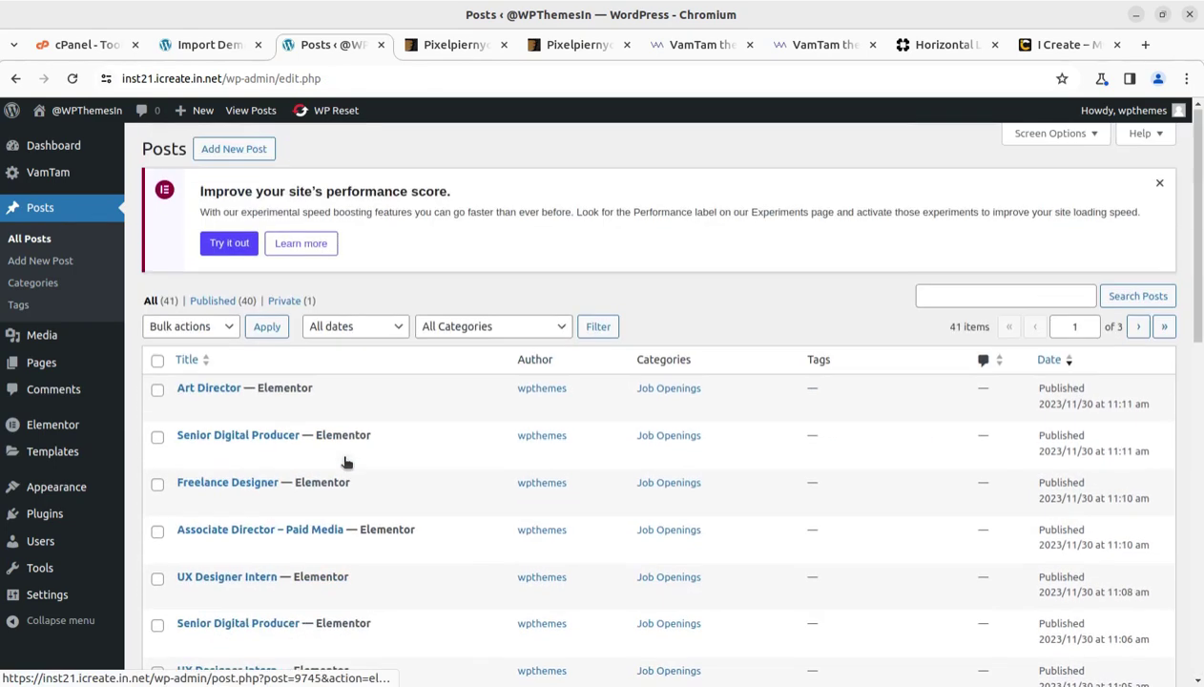
# Open the list of all pages and look through the imported pages, including Horizontal Layout and its subpages
pyautogui.moveTo(52, 363)
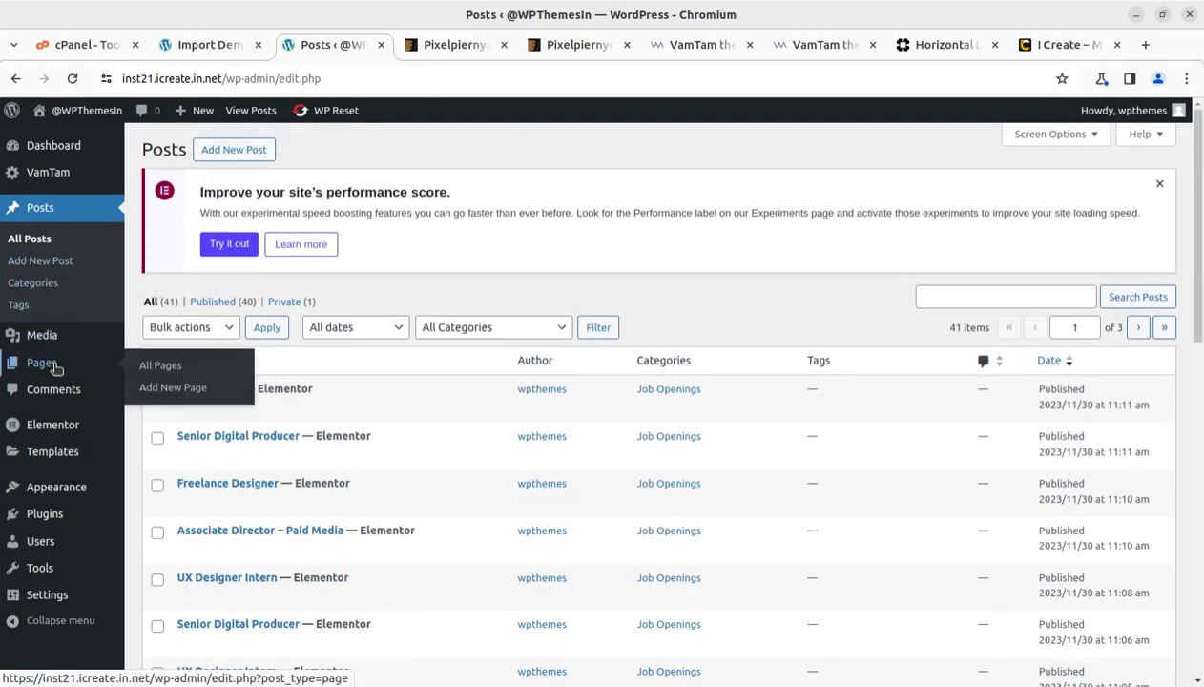
pyautogui.click(169, 370)
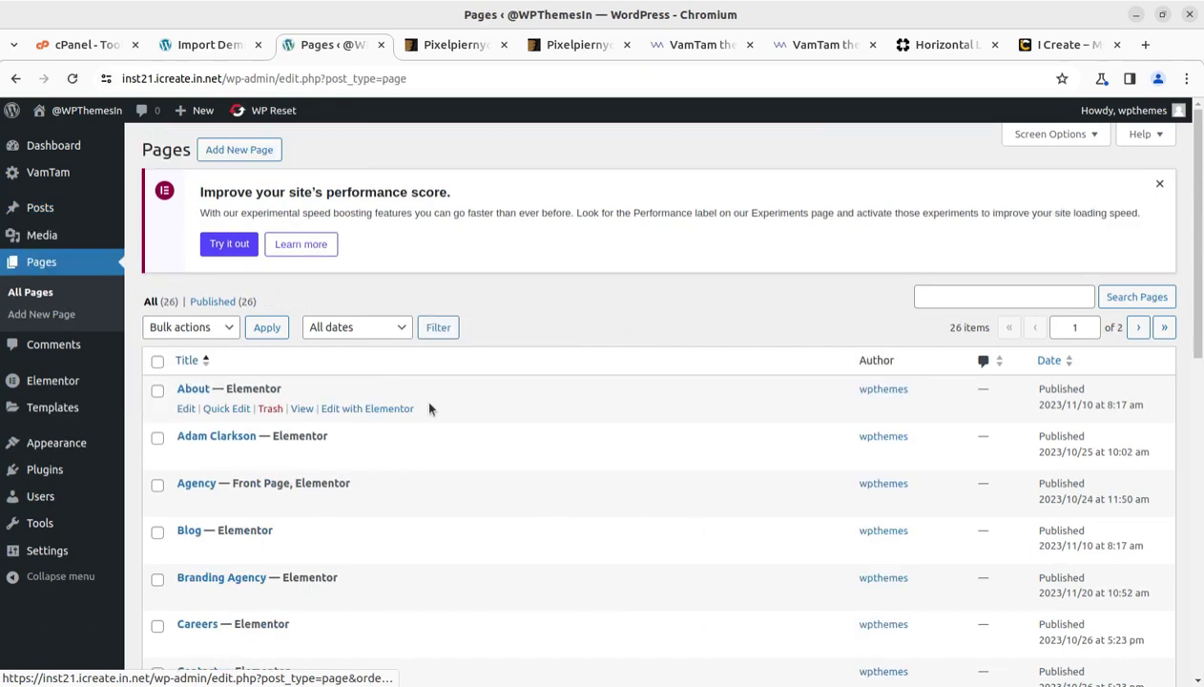
pyautogui.scroll(-5, 371, 411)
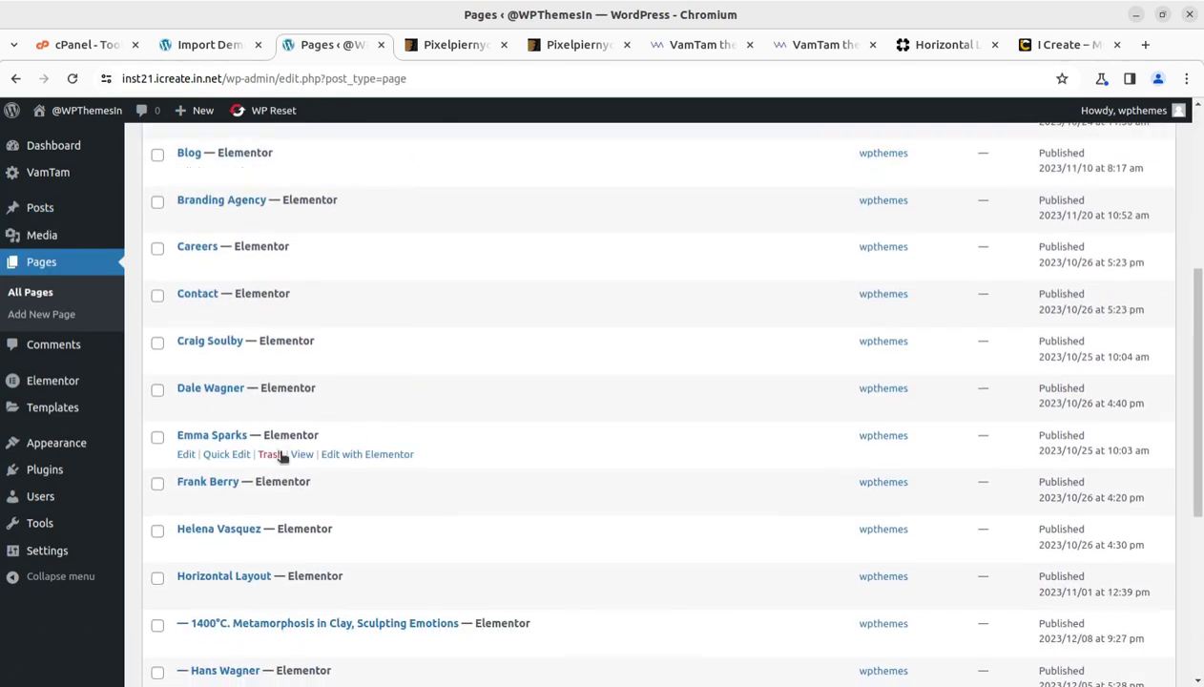
pyautogui.scroll(5, 237, 424)
pyautogui.scroll(-5, 255, 429)
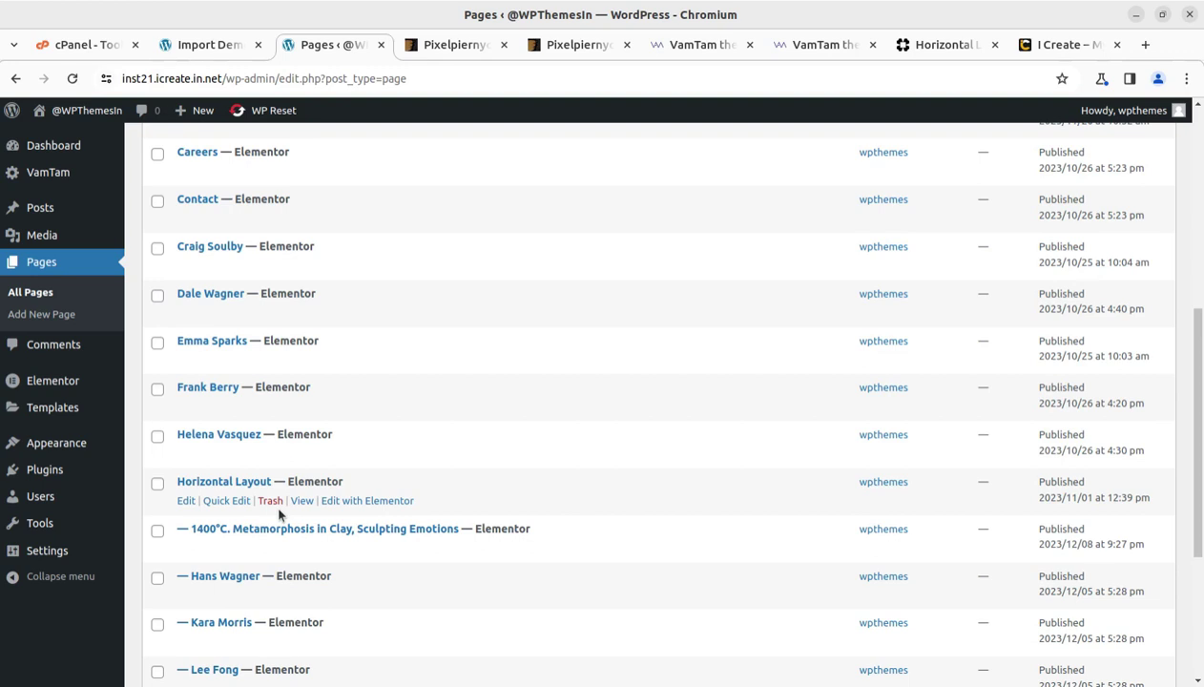
pyautogui.scroll(2, 285, 466)
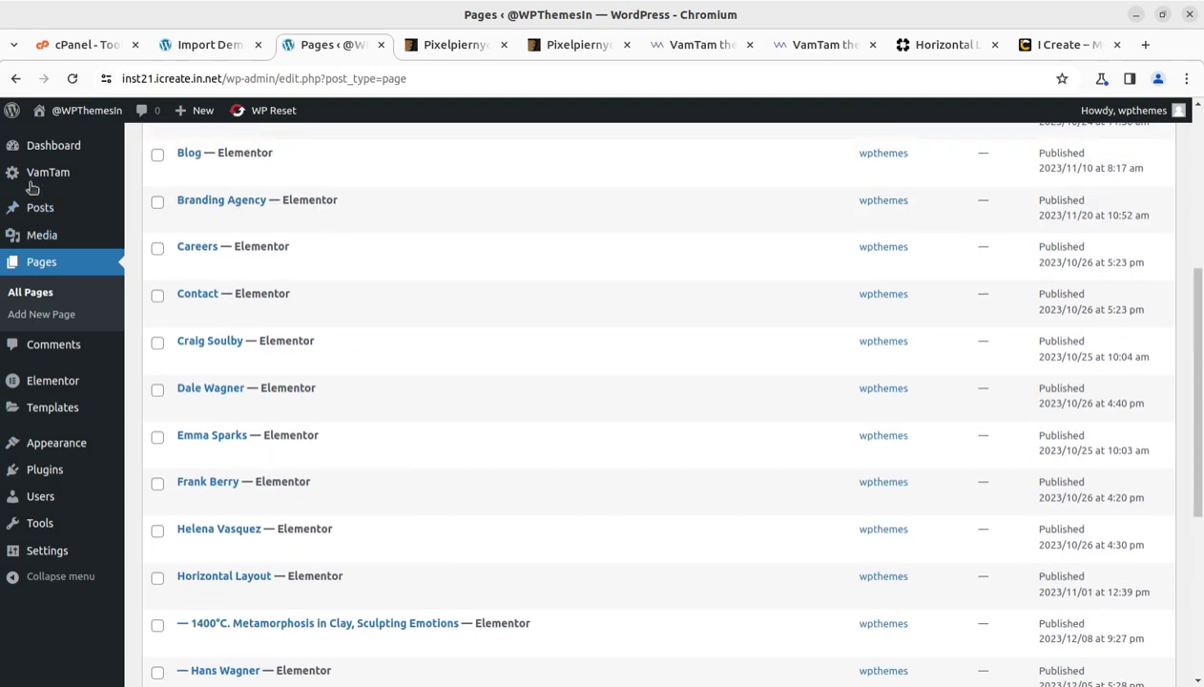
# Open the VamTam theme dashboard in the WordPress admin to view its registration, plugin and demo import sections
pyautogui.moveTo(29, 172)
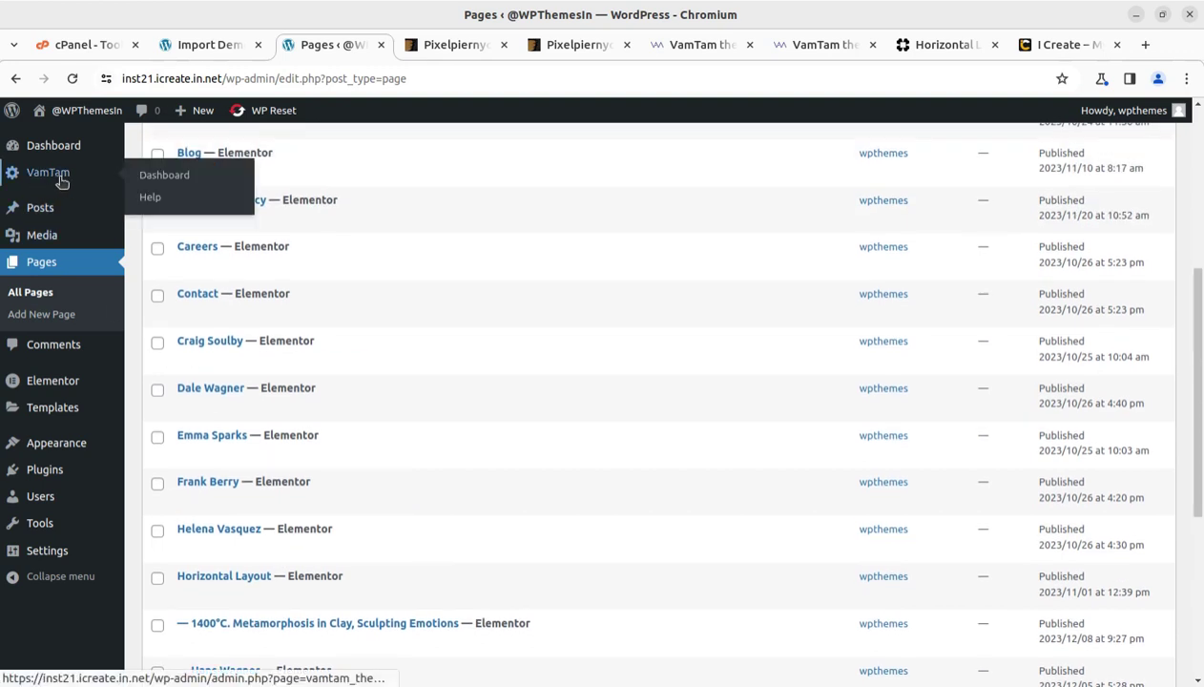
pyautogui.click(153, 181)
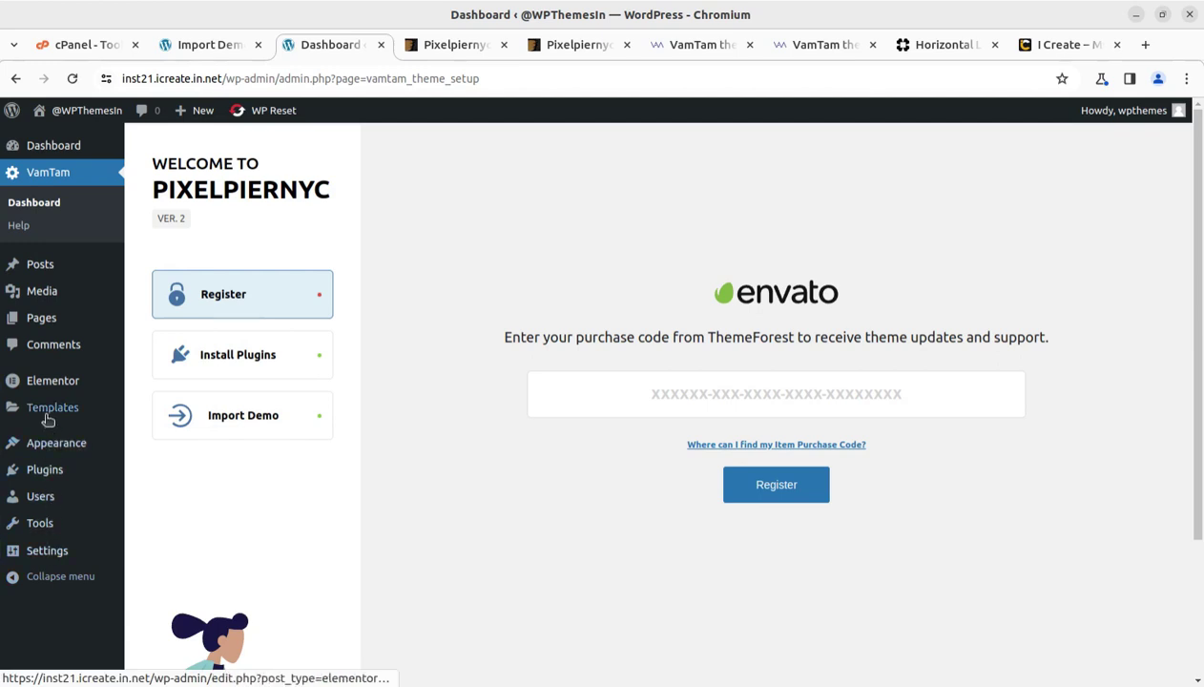
pyautogui.moveTo(57, 313)
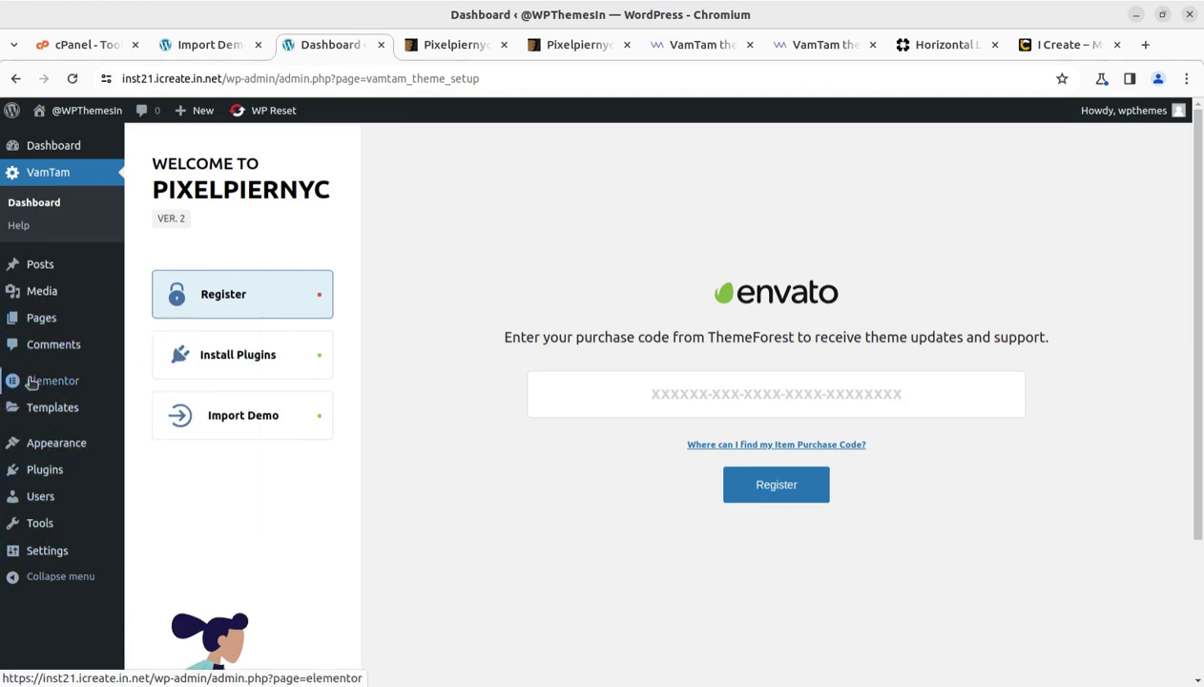
pyautogui.moveTo(32, 381)
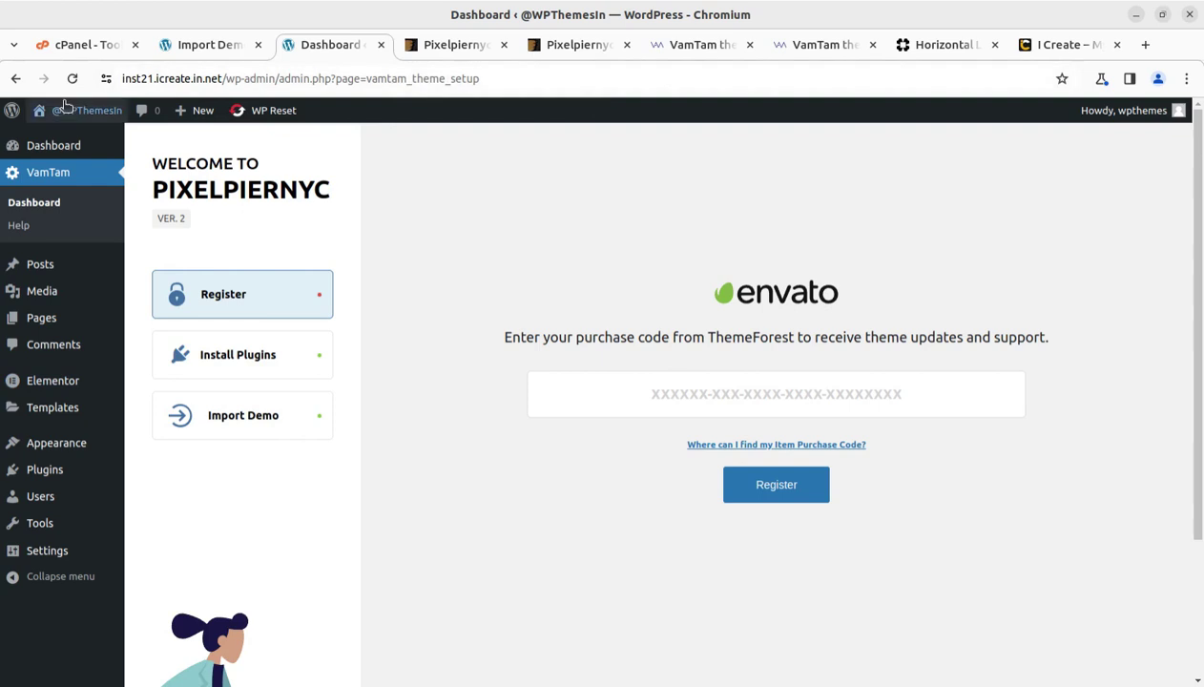
# Open the site's front page in its own browser tab, view its Elementor-editable parts and look through the portfolio section
pyautogui.middleClick(55, 141)
pyautogui.click(414, 46)
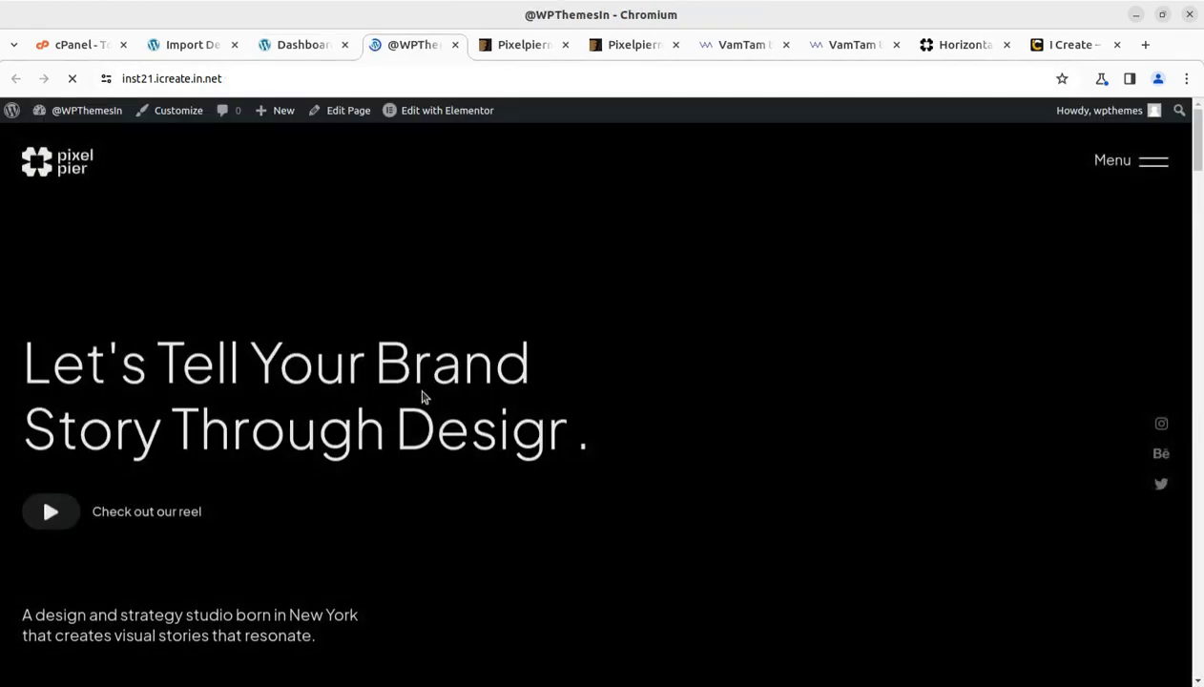
pyautogui.moveTo(434, 112)
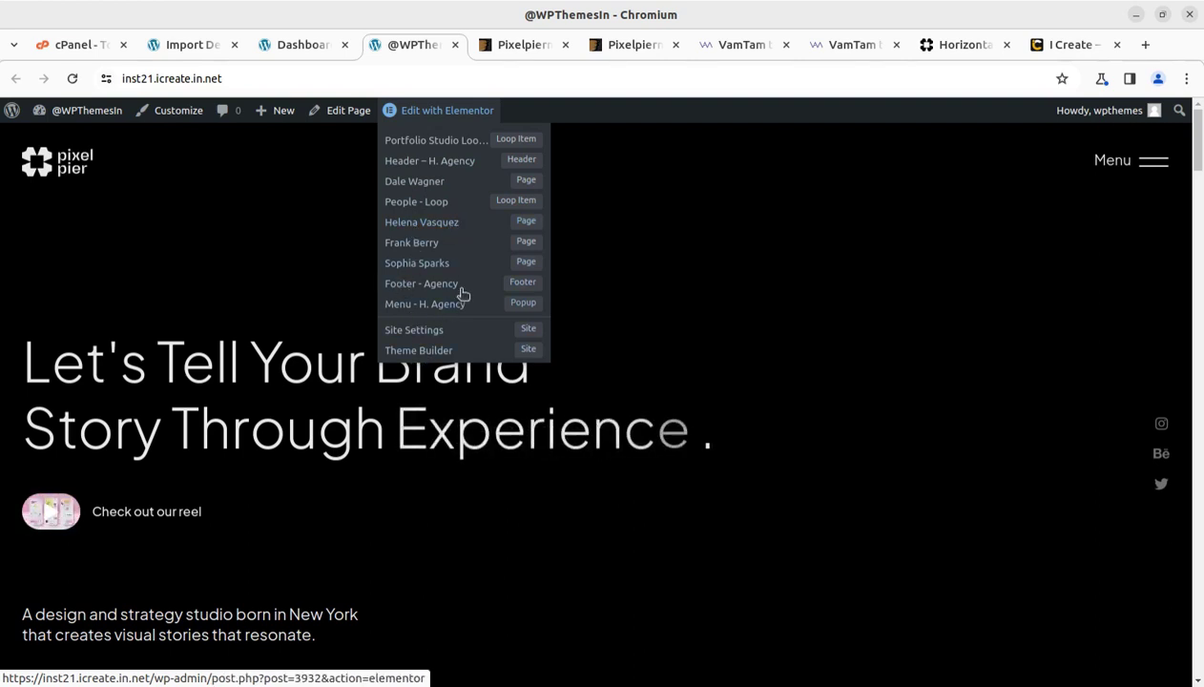
pyautogui.scroll(-3, 862, 504)
pyautogui.scroll(-3, 862, 504)
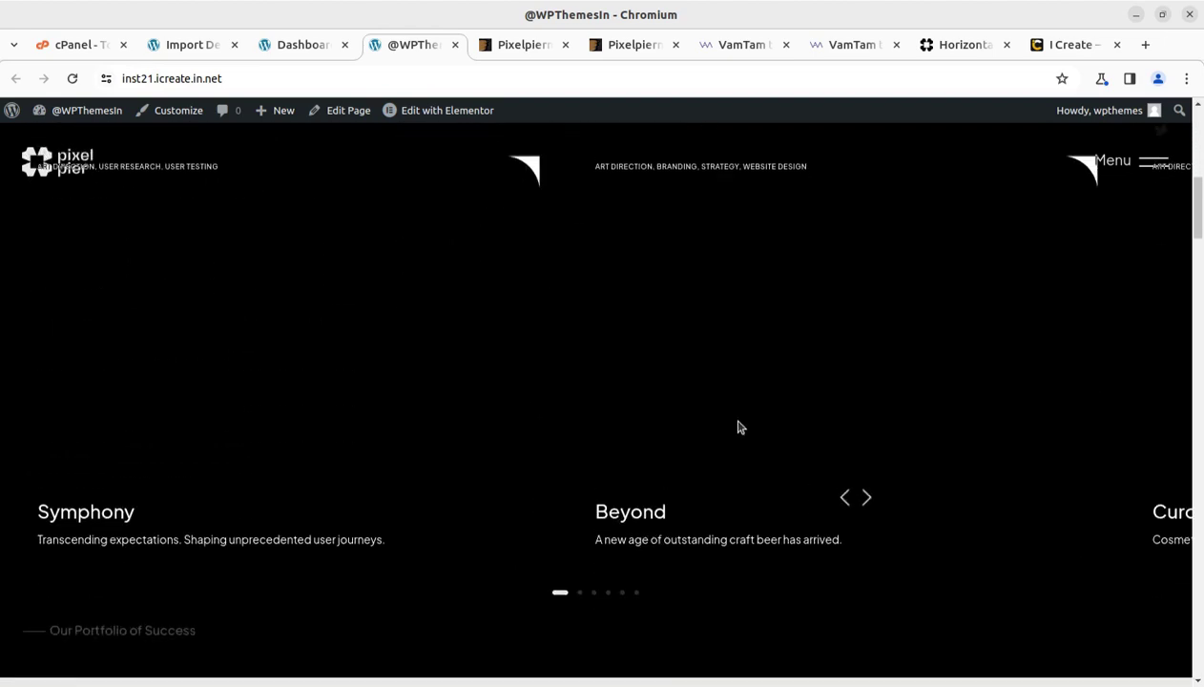
pyautogui.scroll(3, 813, 475)
# Open the Agency front page in Elementor, dismiss the Elementor AI introduction and select the animated hero headline for editing
pyautogui.click(423, 109)
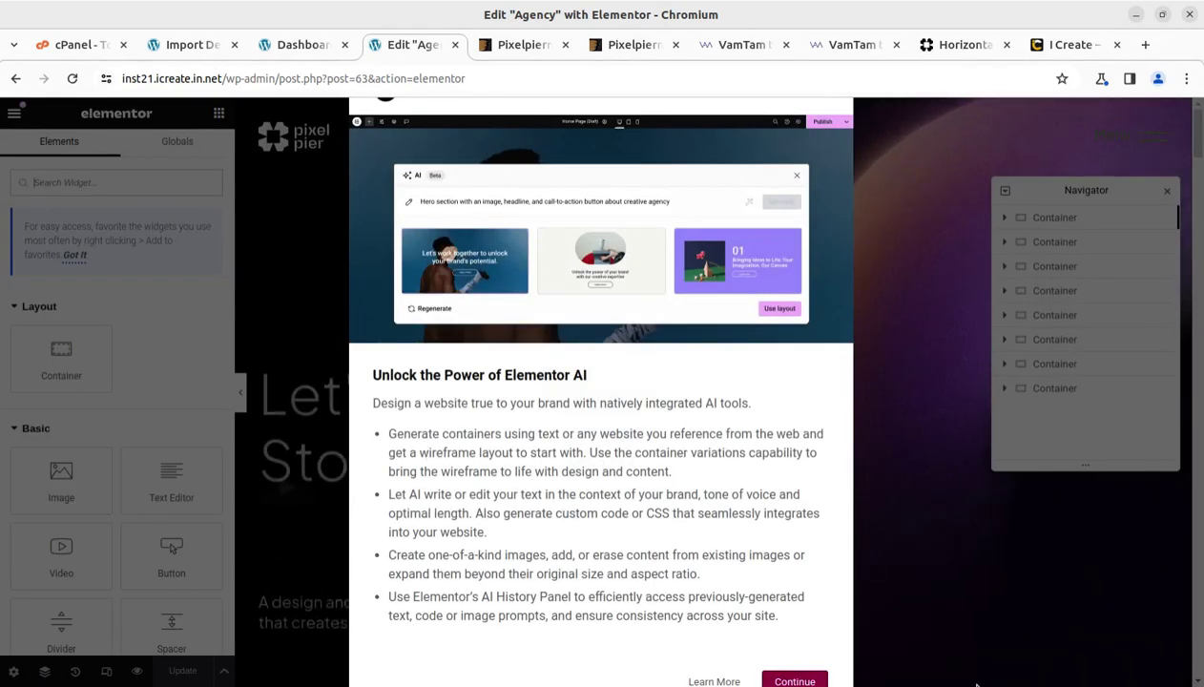
pyautogui.click(795, 681)
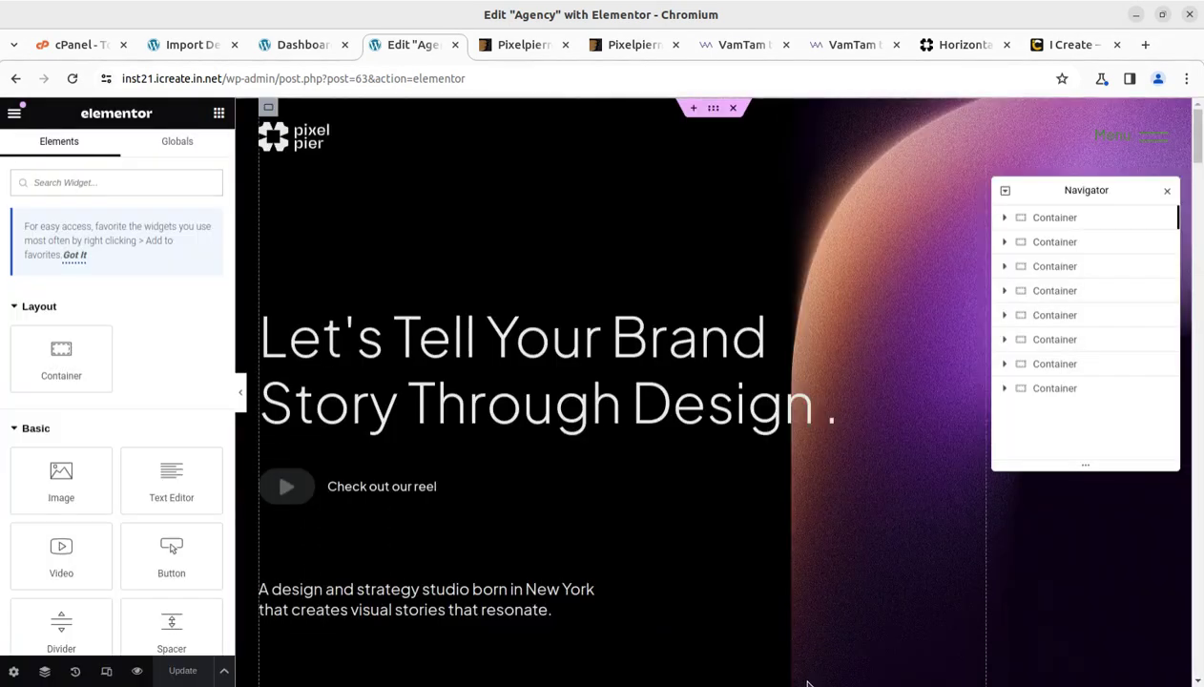
pyautogui.click(448, 371)
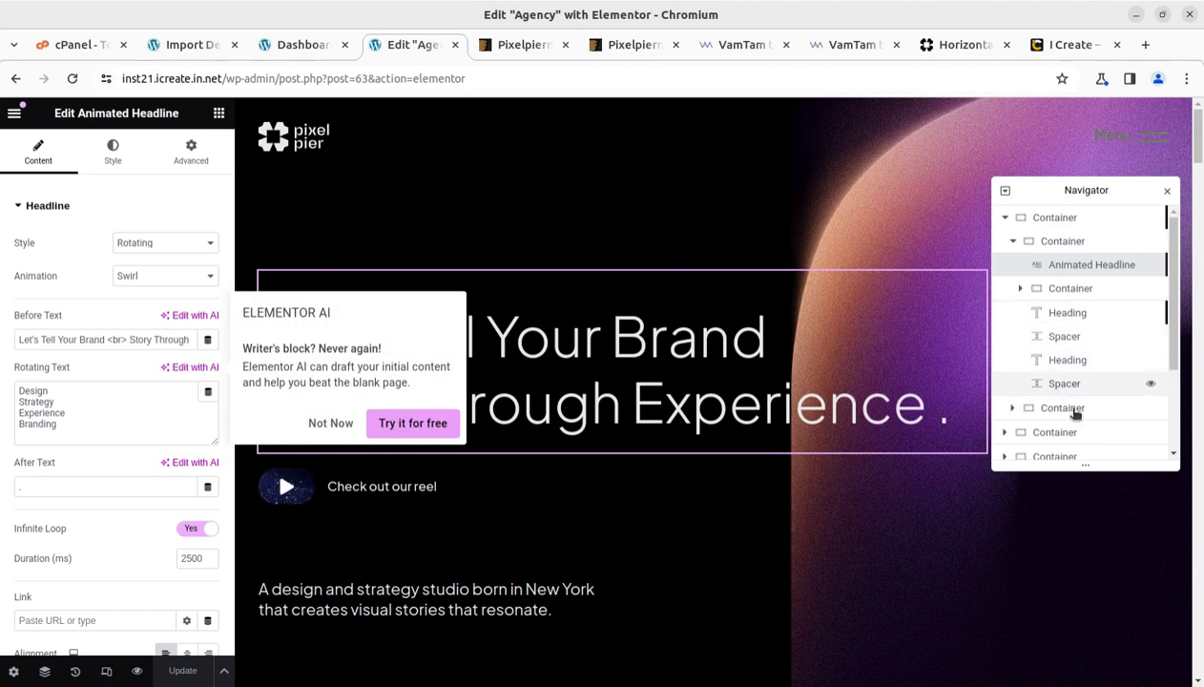
# Look through the Agency page's container structure and sections in the editor, and display Elementor's settings and navigation options
pyautogui.scroll(-3, 1050, 432)
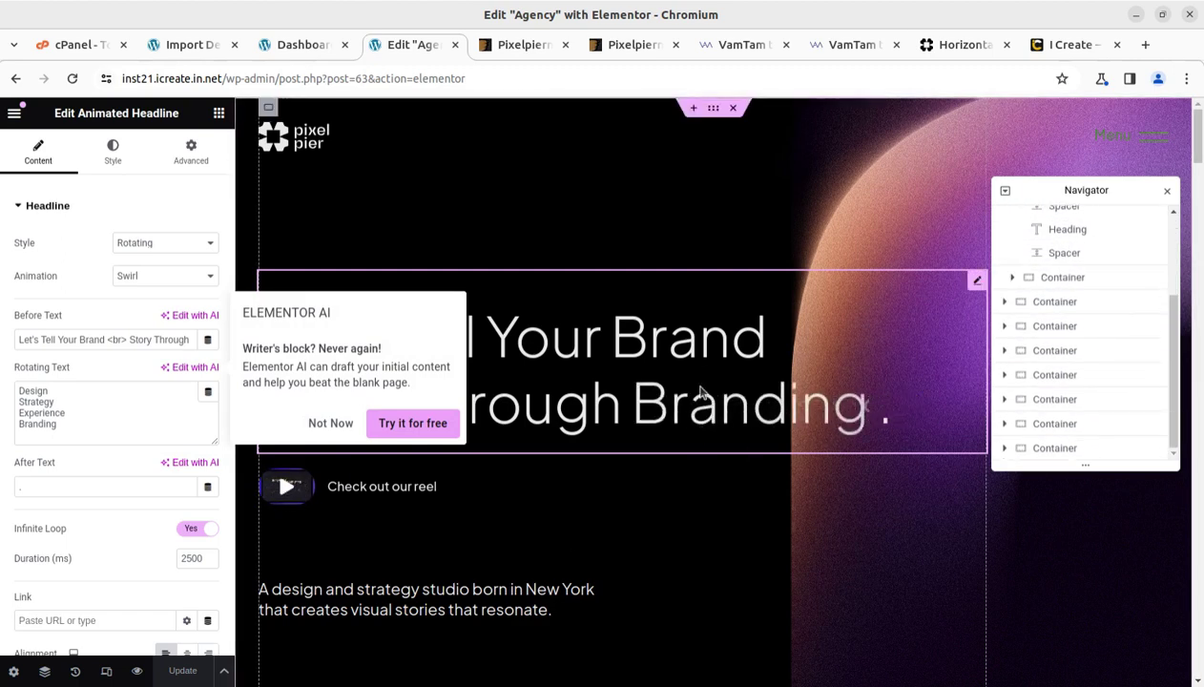
pyautogui.scroll(-4, 581, 586)
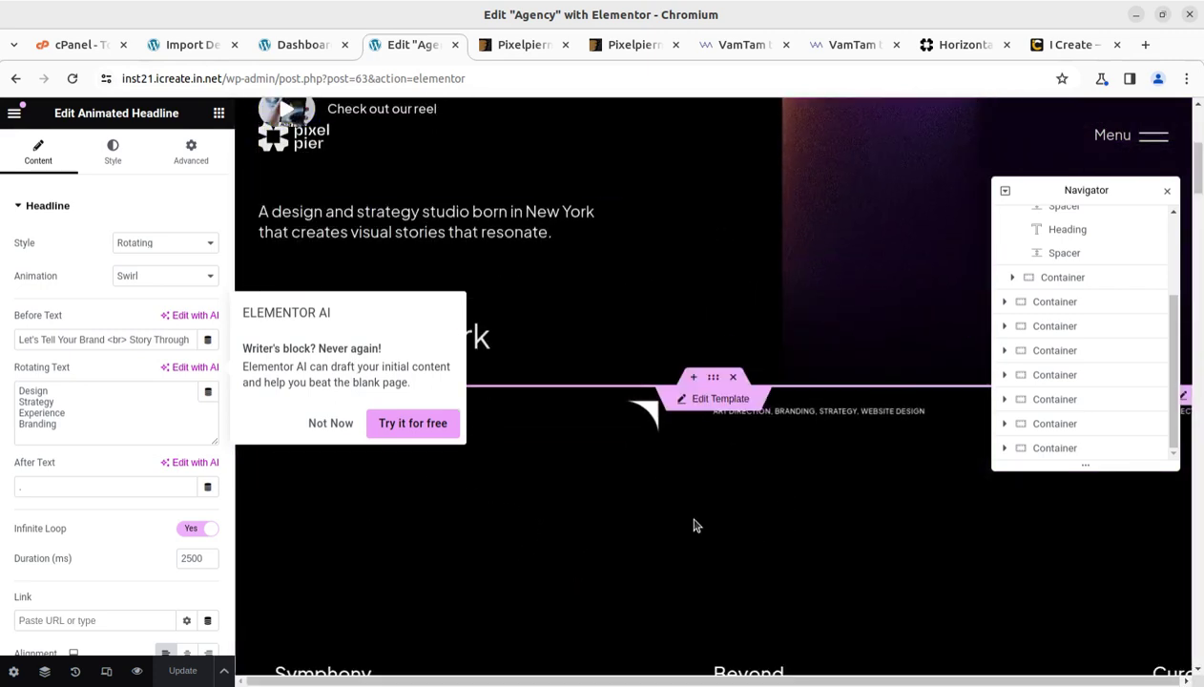
pyautogui.scroll(4, 696, 417)
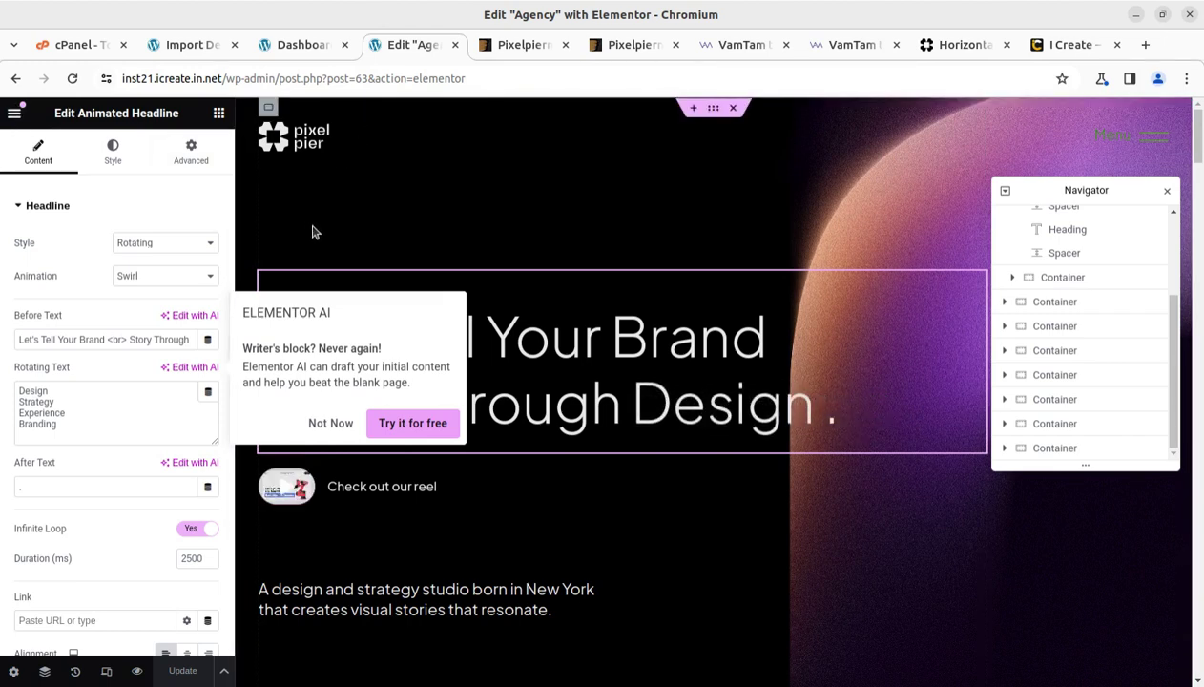
pyautogui.click(15, 113)
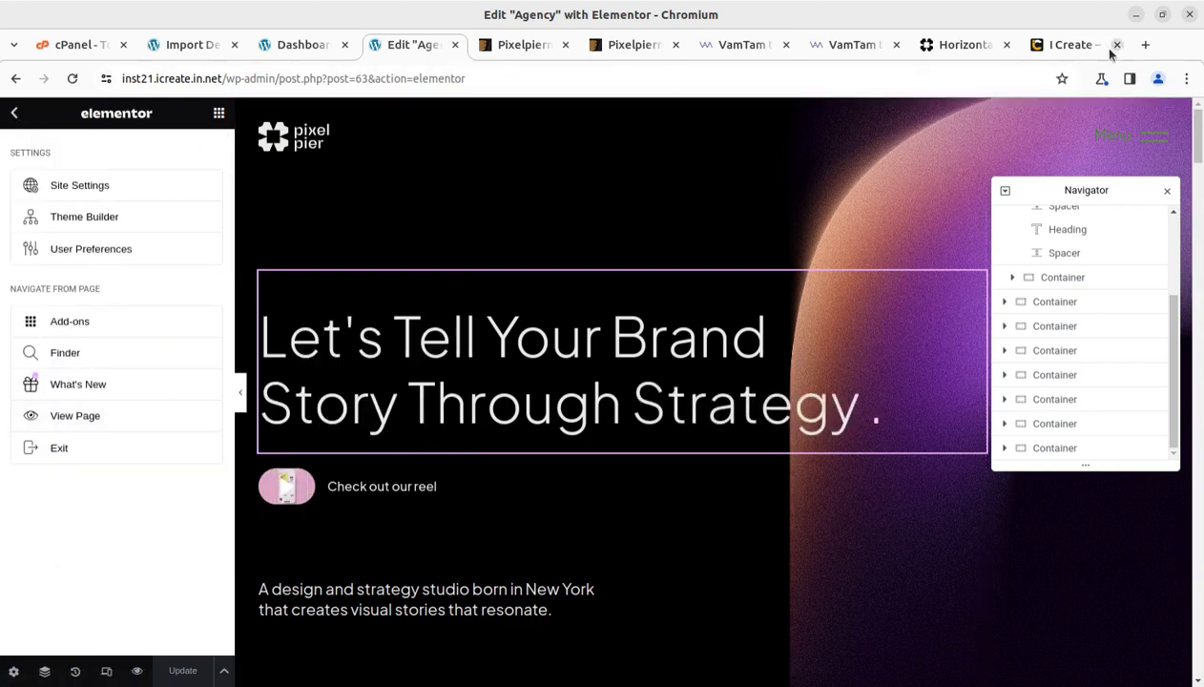
# View the I Create website and the Pixelpiernyc item page on ThemeForest, and return to the VamTam theme dashboard
pyautogui.click(1069, 55)
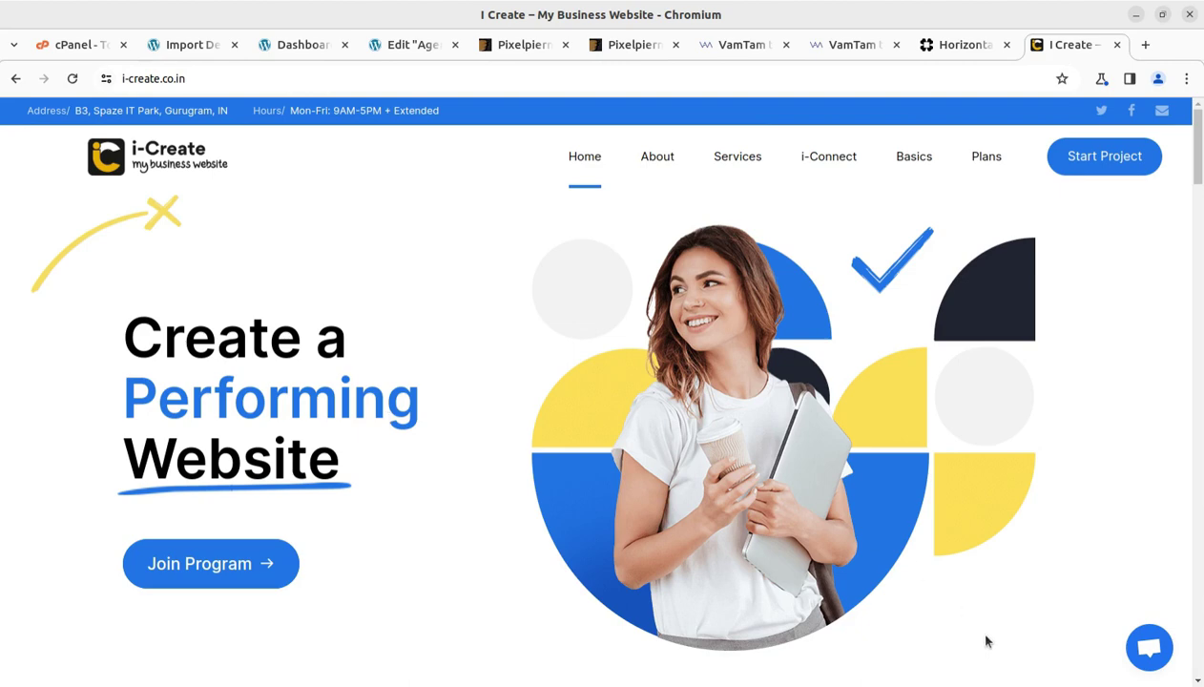
pyautogui.click(505, 46)
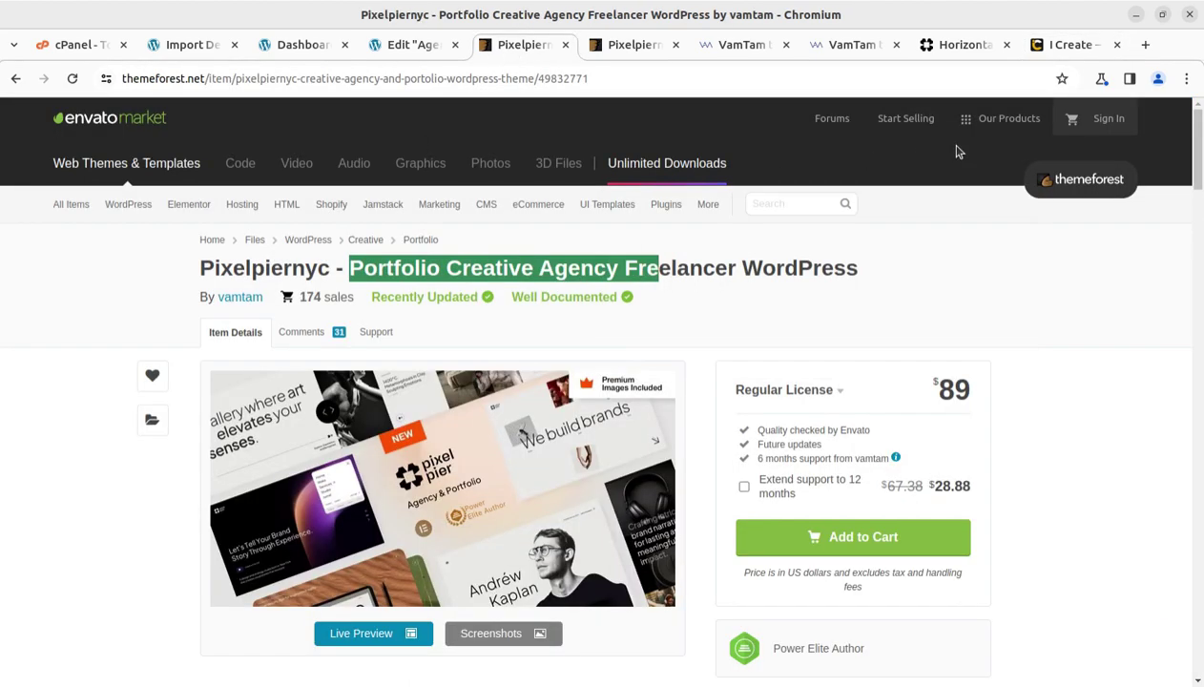
pyautogui.click(1067, 45)
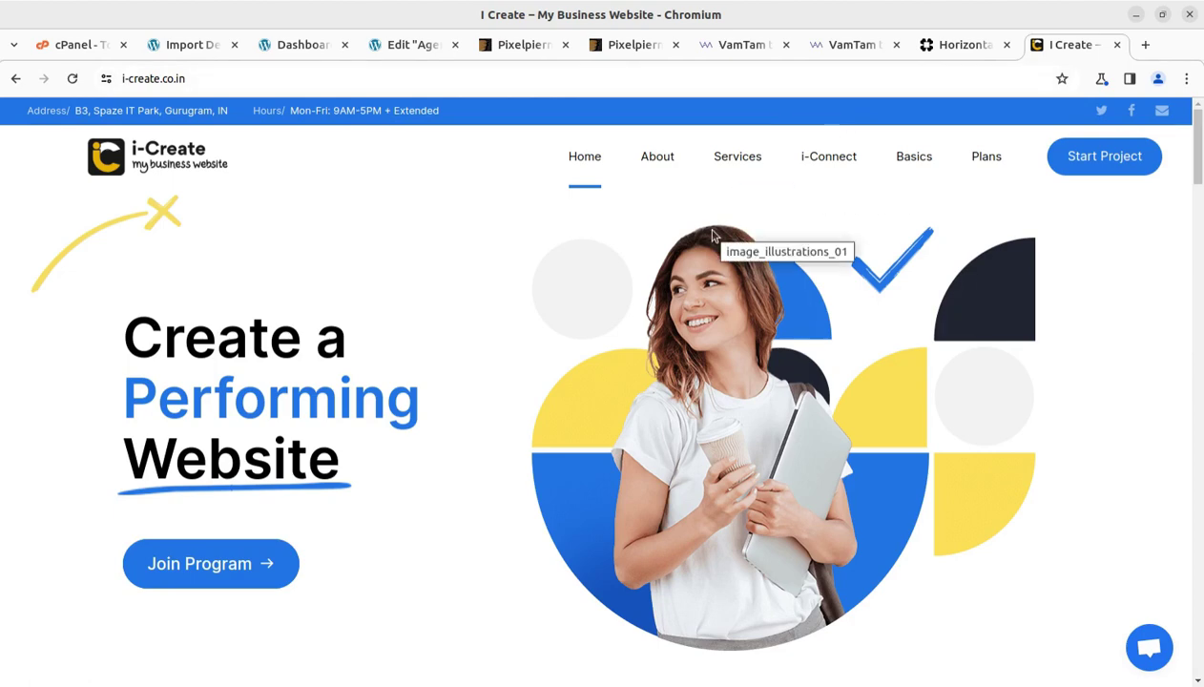
pyautogui.moveTo(823, 172)
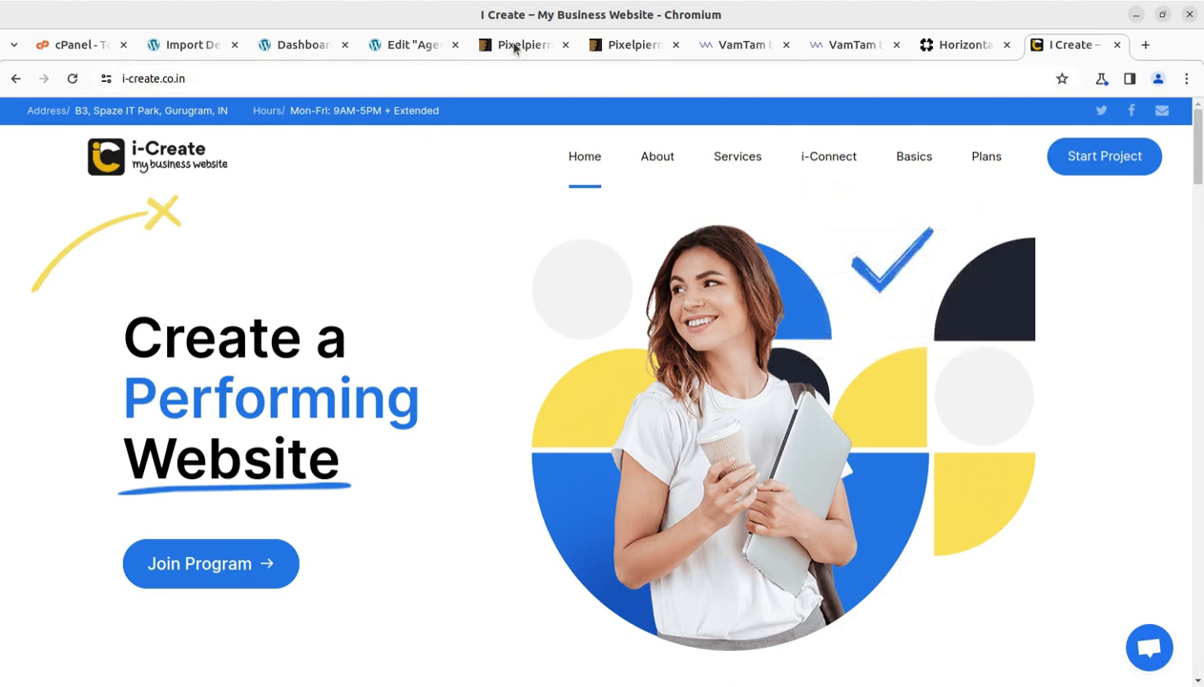
pyautogui.click(282, 53)
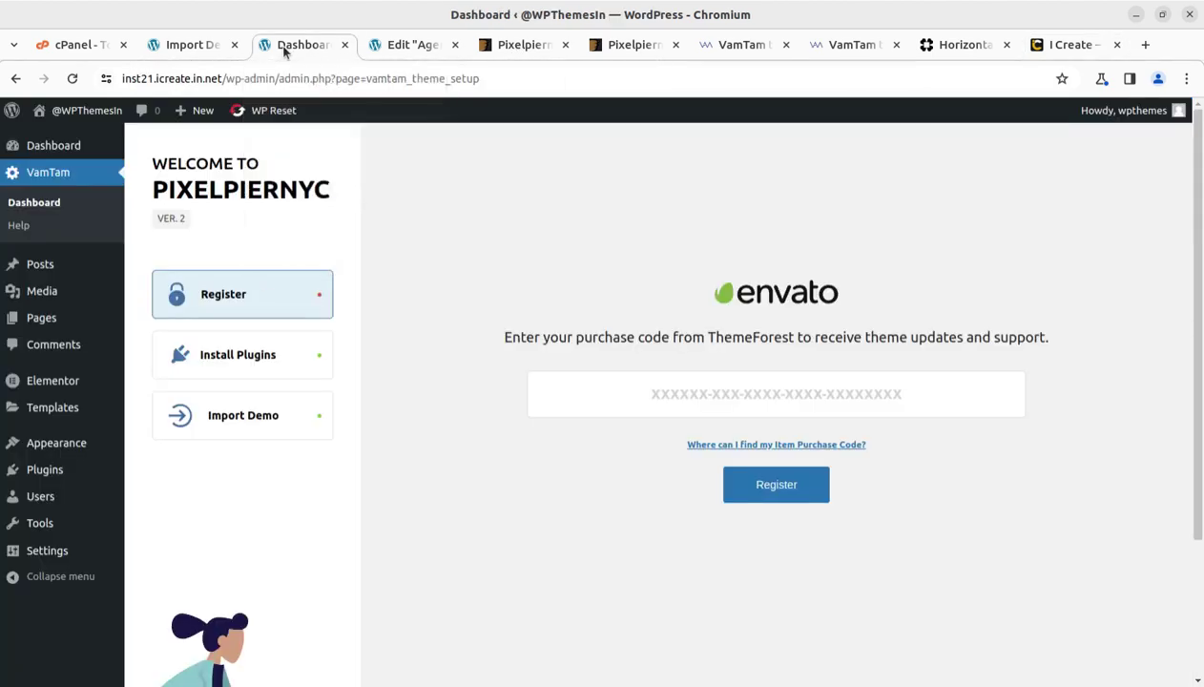
# From the demo import page, open the Media Library in its own tab, look through its items and return to the import page
pyautogui.click(186, 48)
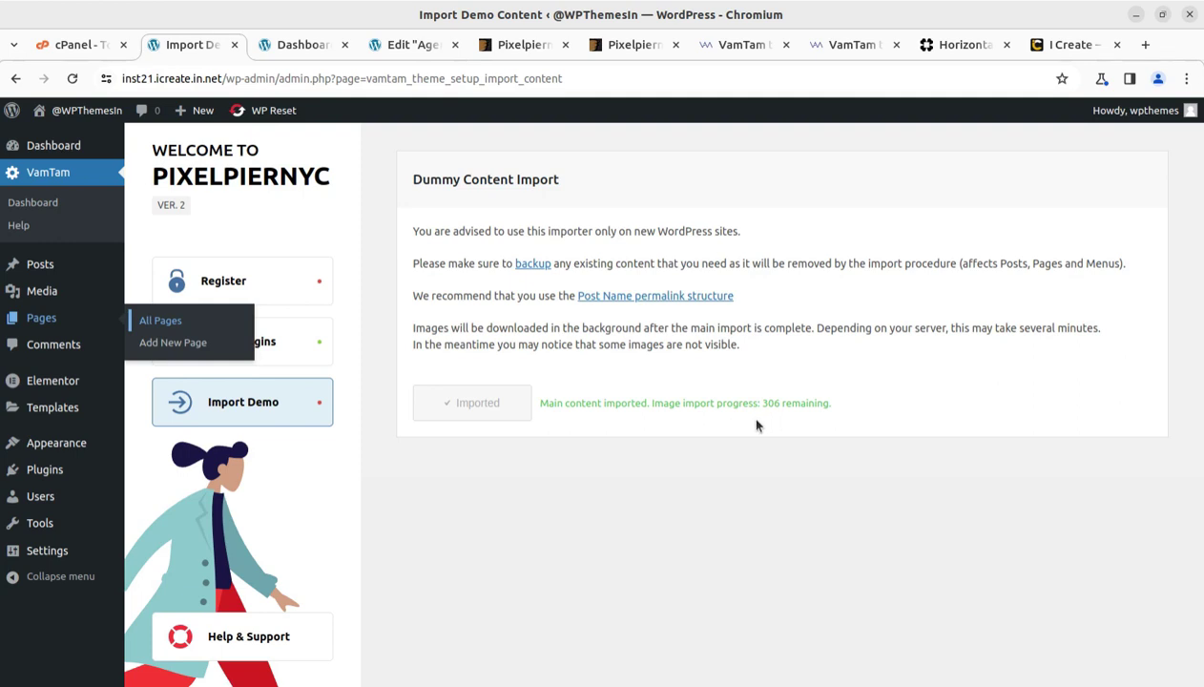
pyautogui.moveTo(37, 294)
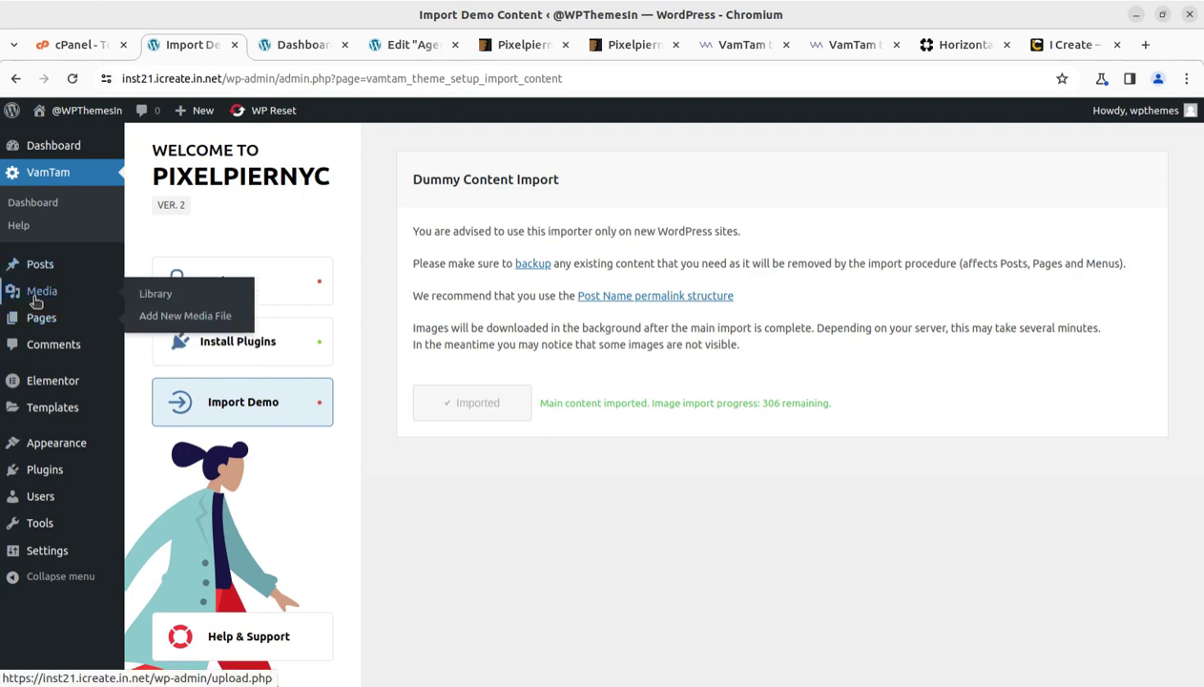
pyautogui.middleClick(189, 297)
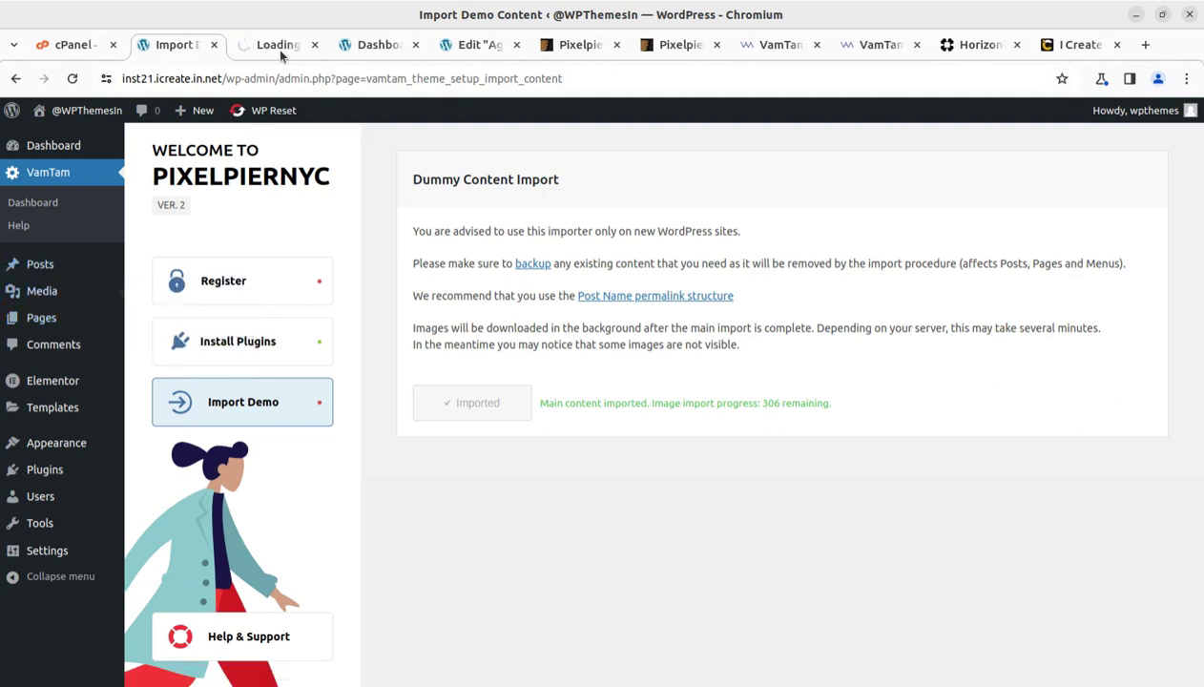
pyautogui.click(276, 49)
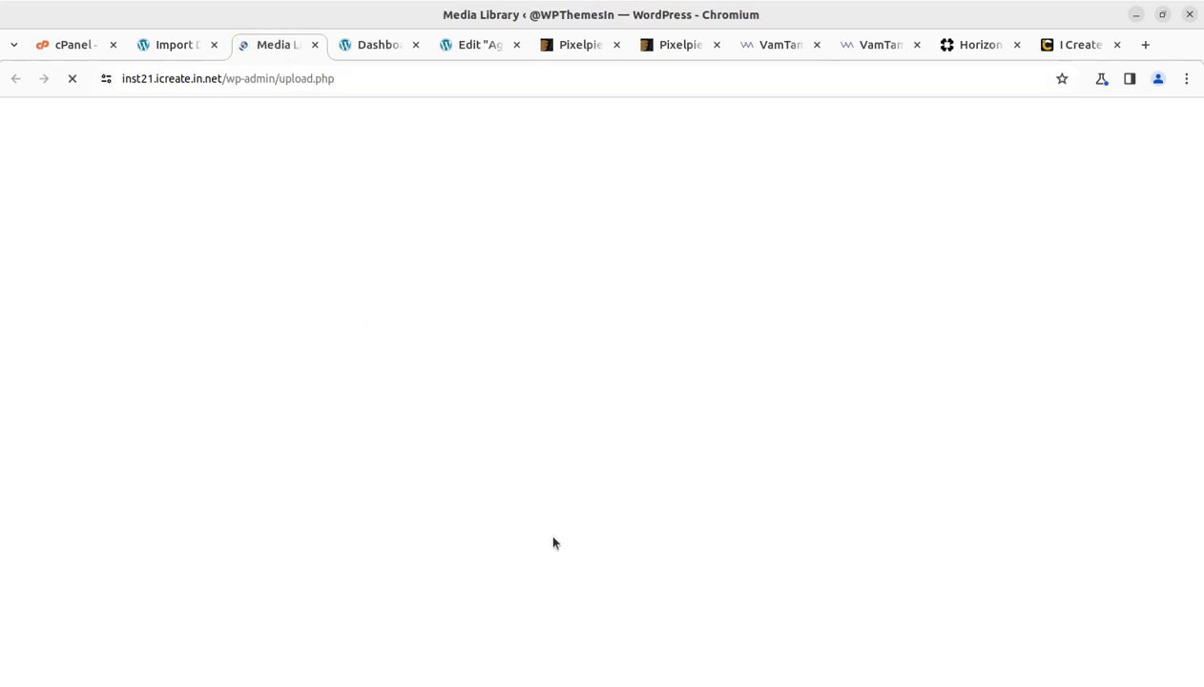
pyautogui.scroll(-5, 563, 535)
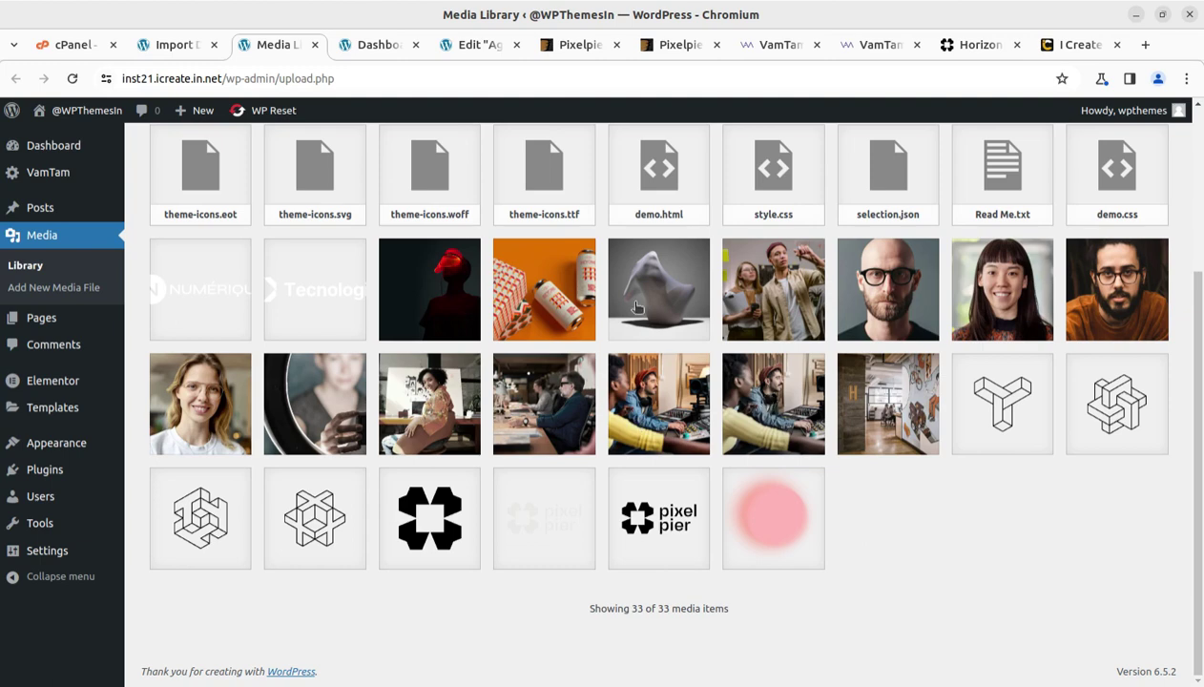
pyautogui.moveTo(185, 58)
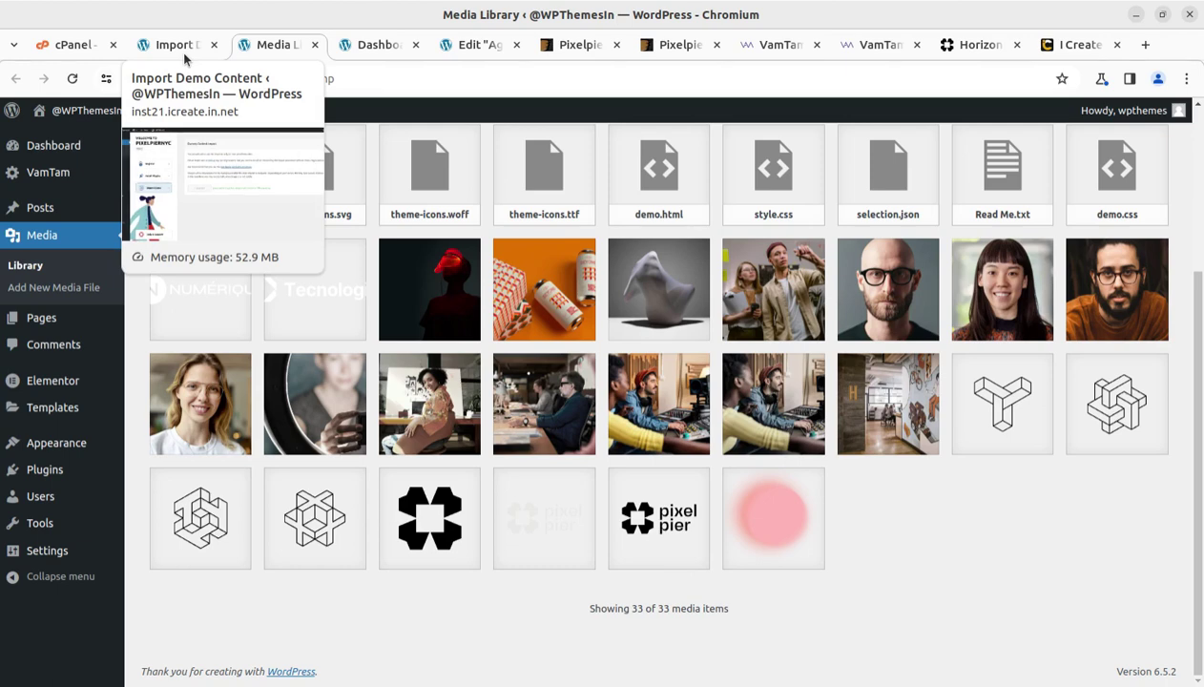
pyautogui.click(180, 47)
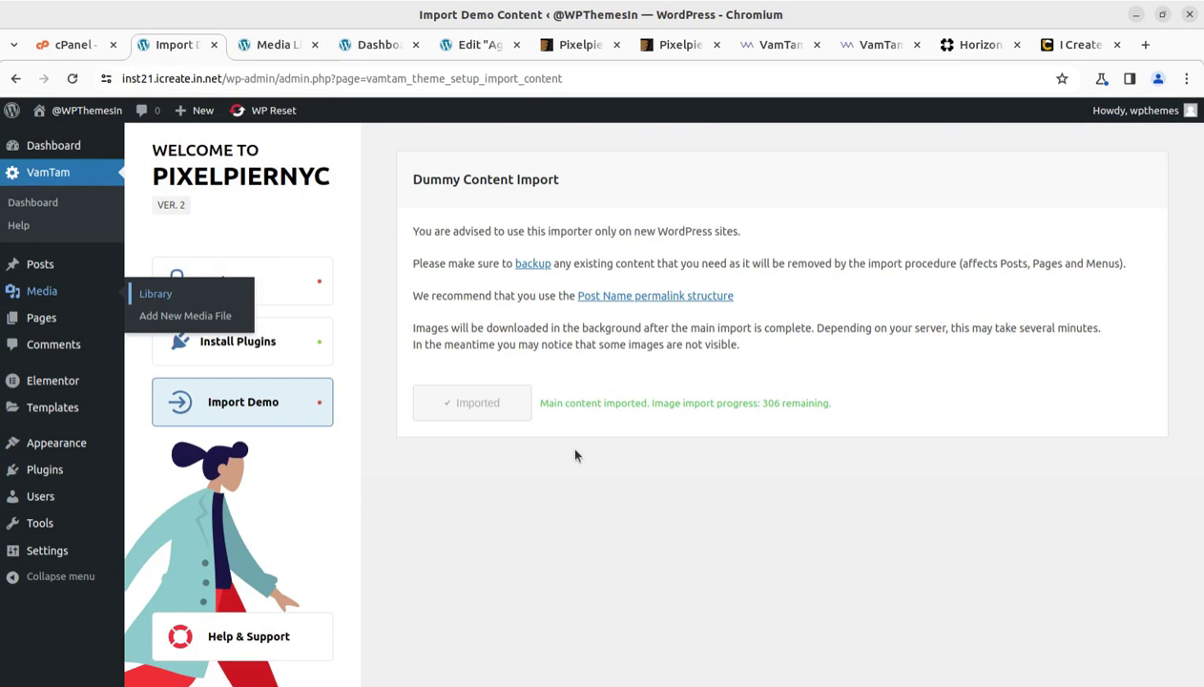
# Highlight the remaining image count, reload the Media Library to check for further imported images, and return to the import page
pyautogui.moveTo(761, 402); pyautogui.dragTo(785, 402)
pyautogui.click(740, 401)
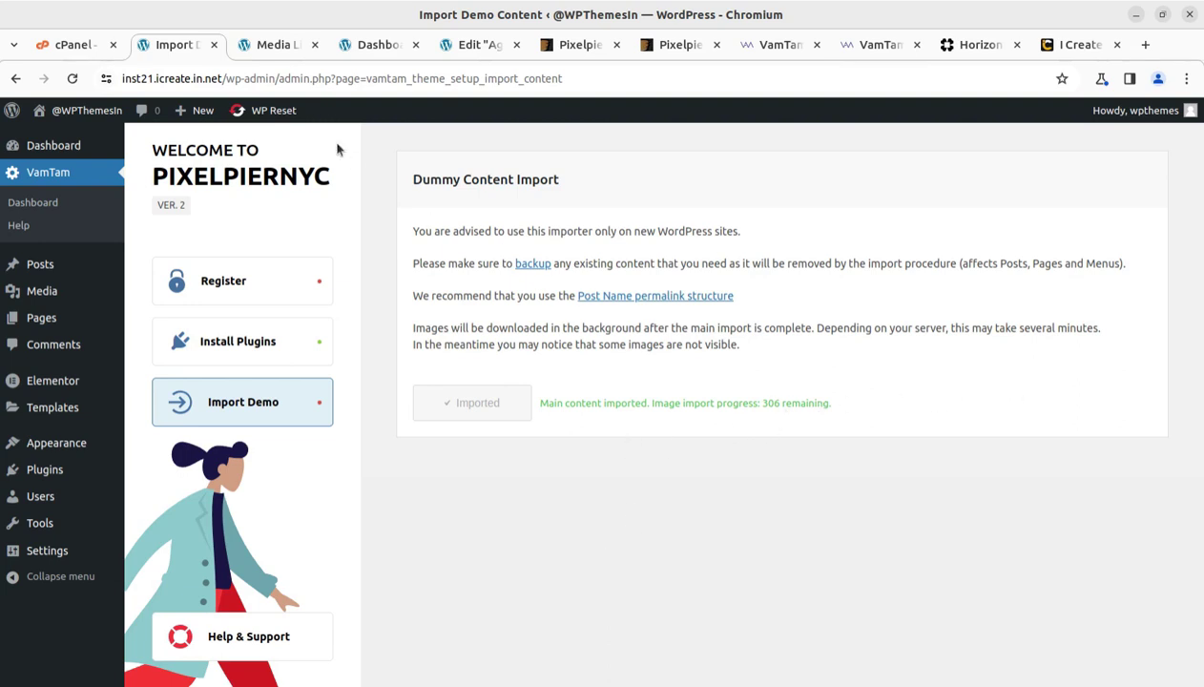
pyautogui.click(279, 44)
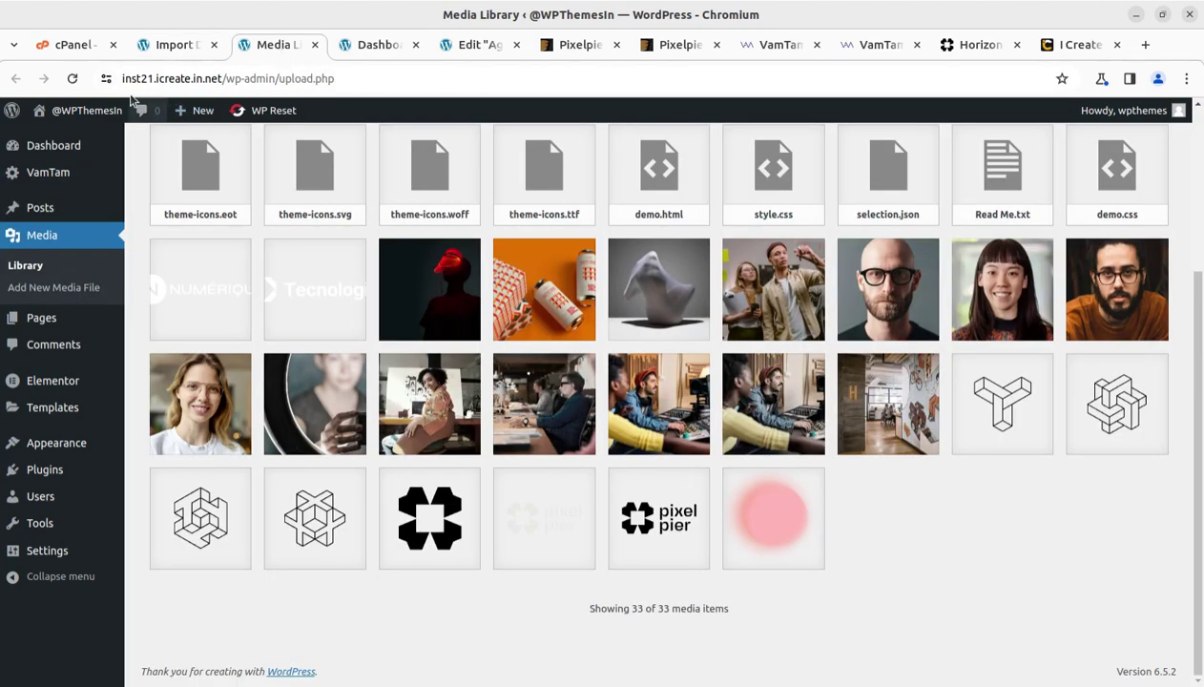
pyautogui.click(72, 79)
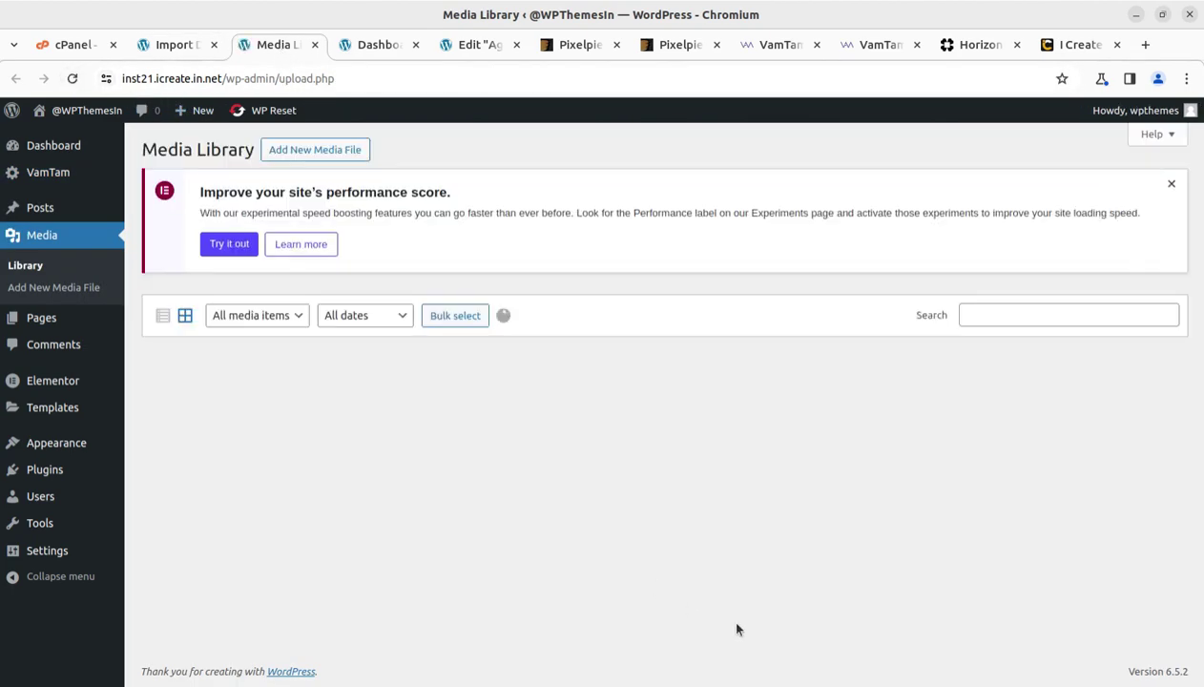
pyautogui.scroll(-3, 802, 544)
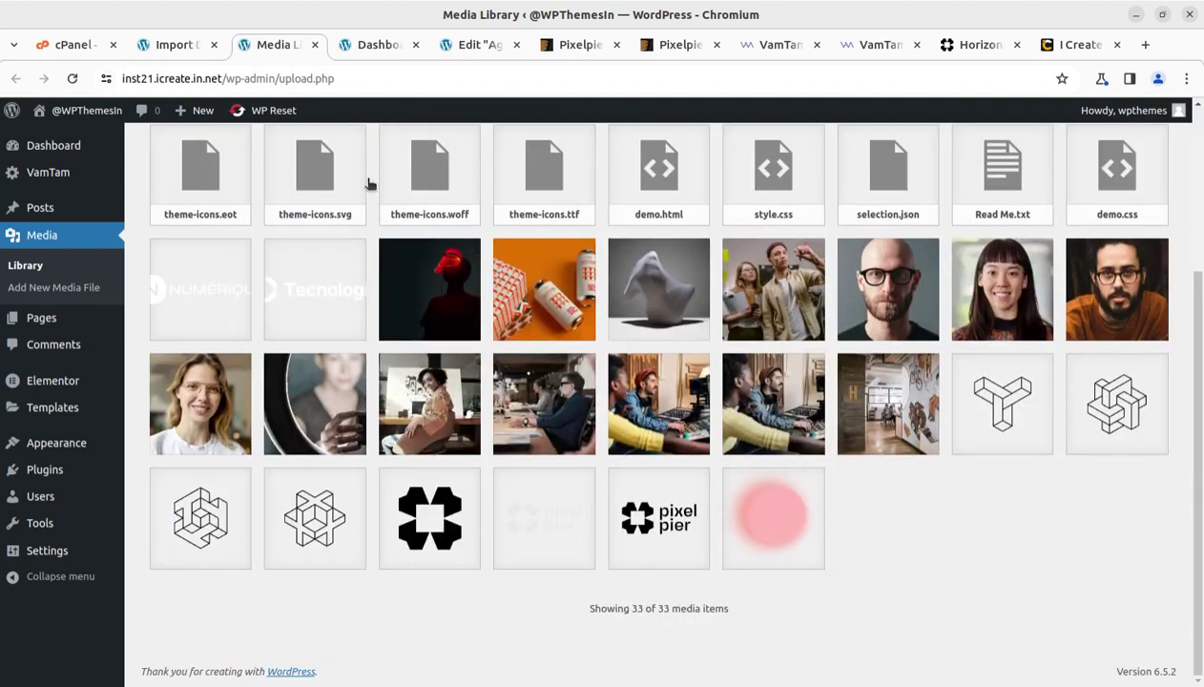
pyautogui.click(174, 45)
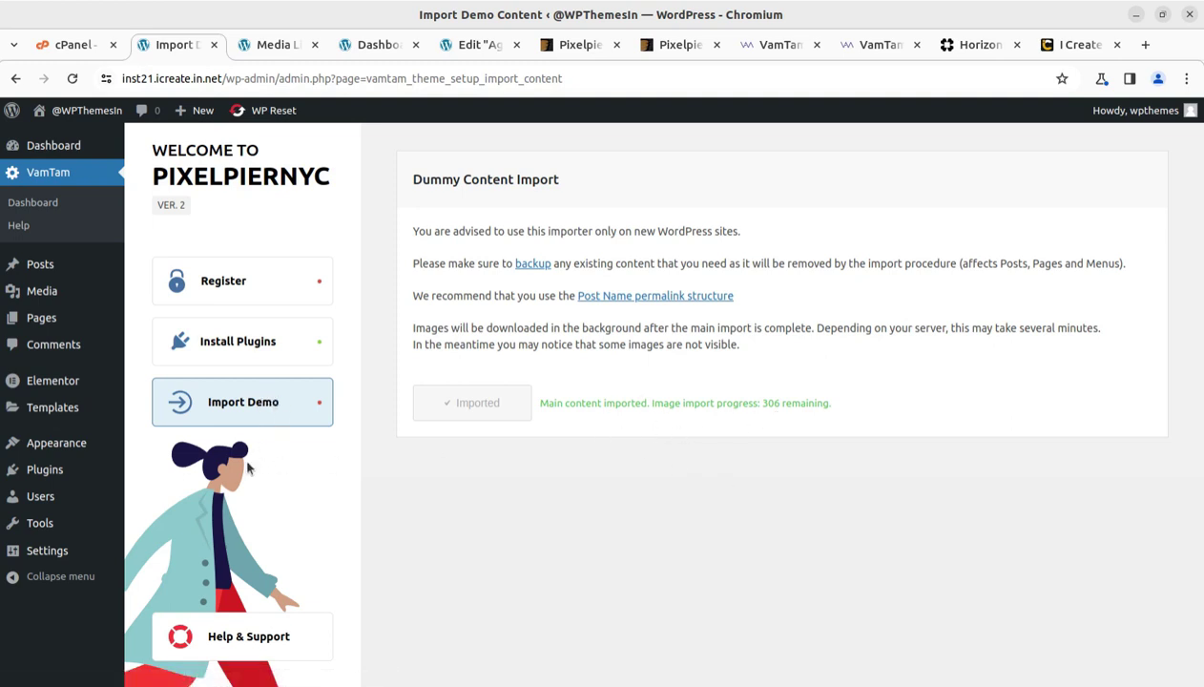
# Reload the Import Demo page, run the dummy content import again and switch to the Media Library
pyautogui.click(218, 417)
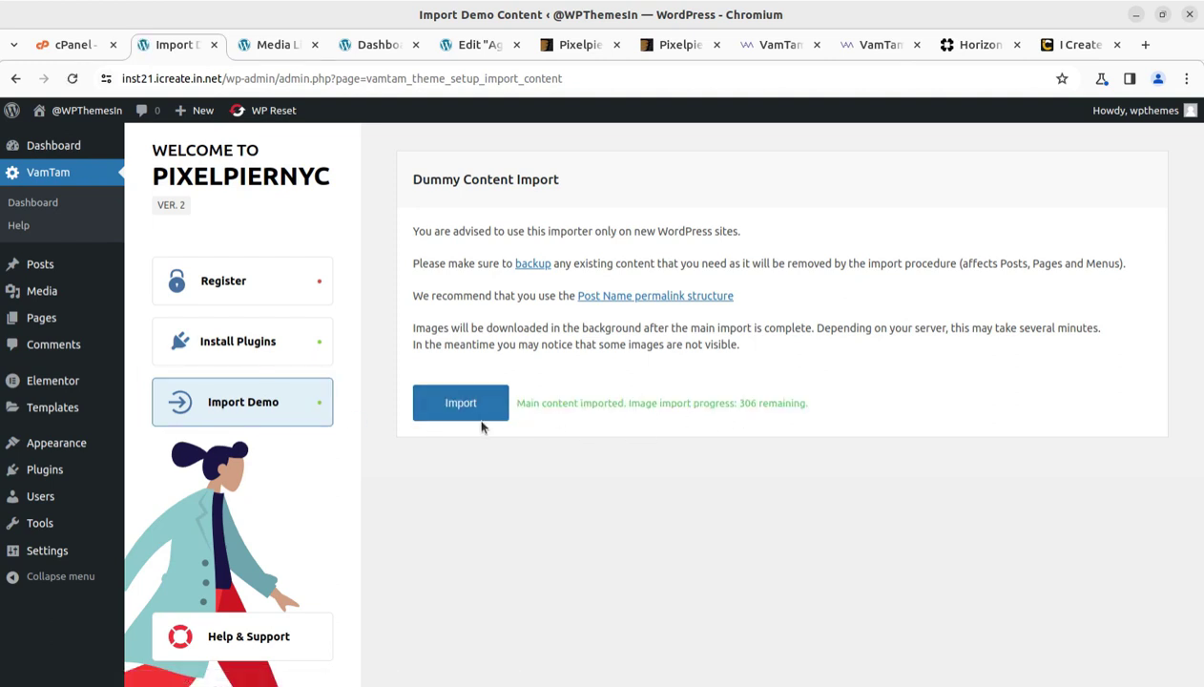
pyautogui.click(467, 418)
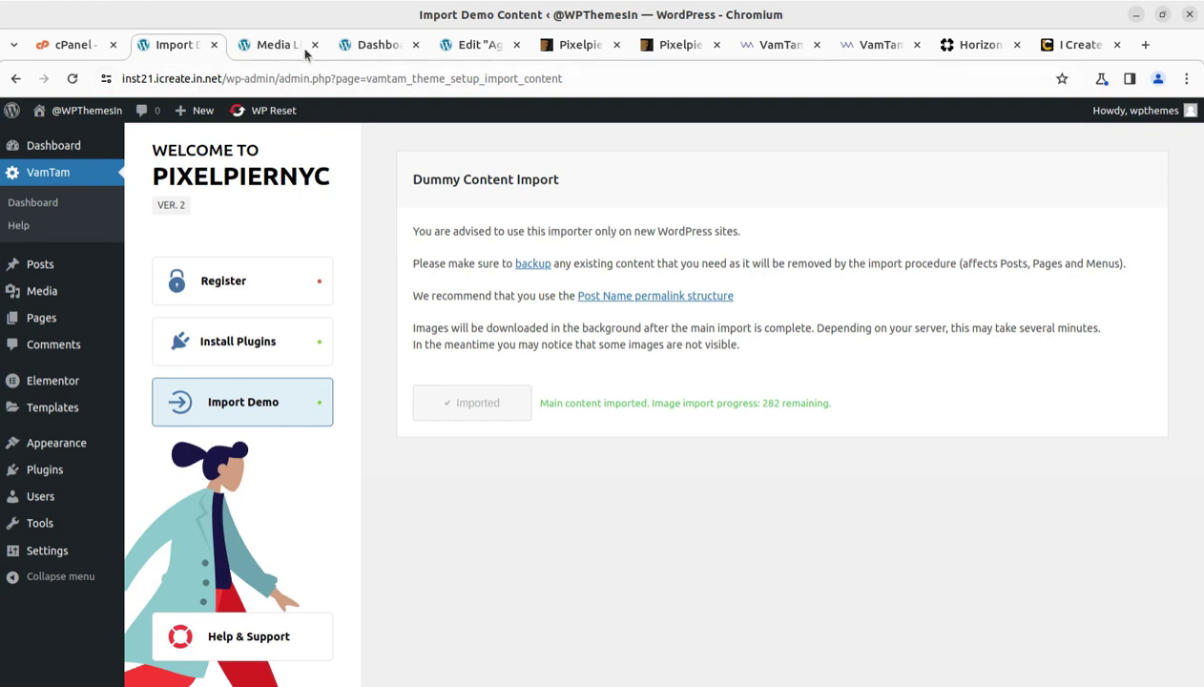
pyautogui.click(277, 45)
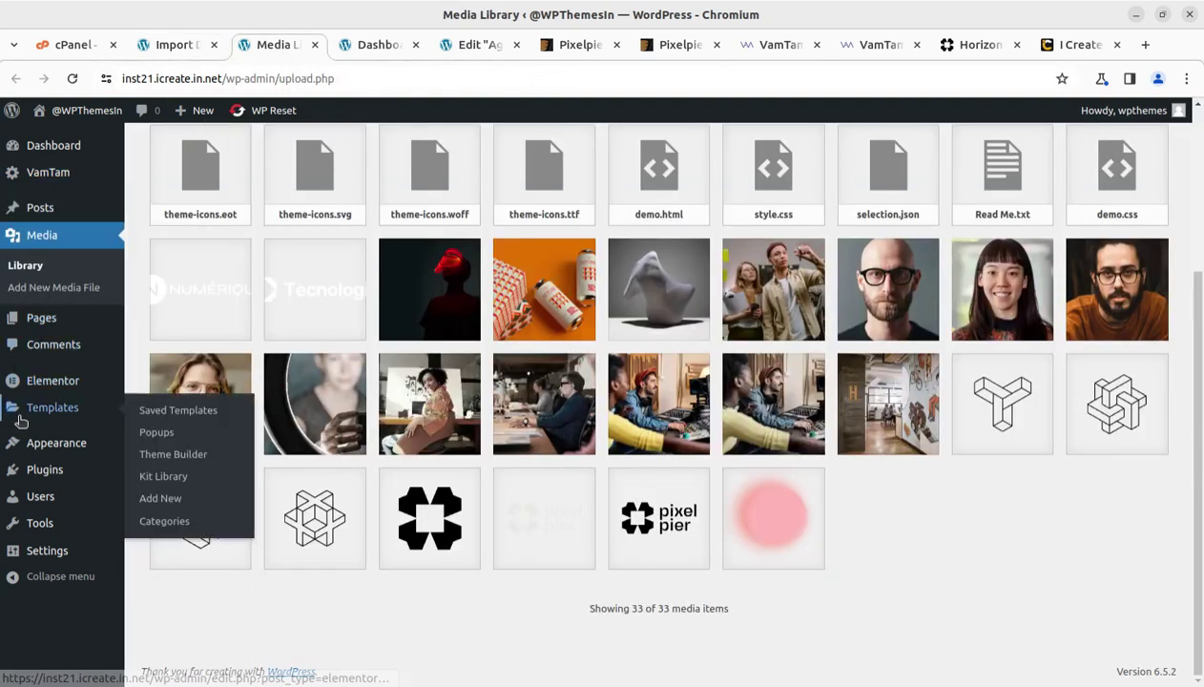
# Display the list of all WordPress pages, and check the image import progress on the demo import page
pyautogui.moveTo(54, 451)
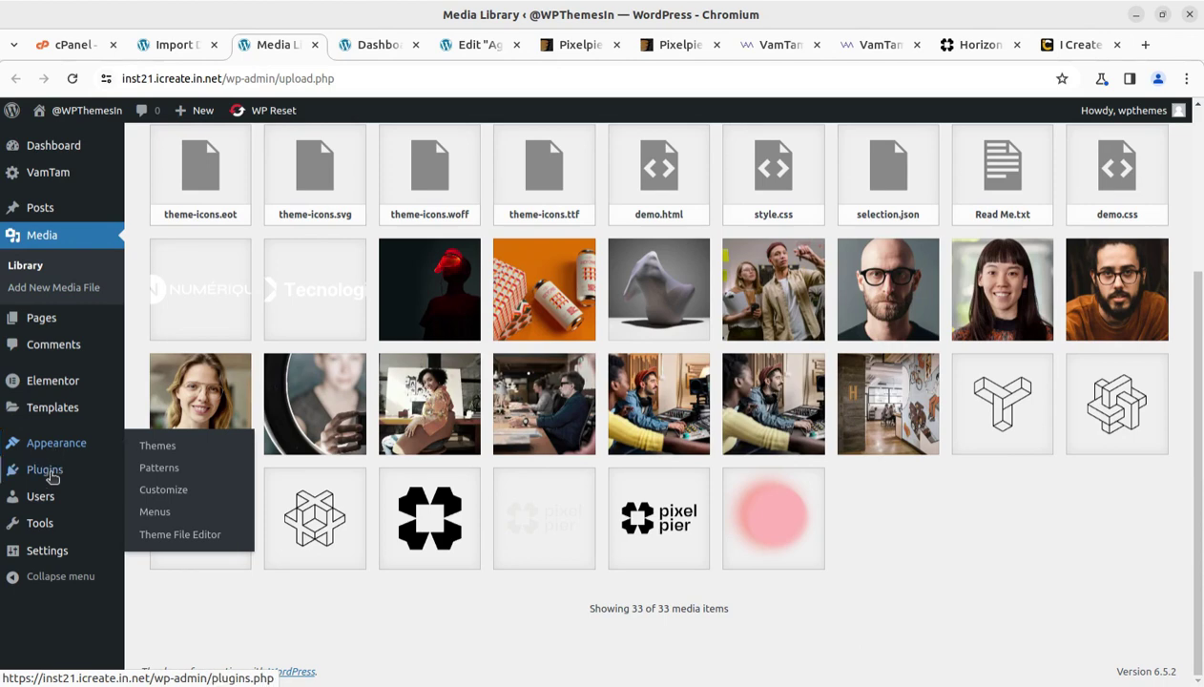
pyautogui.moveTo(41, 318)
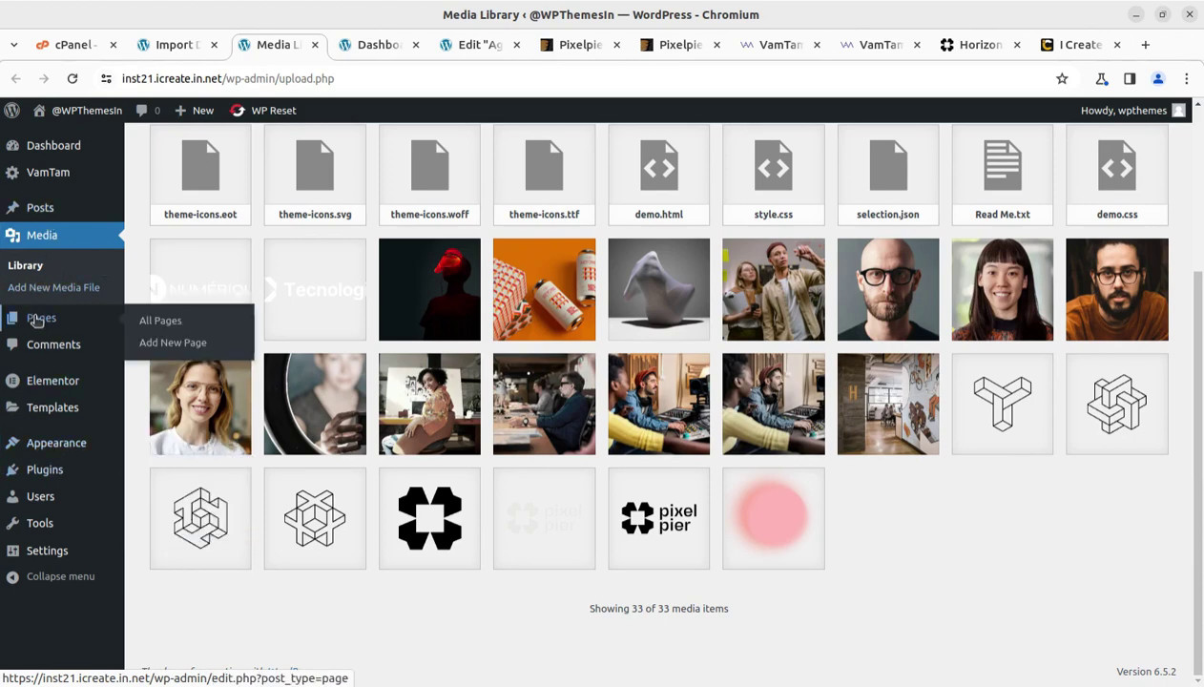
pyautogui.click(150, 324)
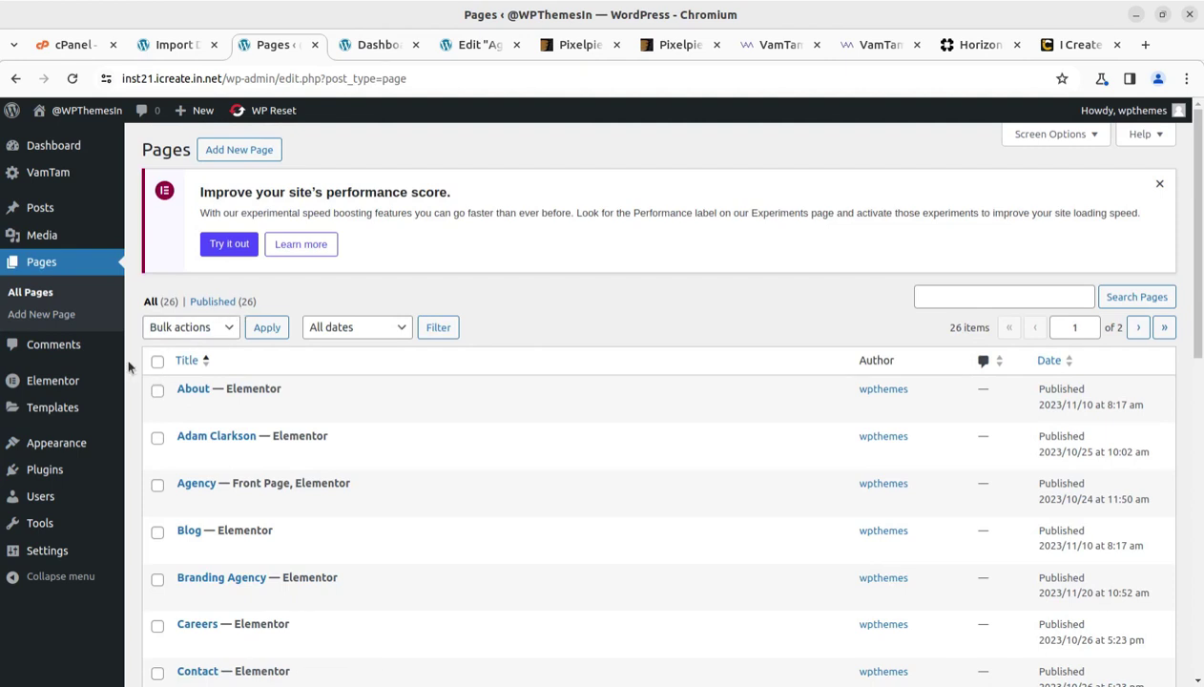
pyautogui.click(172, 47)
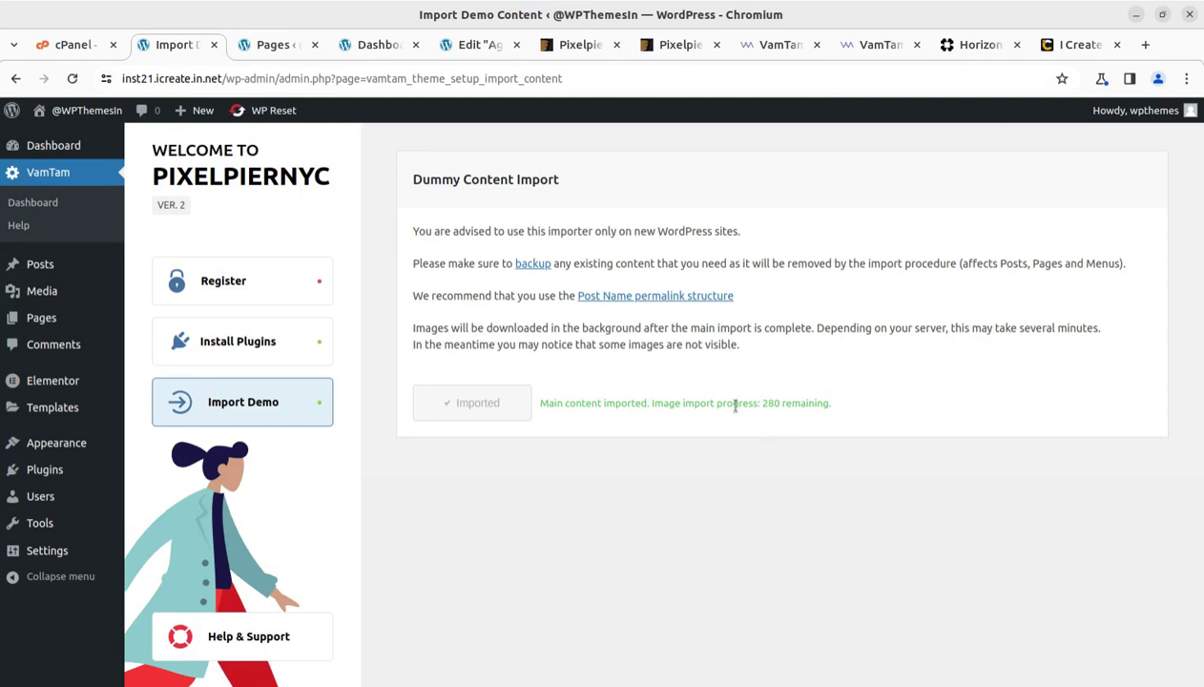
pyautogui.moveTo(762, 403); pyautogui.dragTo(795, 403)
# Close the Agency page's Elementor editor tab and look through the Pixelpiernyc live preview on ThemeForest
pyautogui.click(458, 47)
pyautogui.click(516, 45)
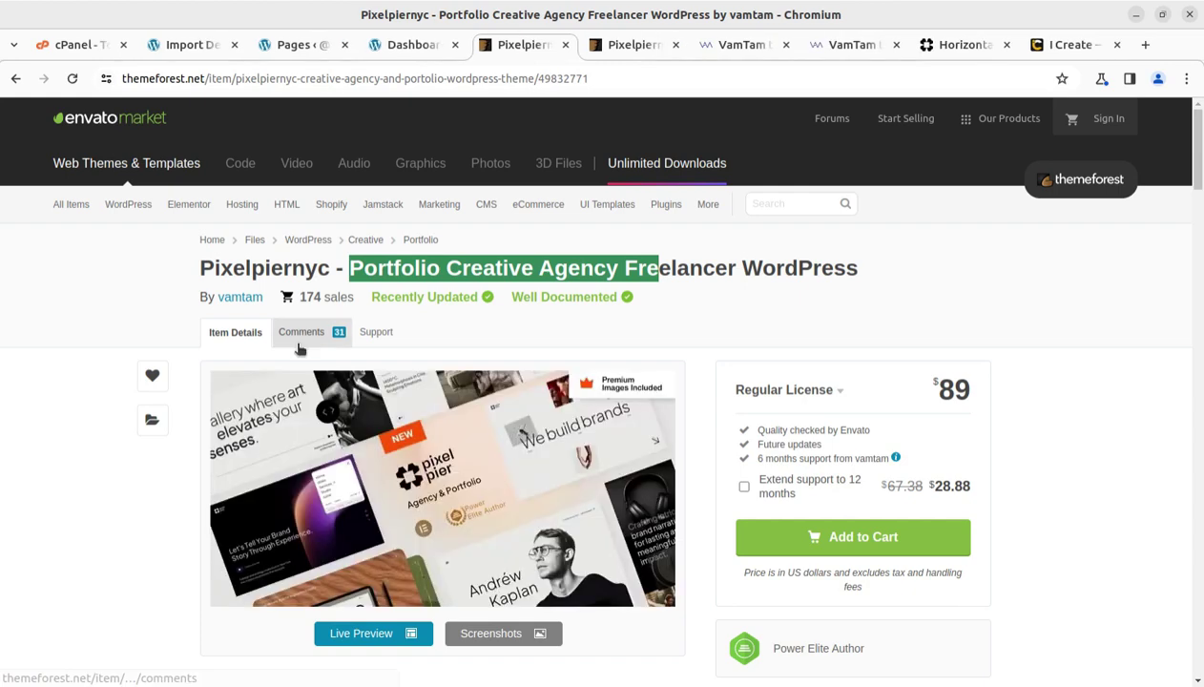
pyautogui.click(611, 45)
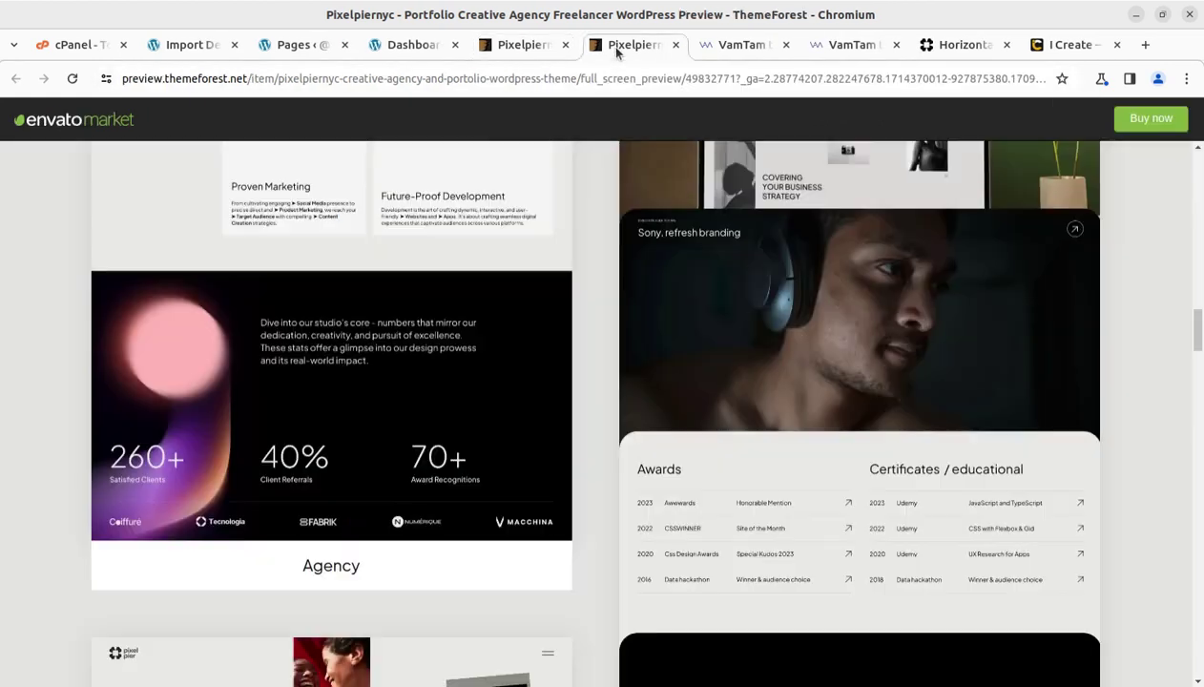
pyautogui.scroll(5, 497, 626)
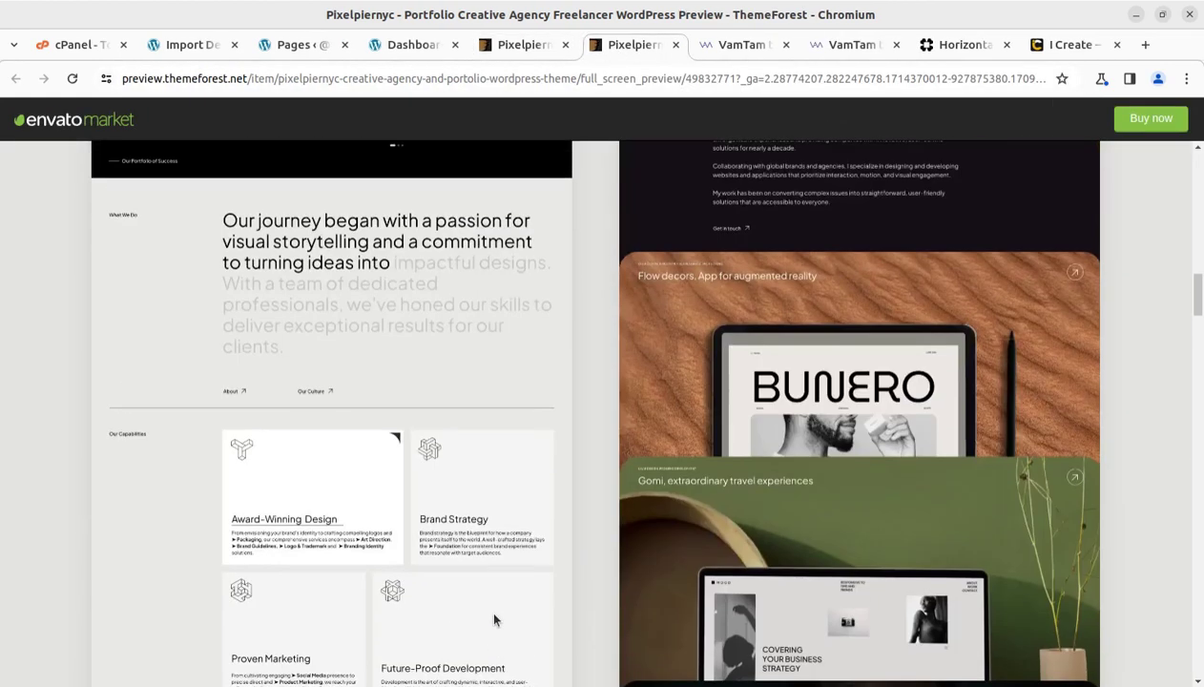
pyautogui.scroll(10, 494, 620)
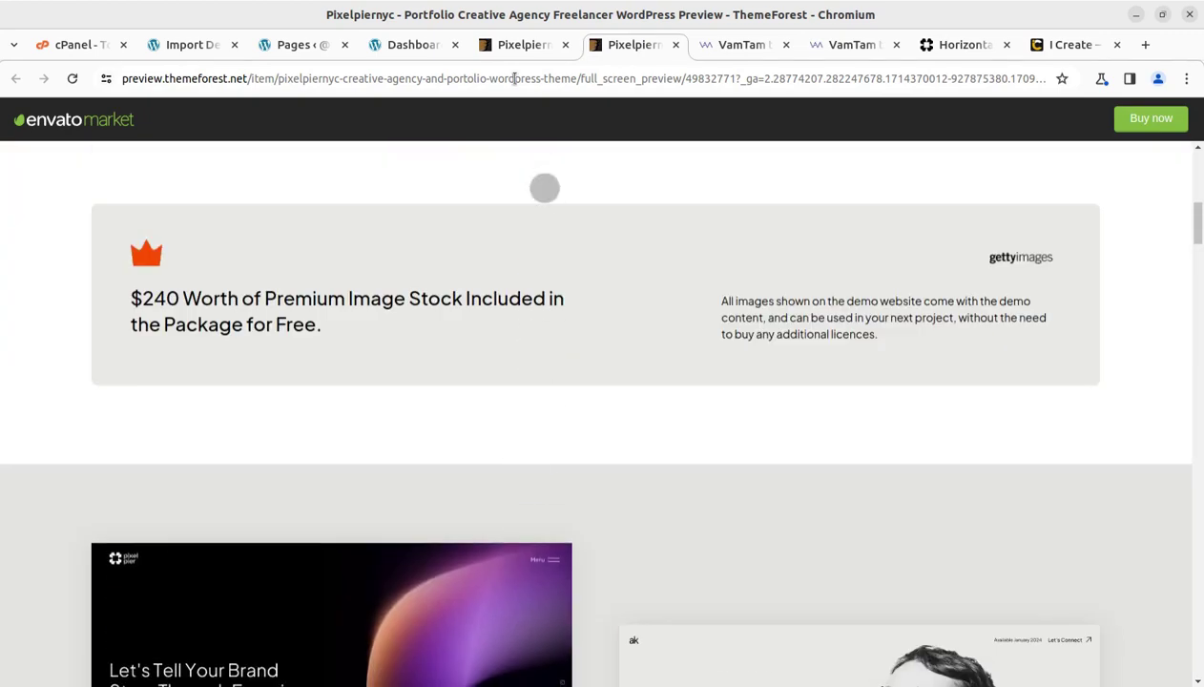
# Revisit the Pixelpiernyc item page, clear the title's text selection and view the official Horizontal Layout demo
pyautogui.click(511, 48)
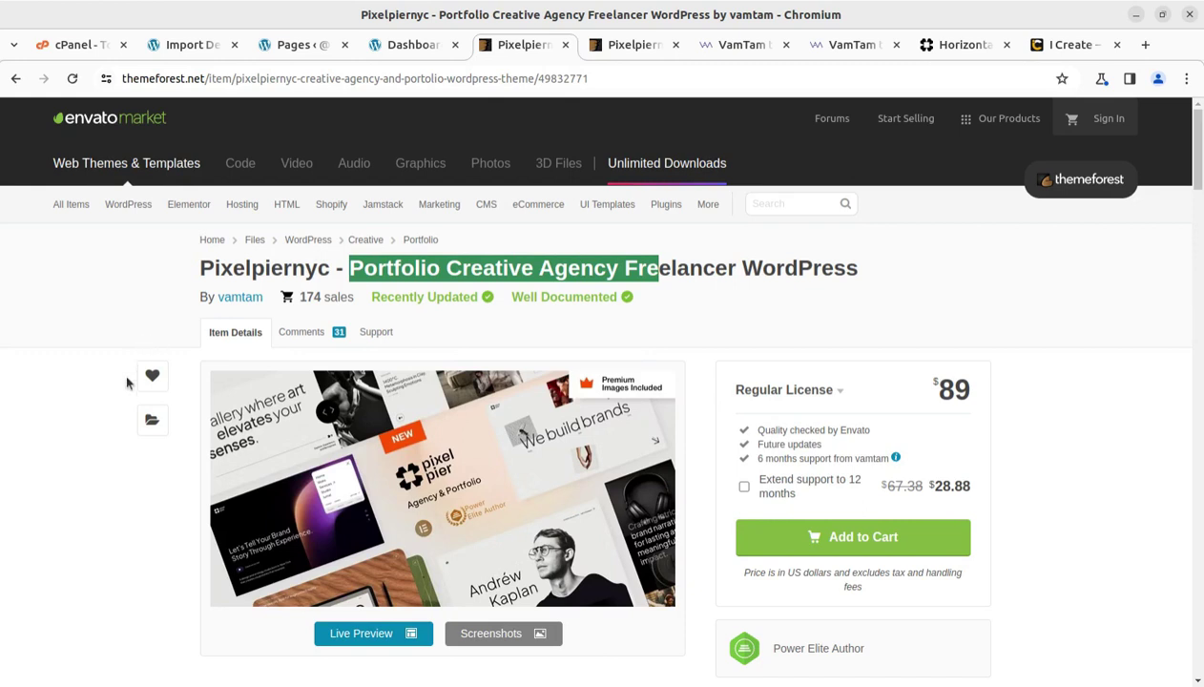
pyautogui.click(166, 313)
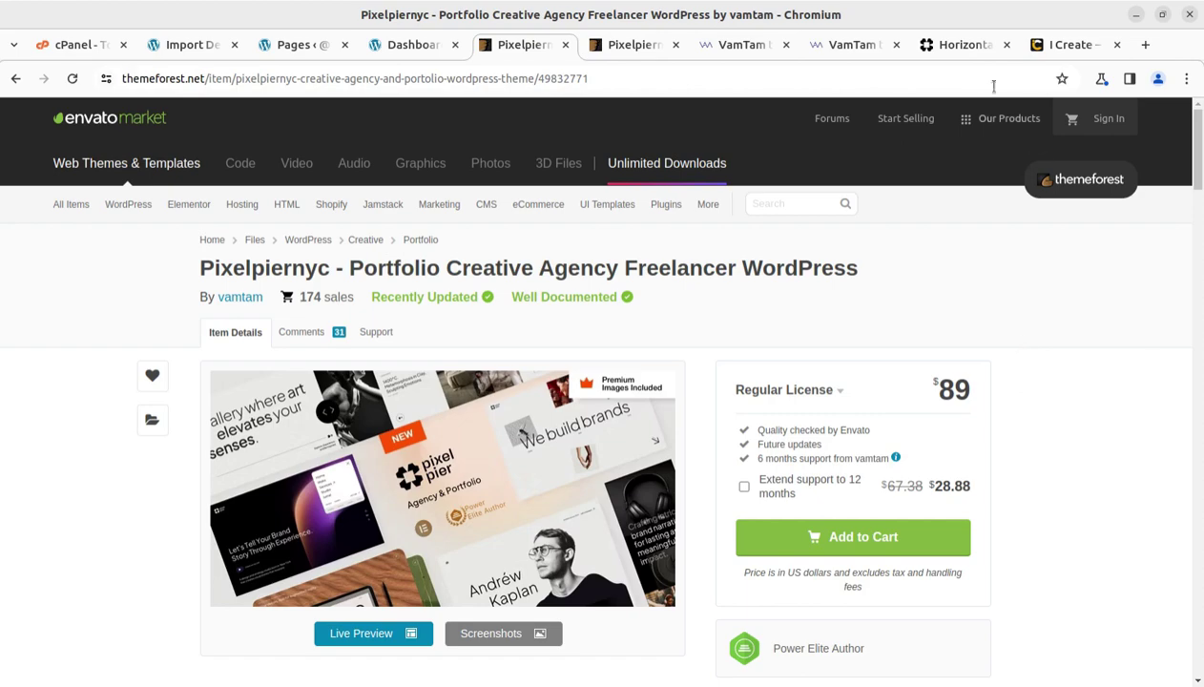
pyautogui.click(964, 45)
pyautogui.scroll(-5, 759, 499)
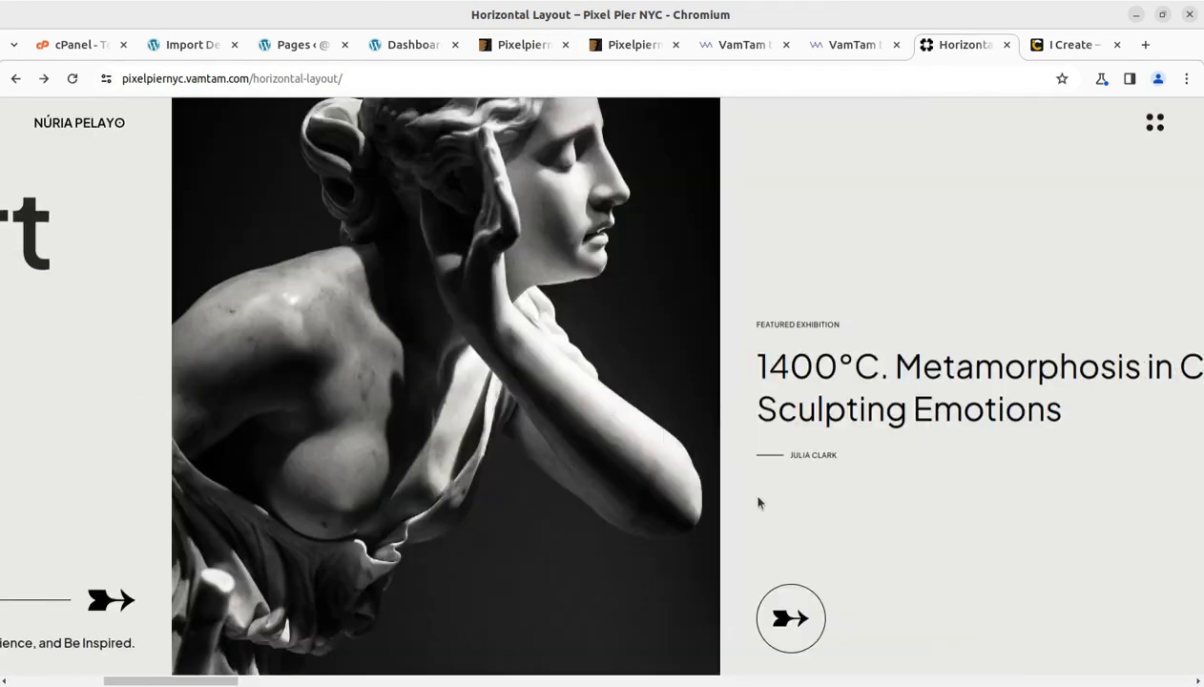